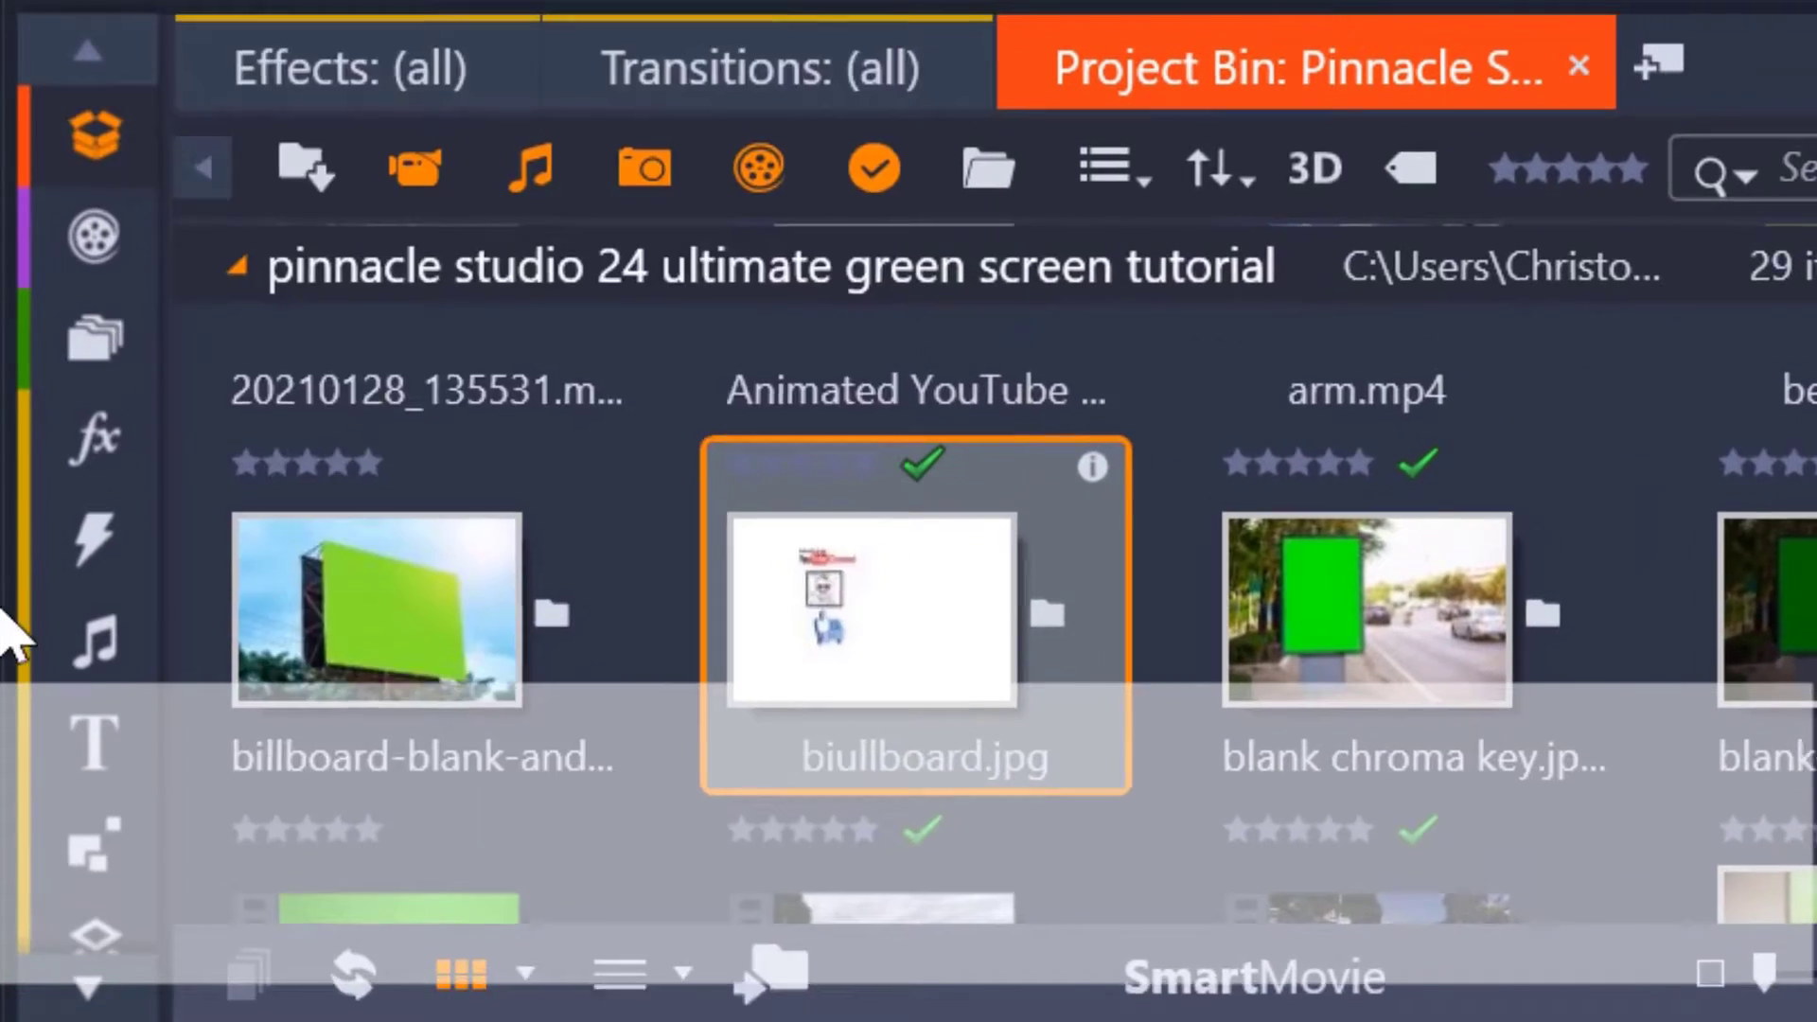
- Drag StudioChromaKeyer from the Keyers effects onto the blank chroma key.jpg clip
click(90, 431)
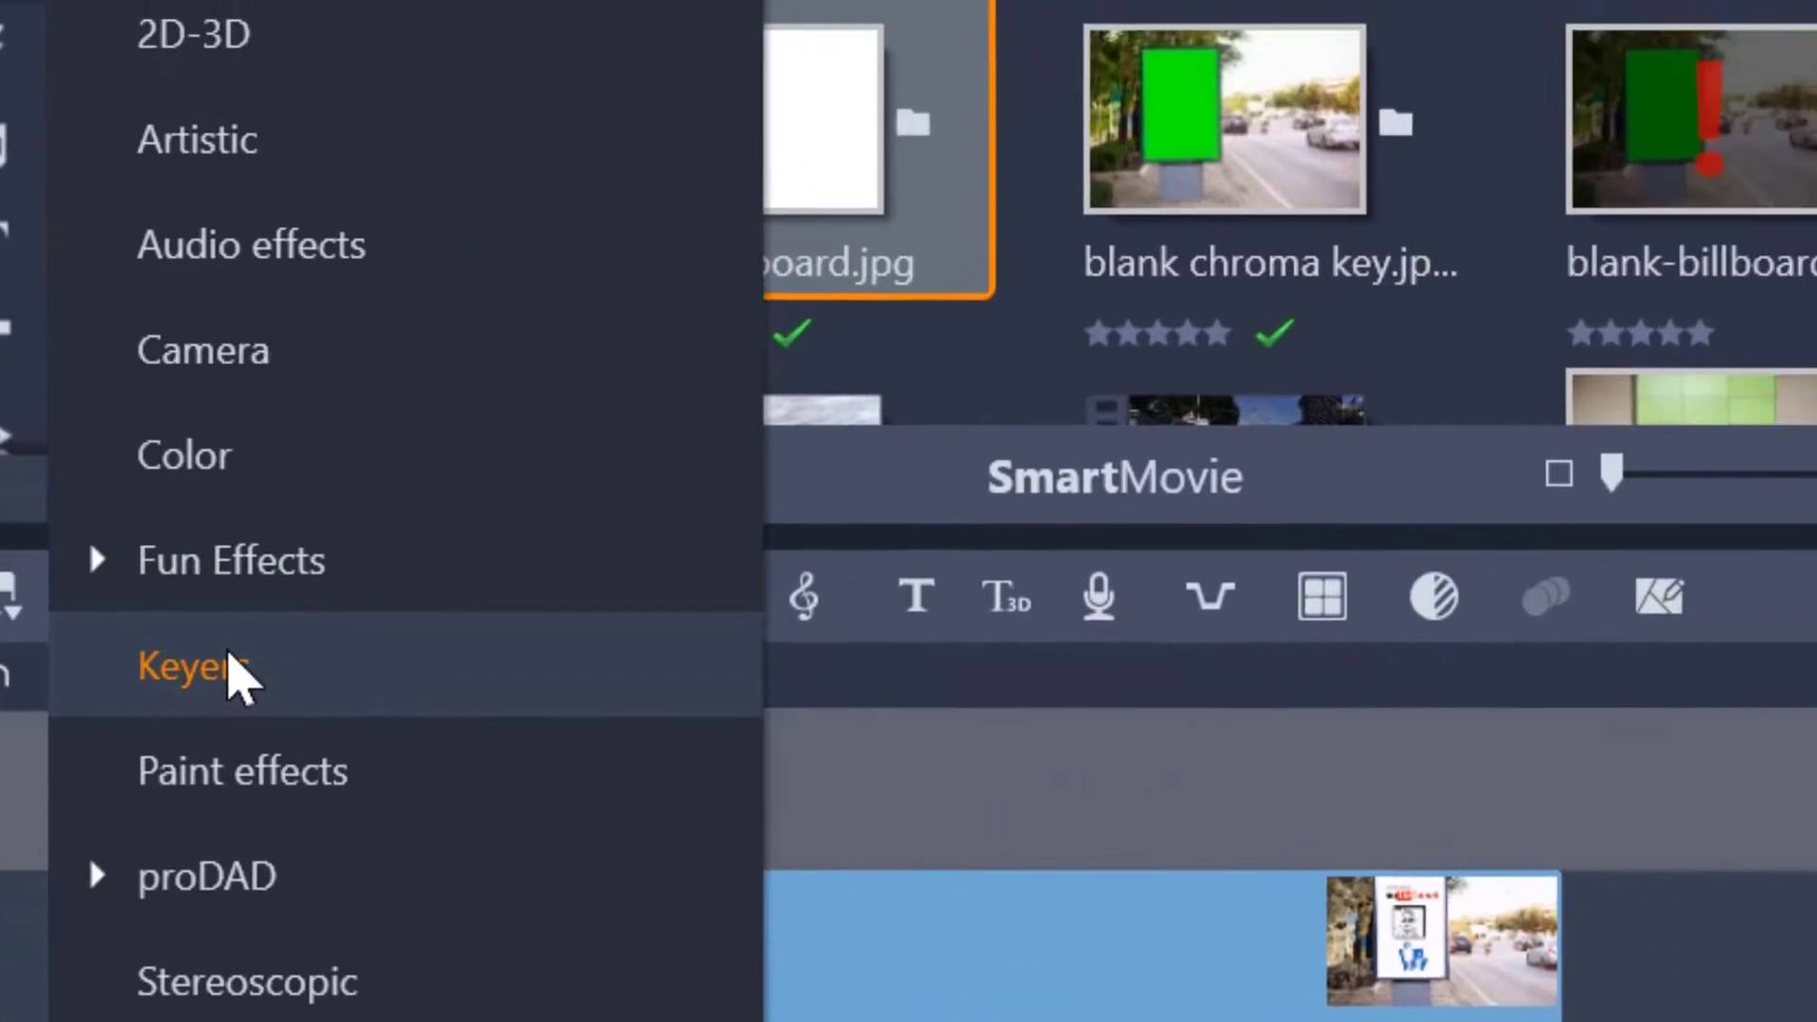
click(346, 595)
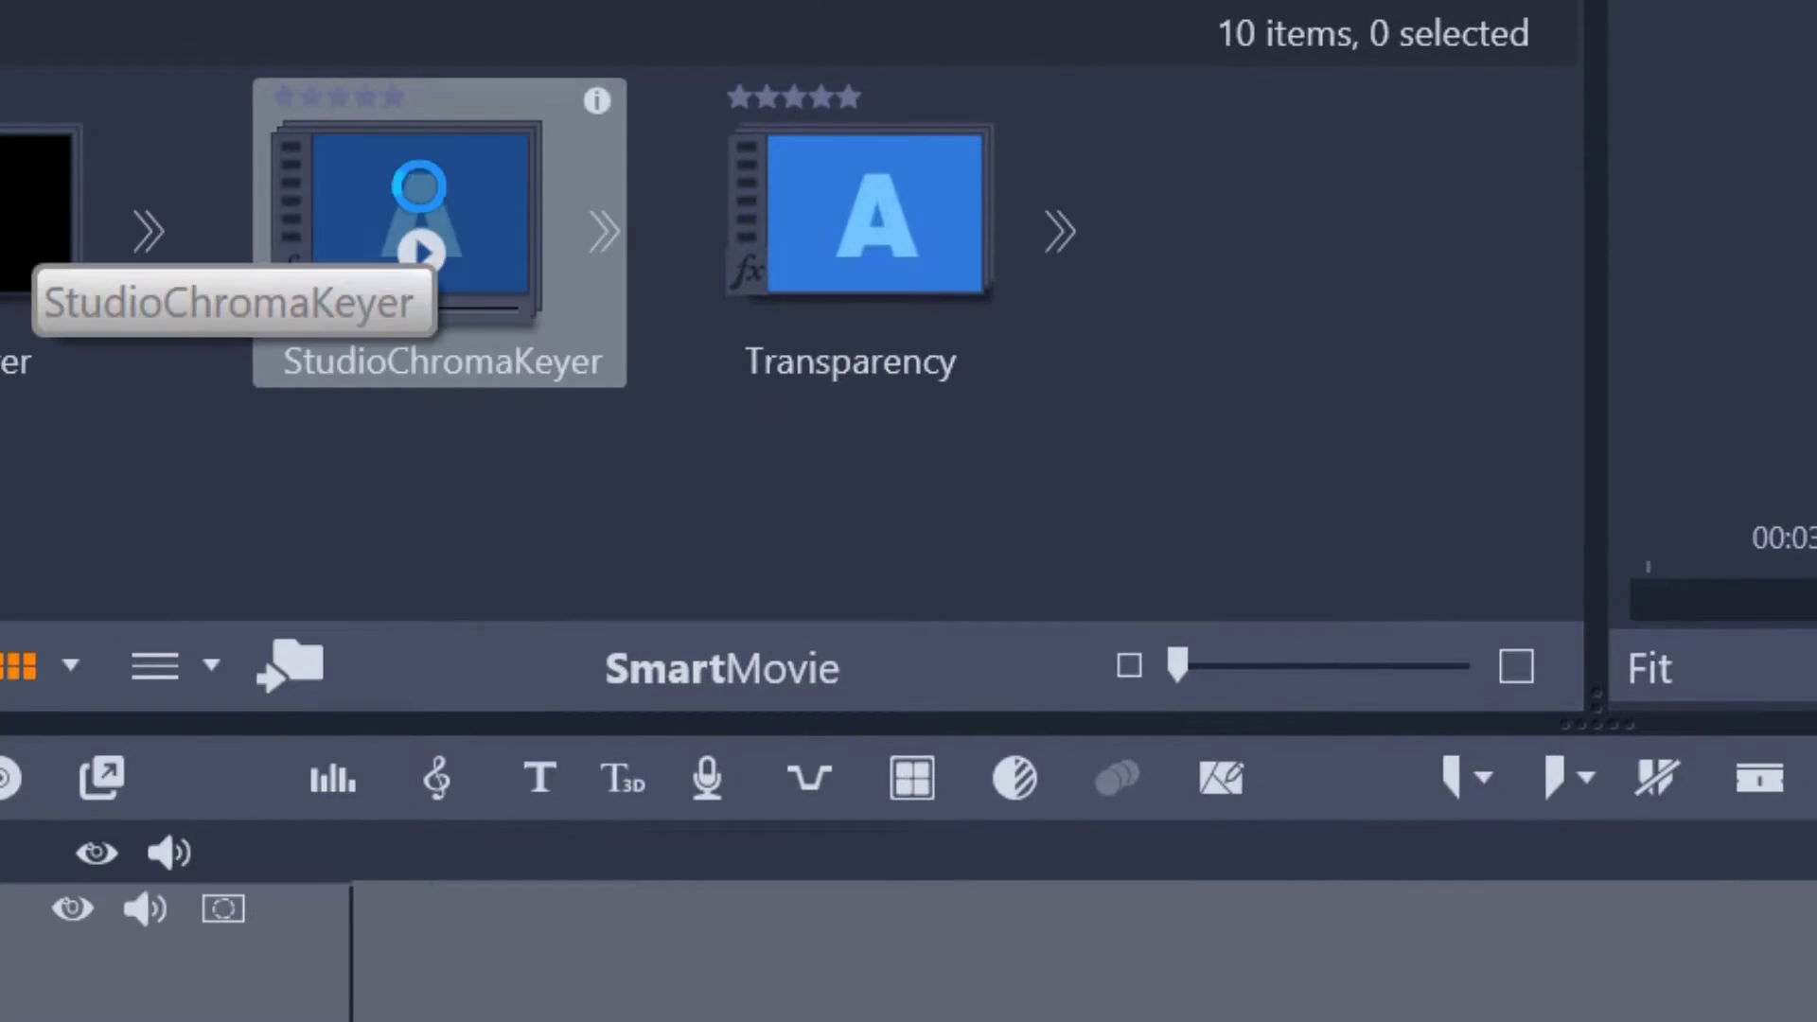
click(409, 189)
drag(409, 189, 1680, 1021)
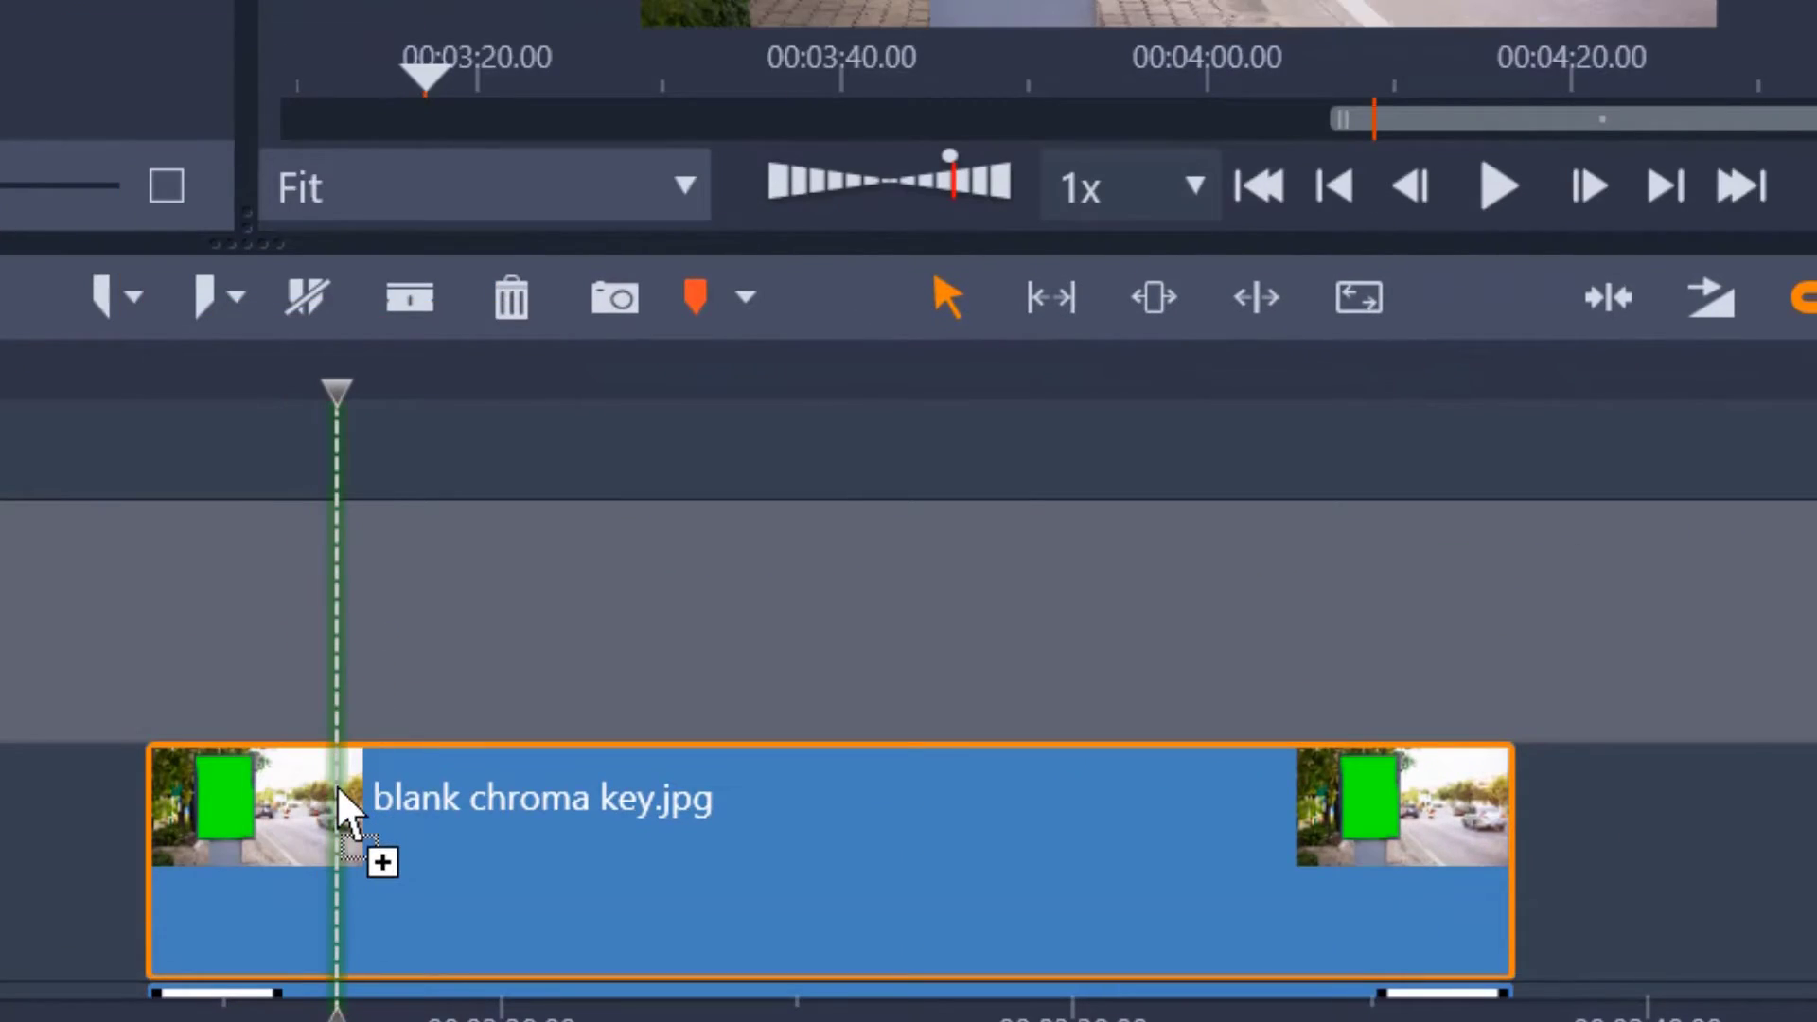
drag(337, 785, 337, 786)
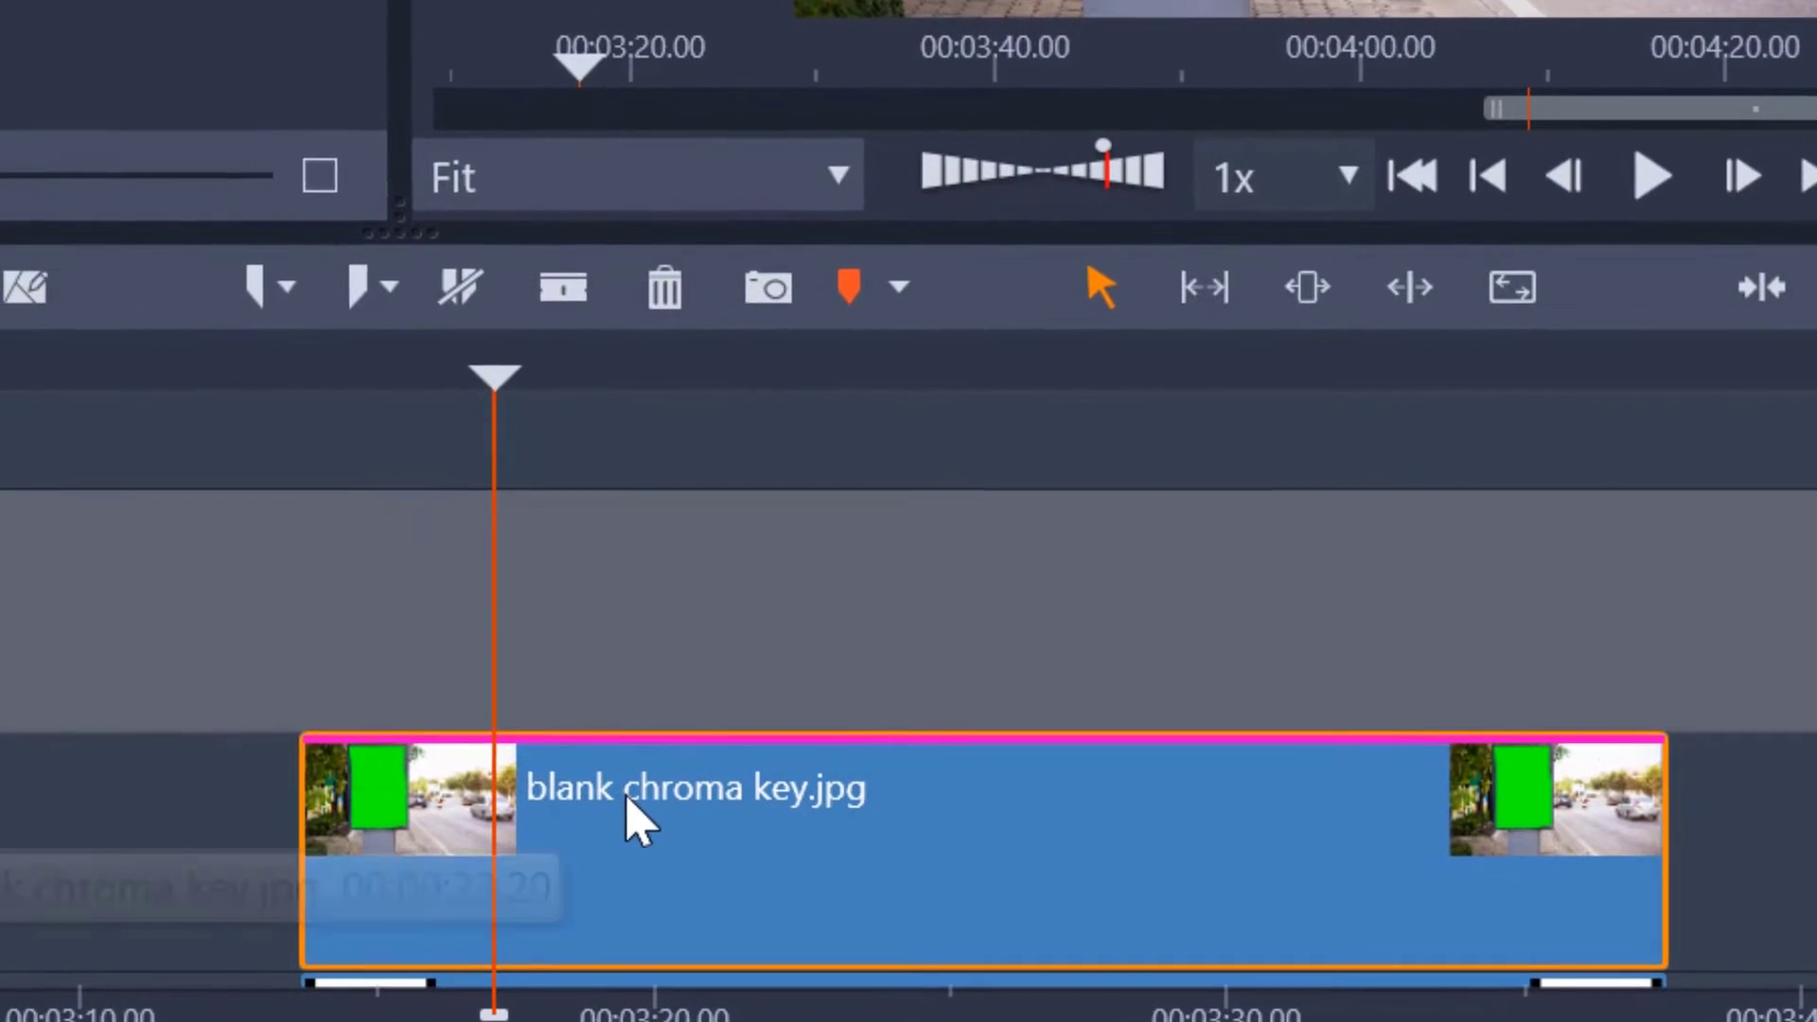
- Edit the clip's StudioChromaKeyer and switch its preset from Custom to Default
right_click(639, 818)
mouse_move(402, 417)
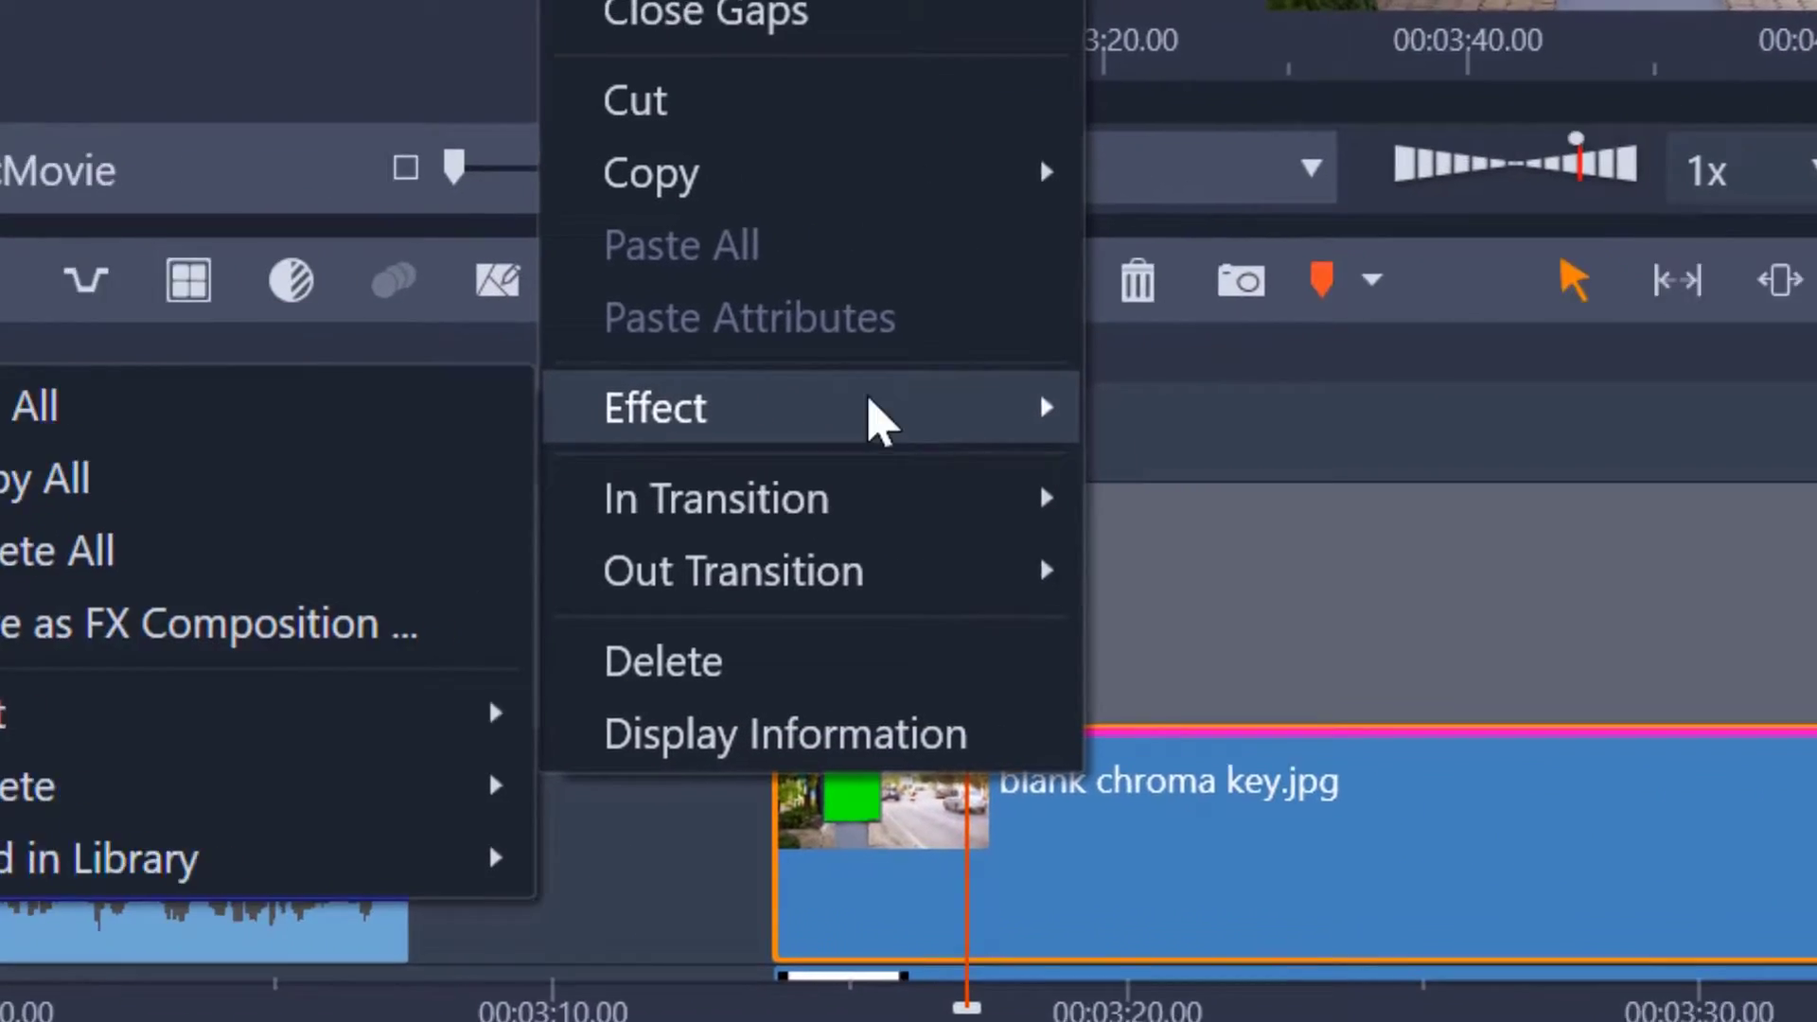
mouse_move(135, 712)
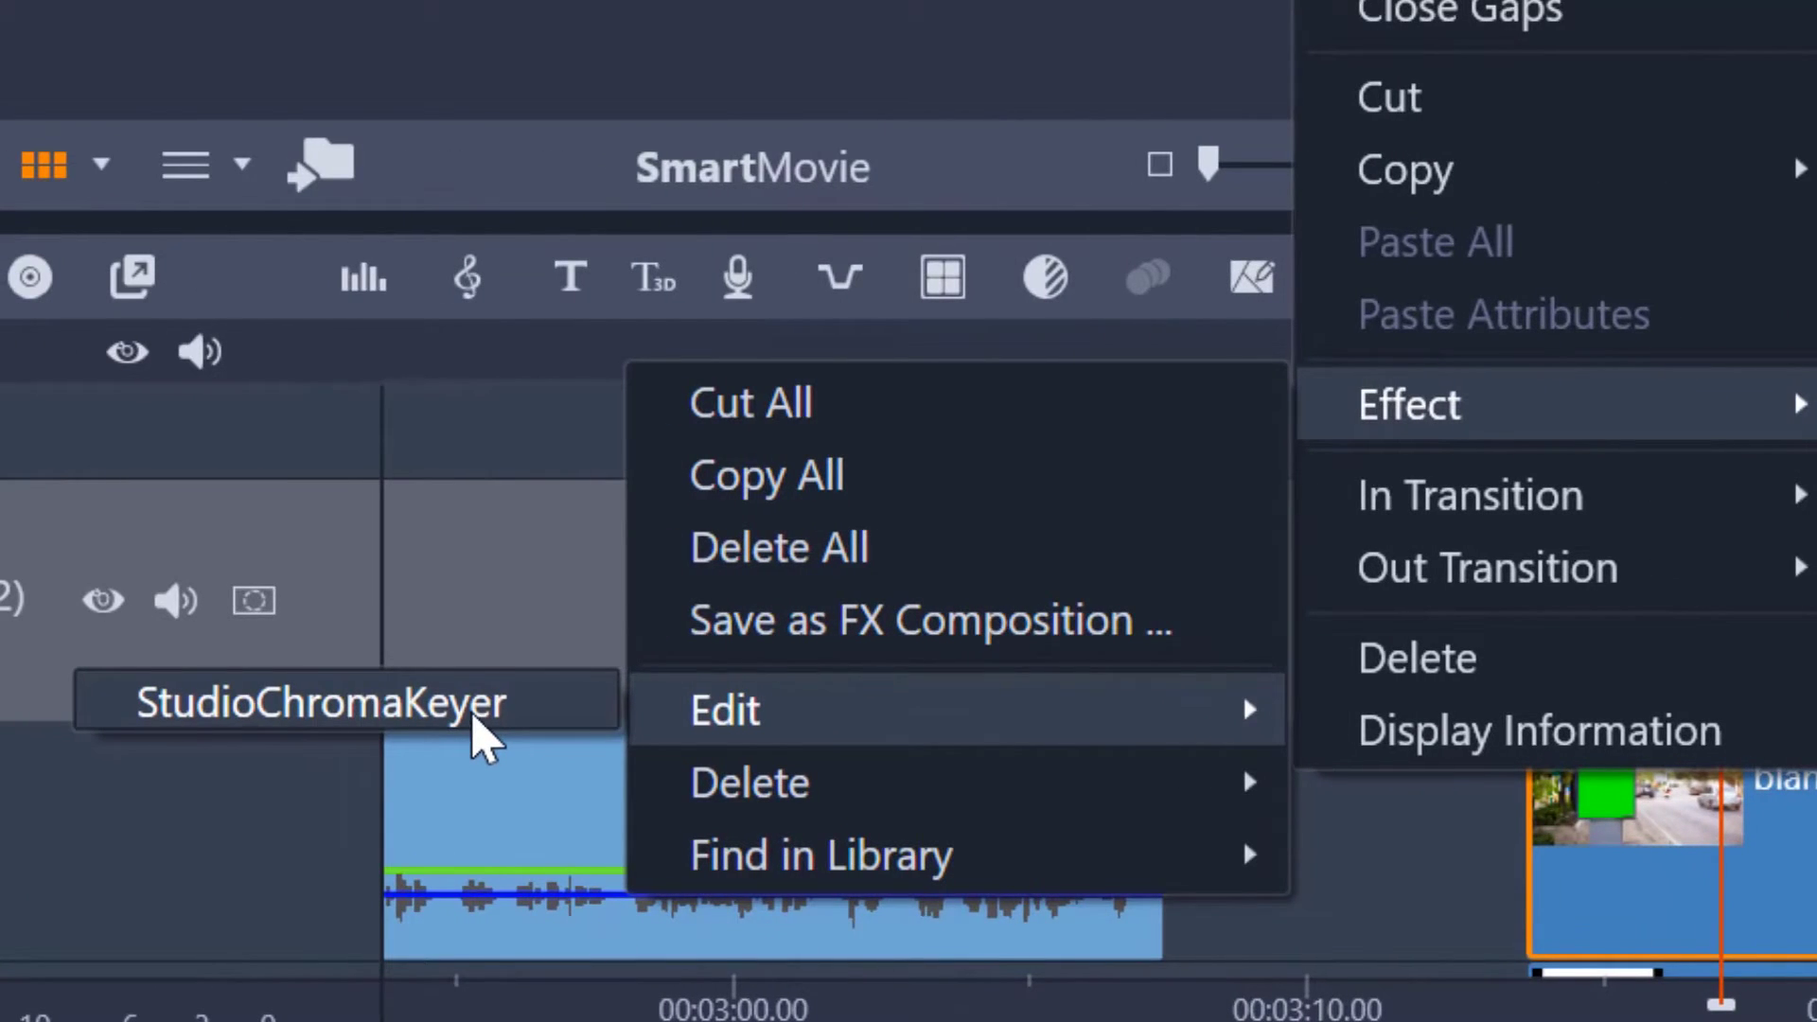
click(473, 717)
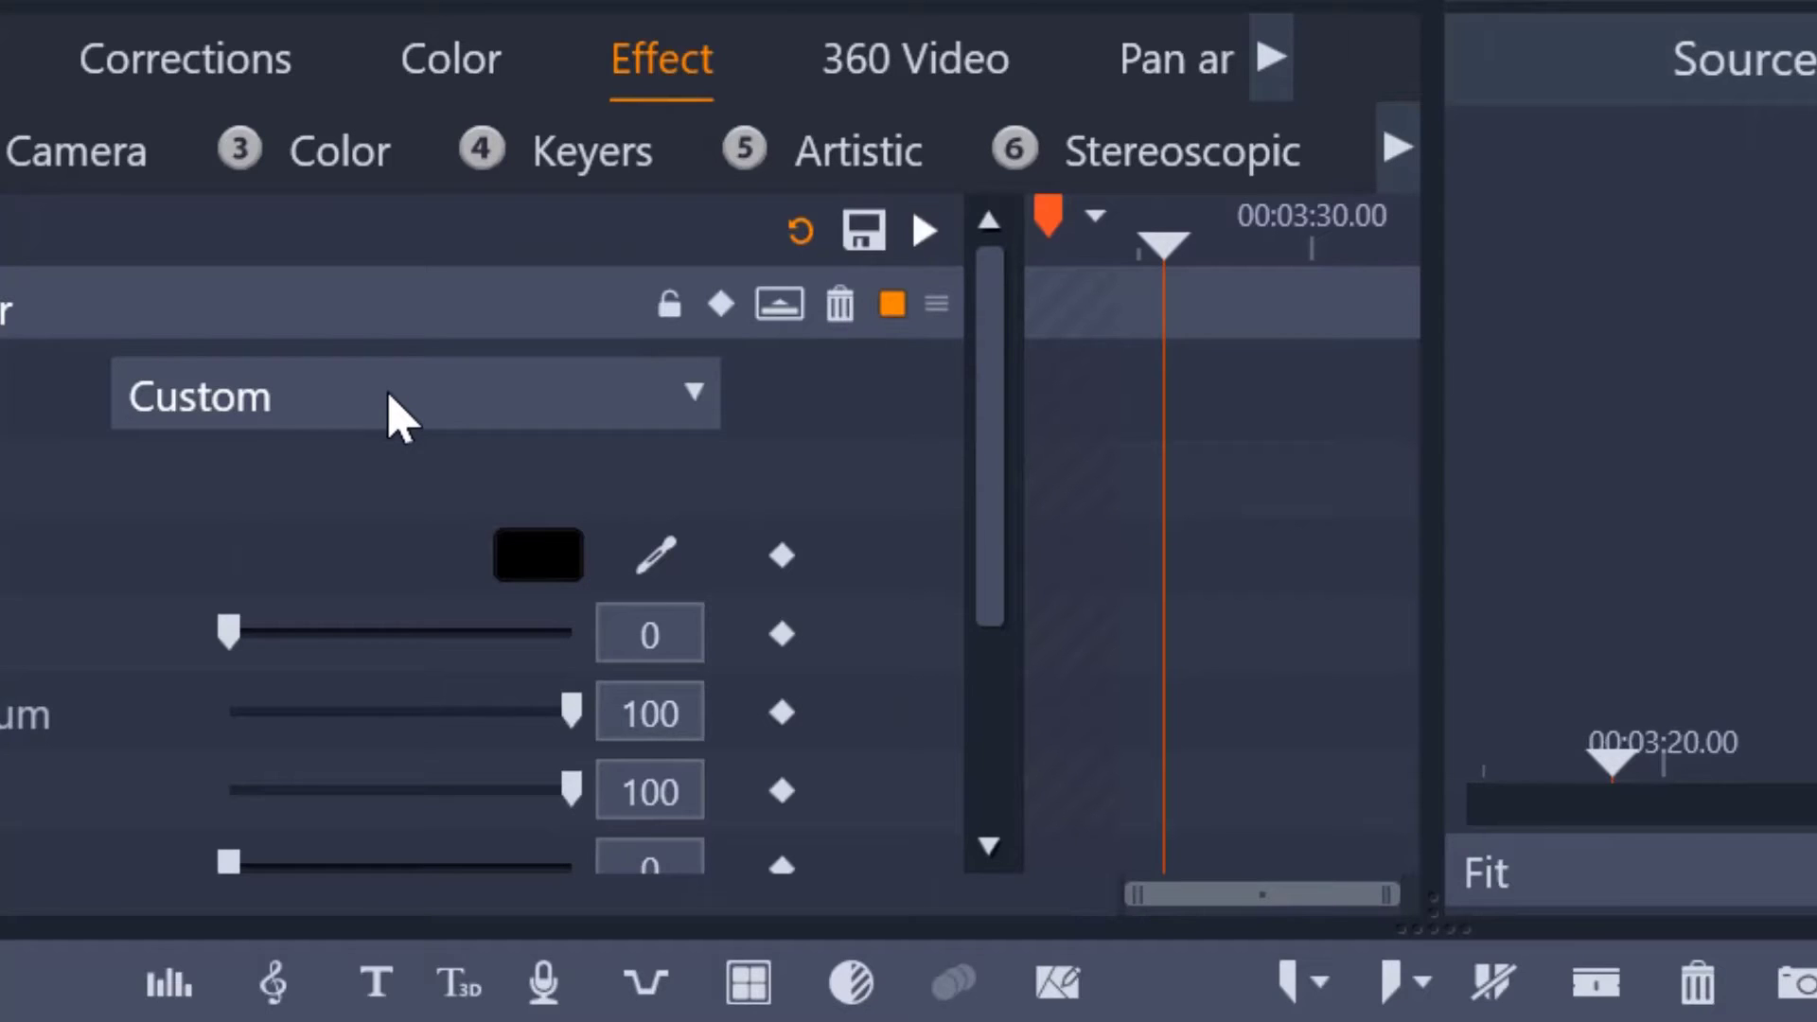
click(388, 395)
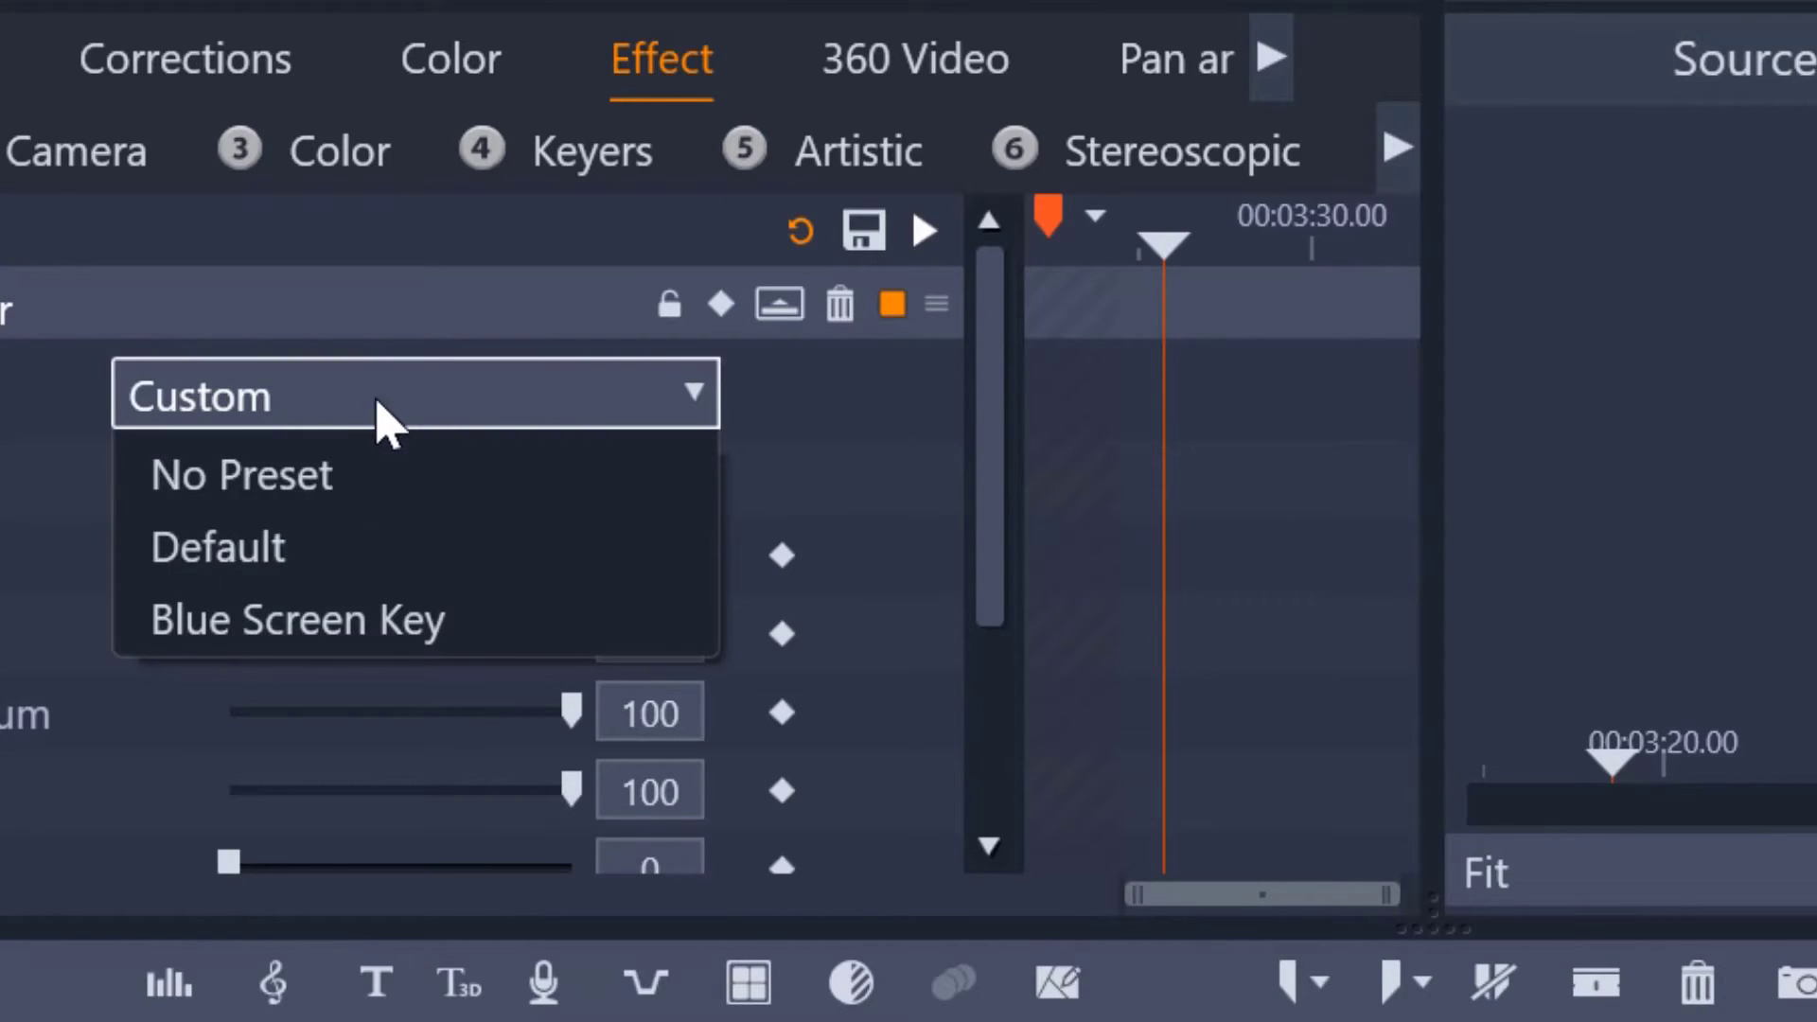
click(355, 547)
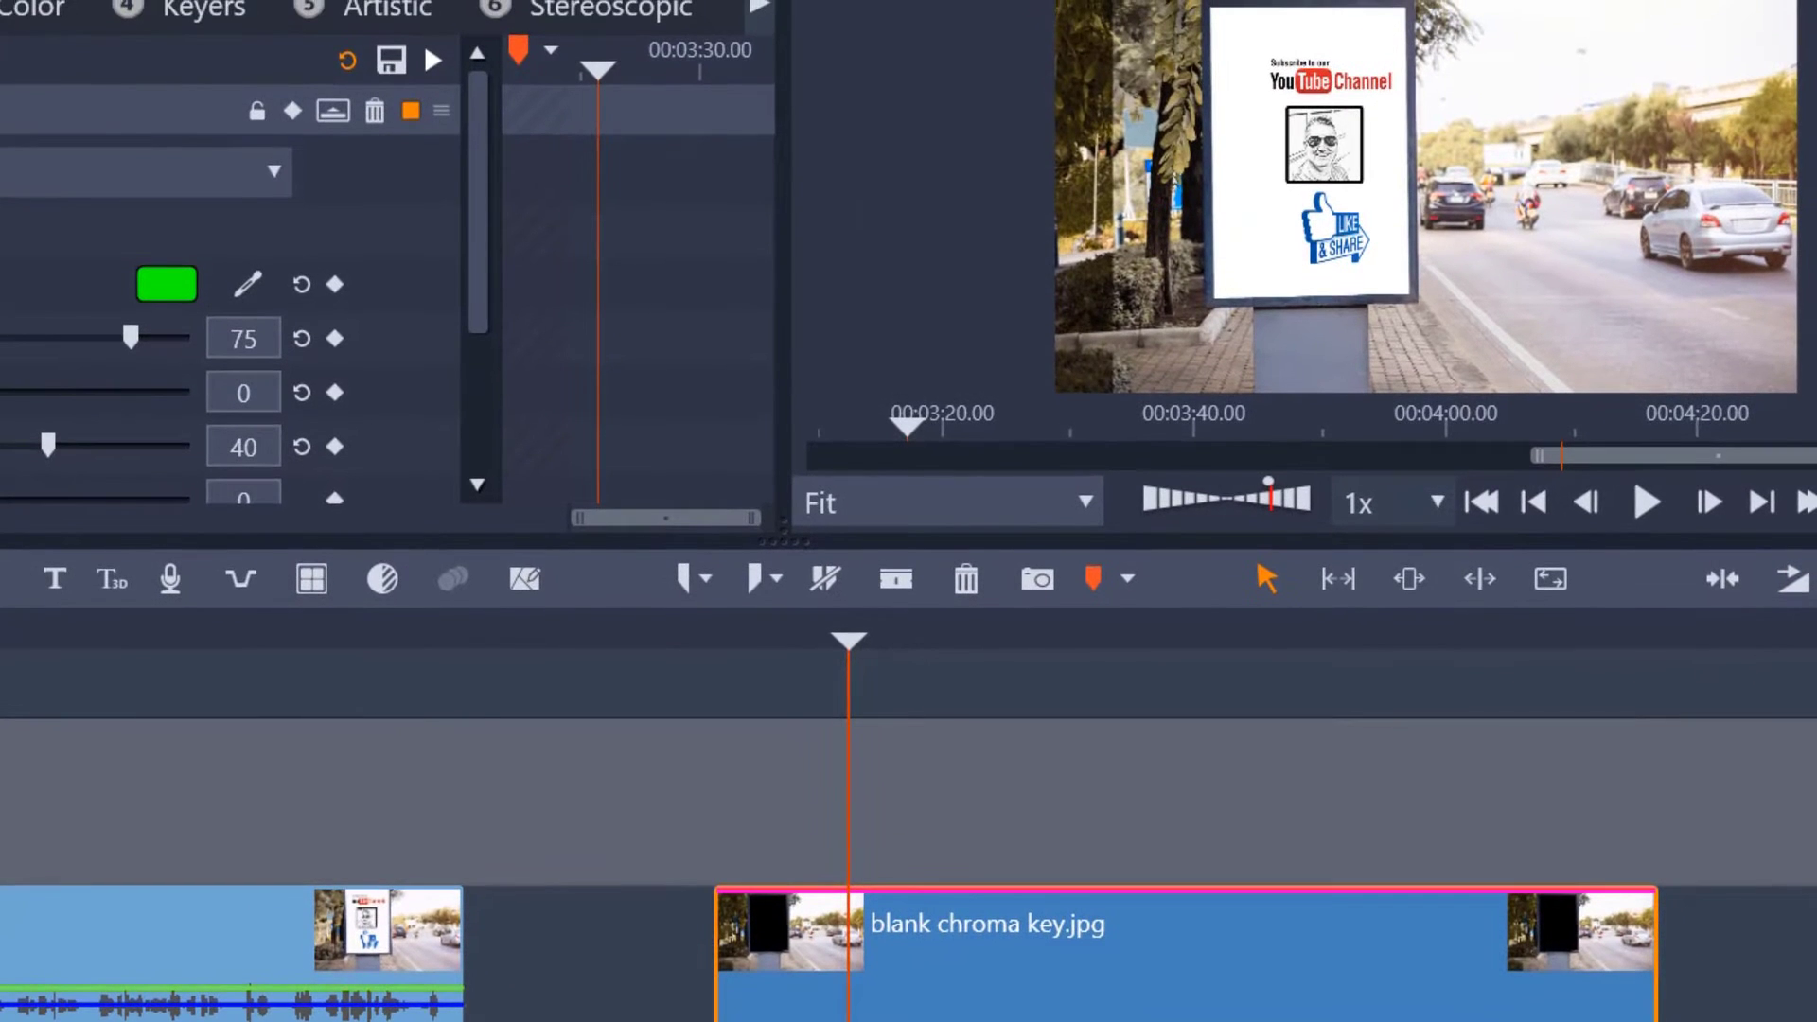
- Set the biullboard.jpg clip's scaling to Fill
scroll(1304, 933, down, 2)
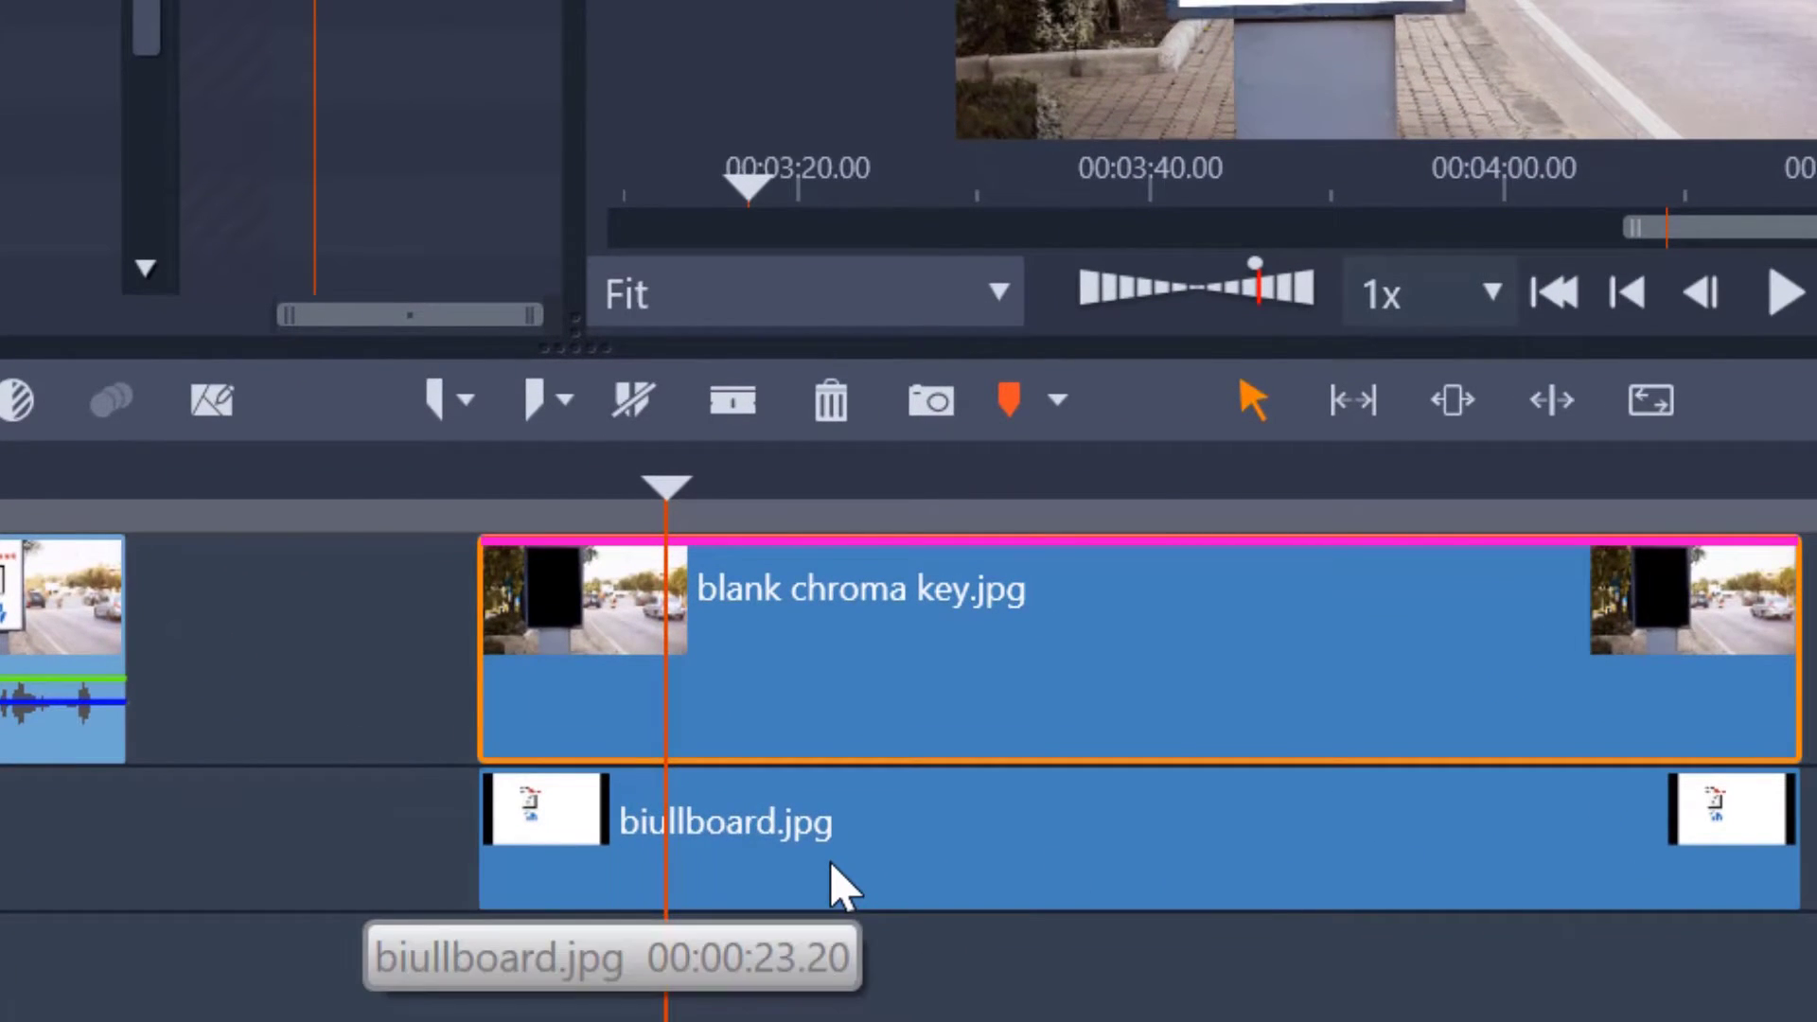
click(842, 885)
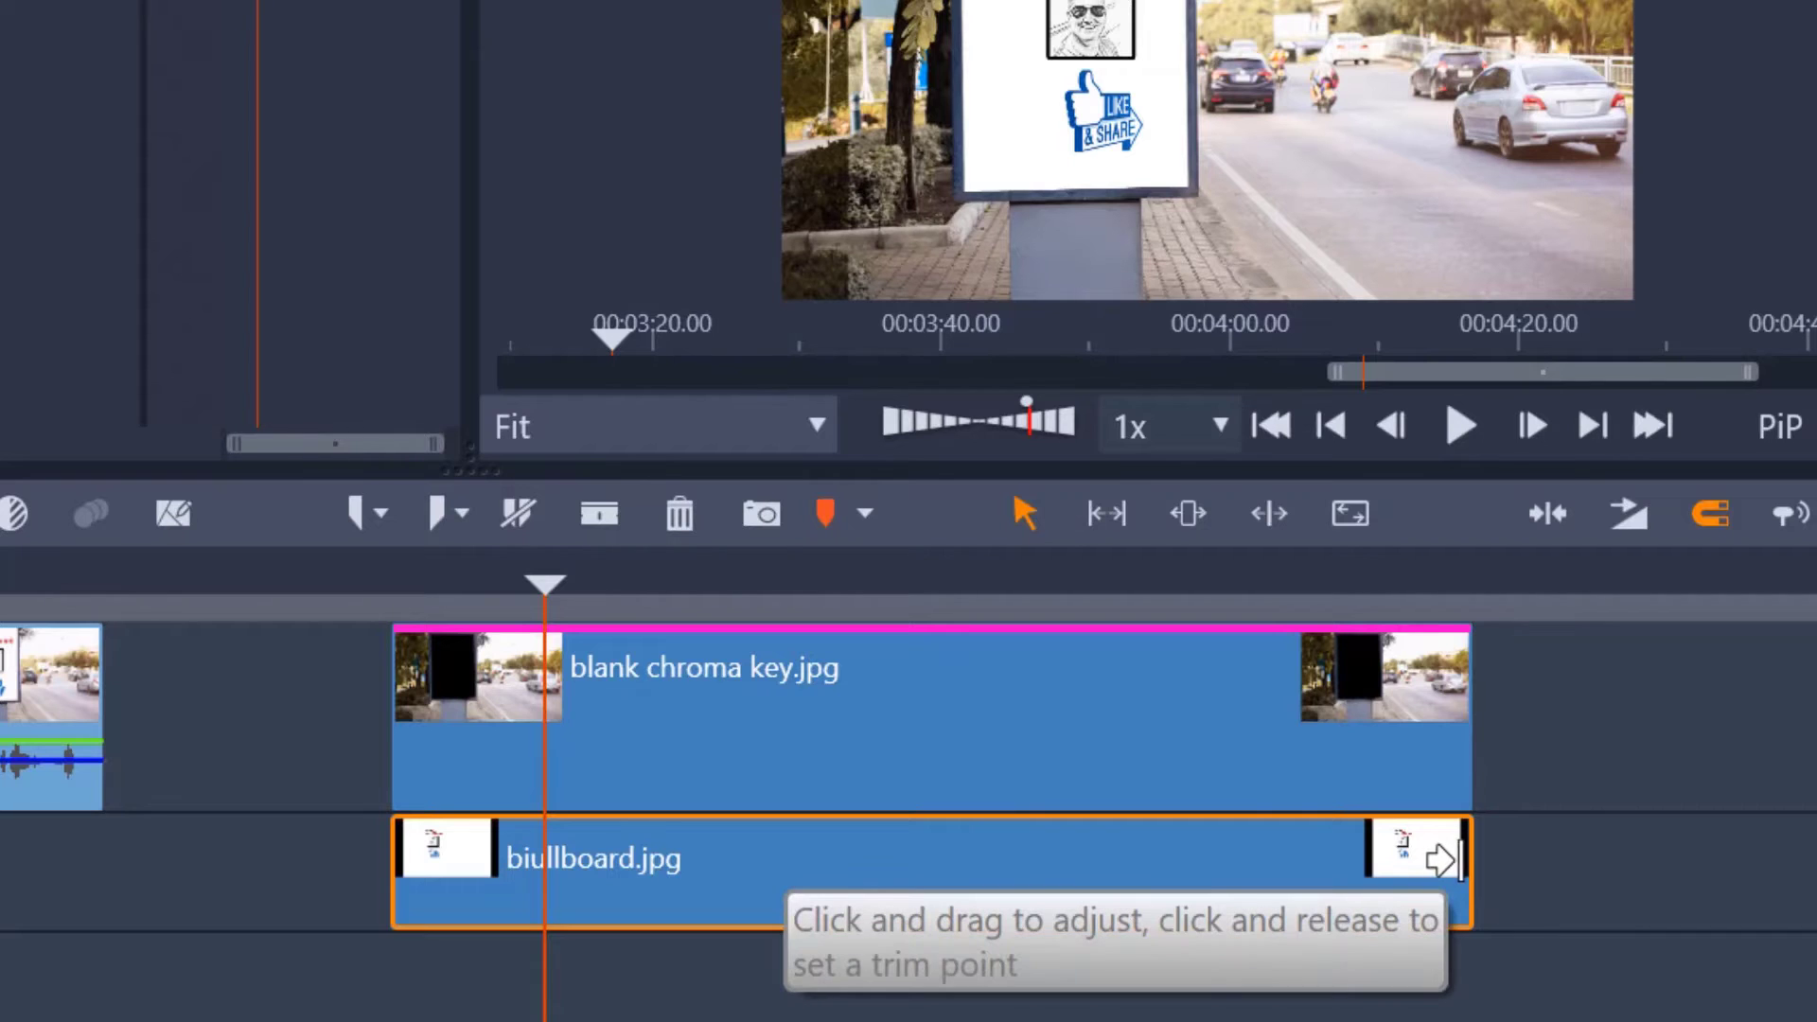
right_click(670, 860)
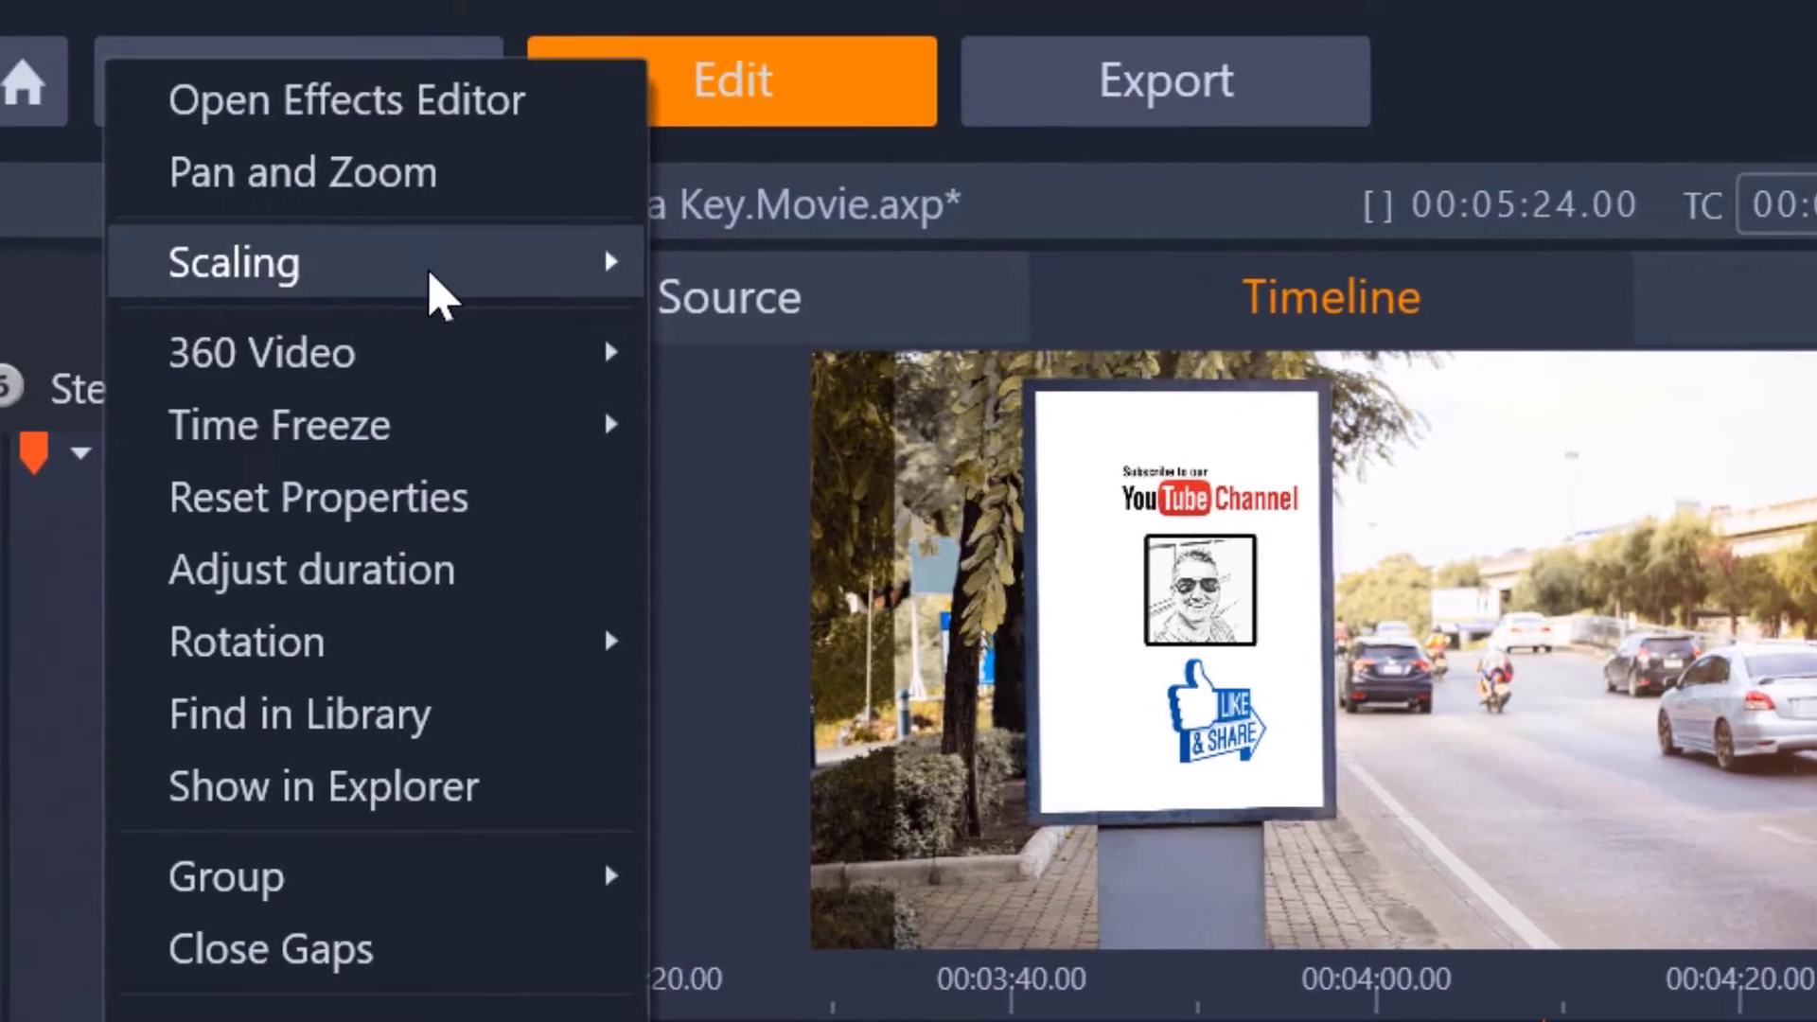
mouse_move(458, 0)
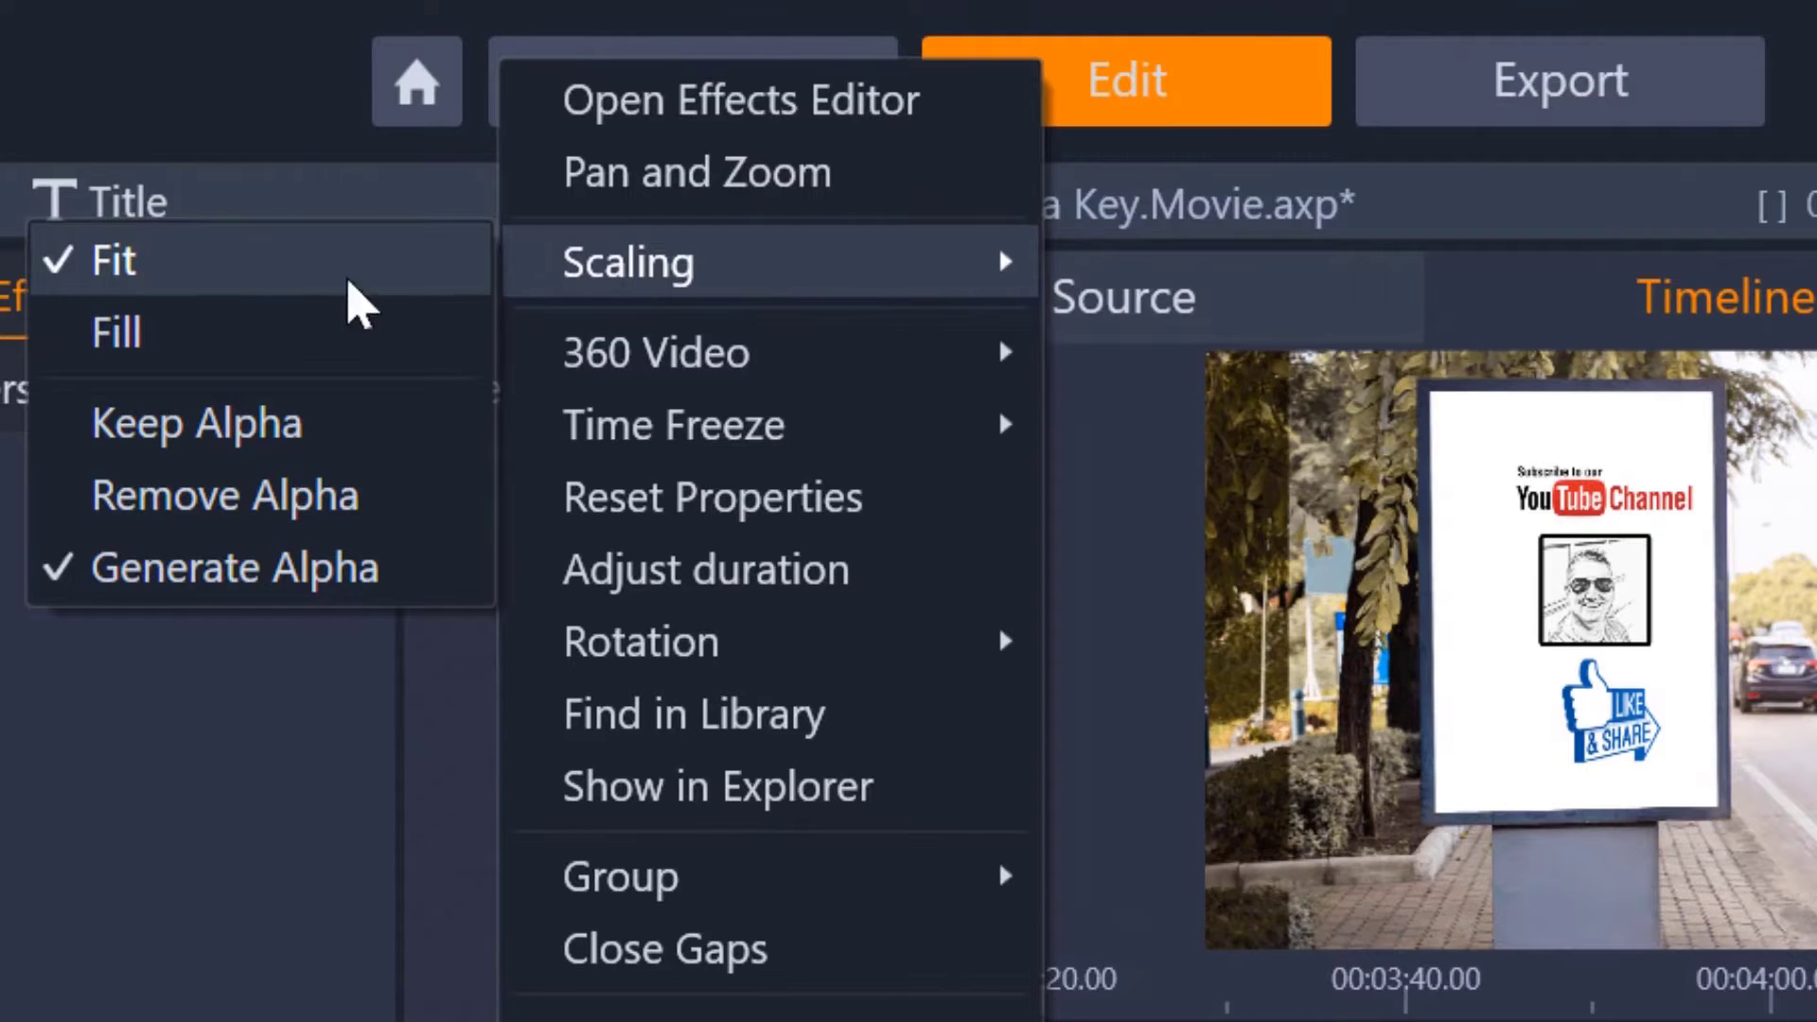
click(171, 343)
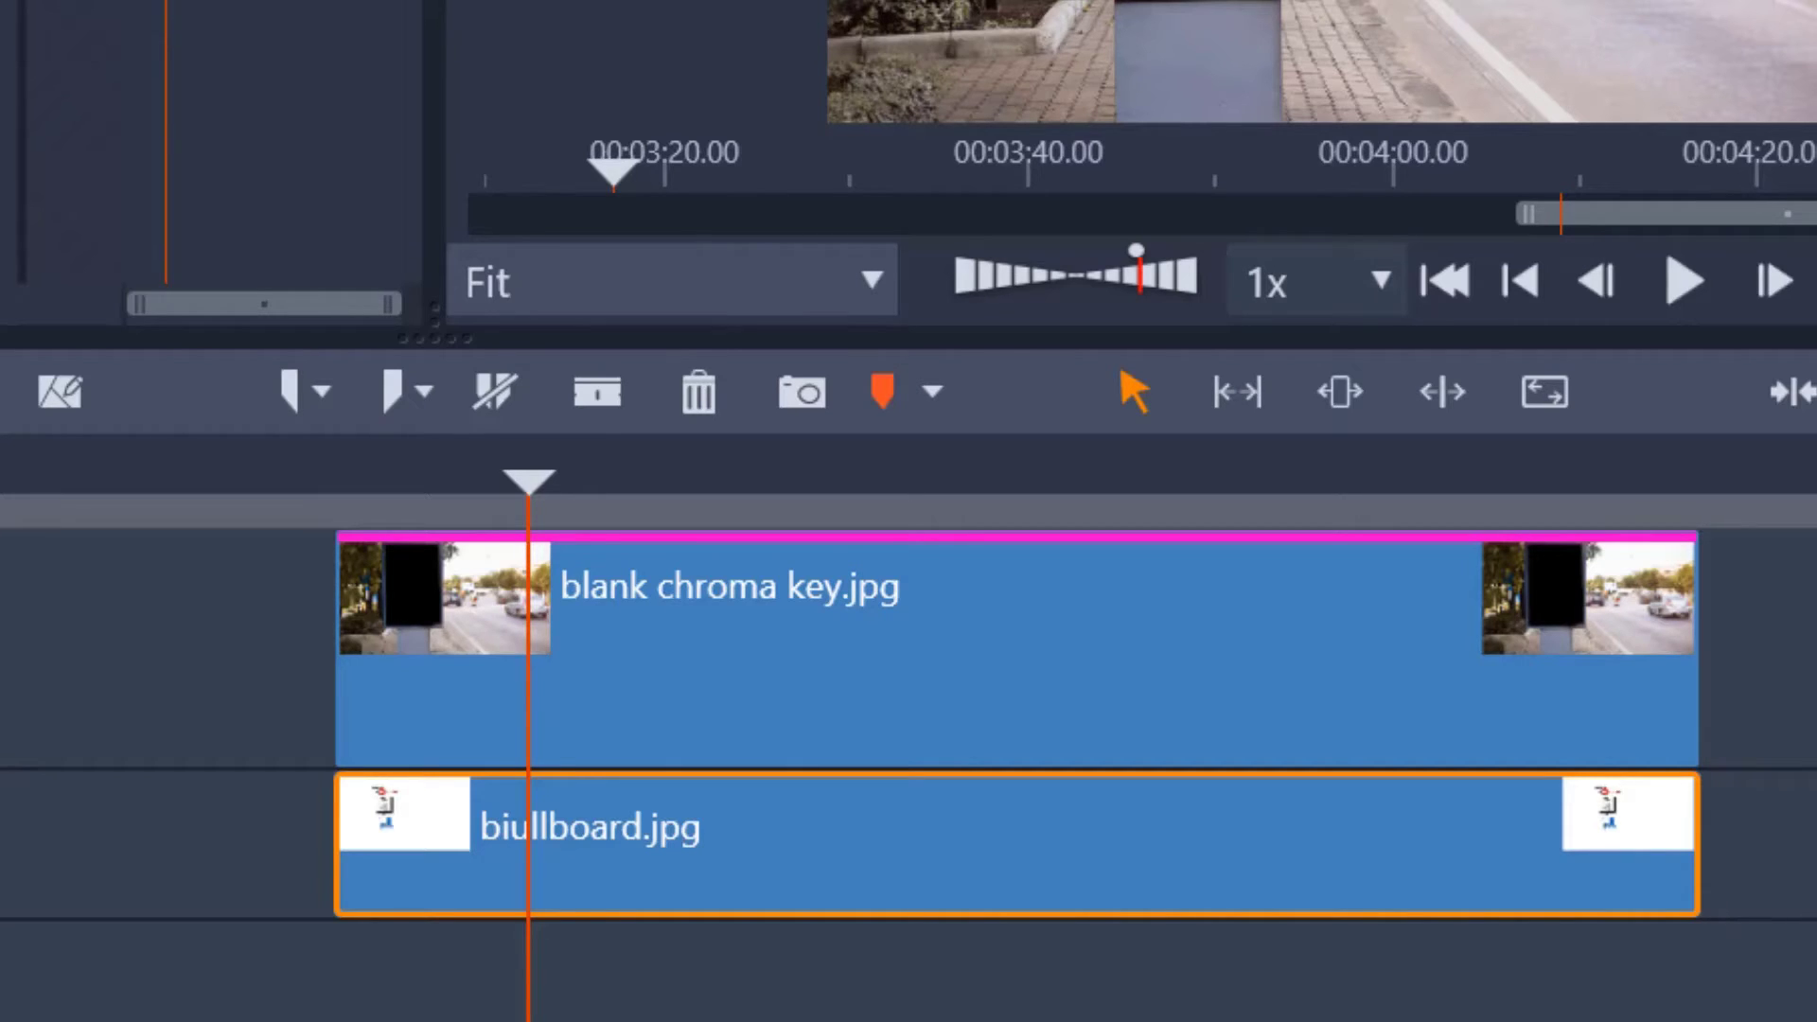
click(1427, 629)
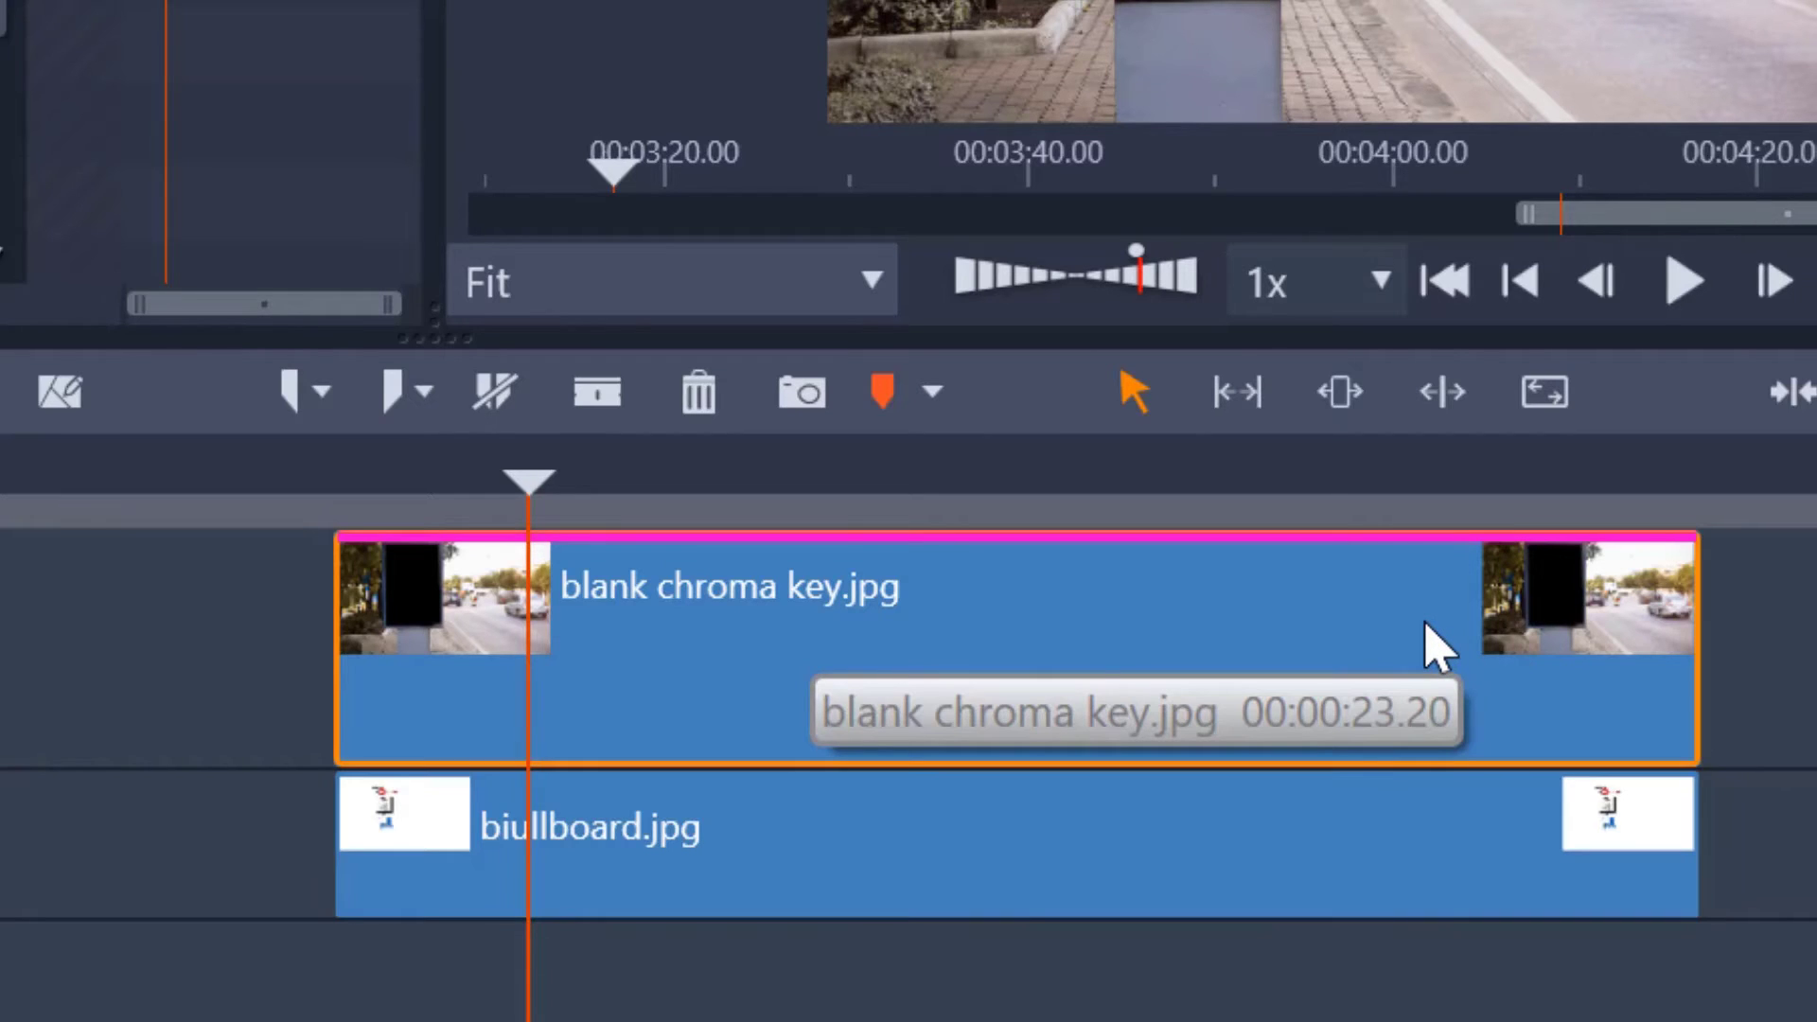
click(1440, 831)
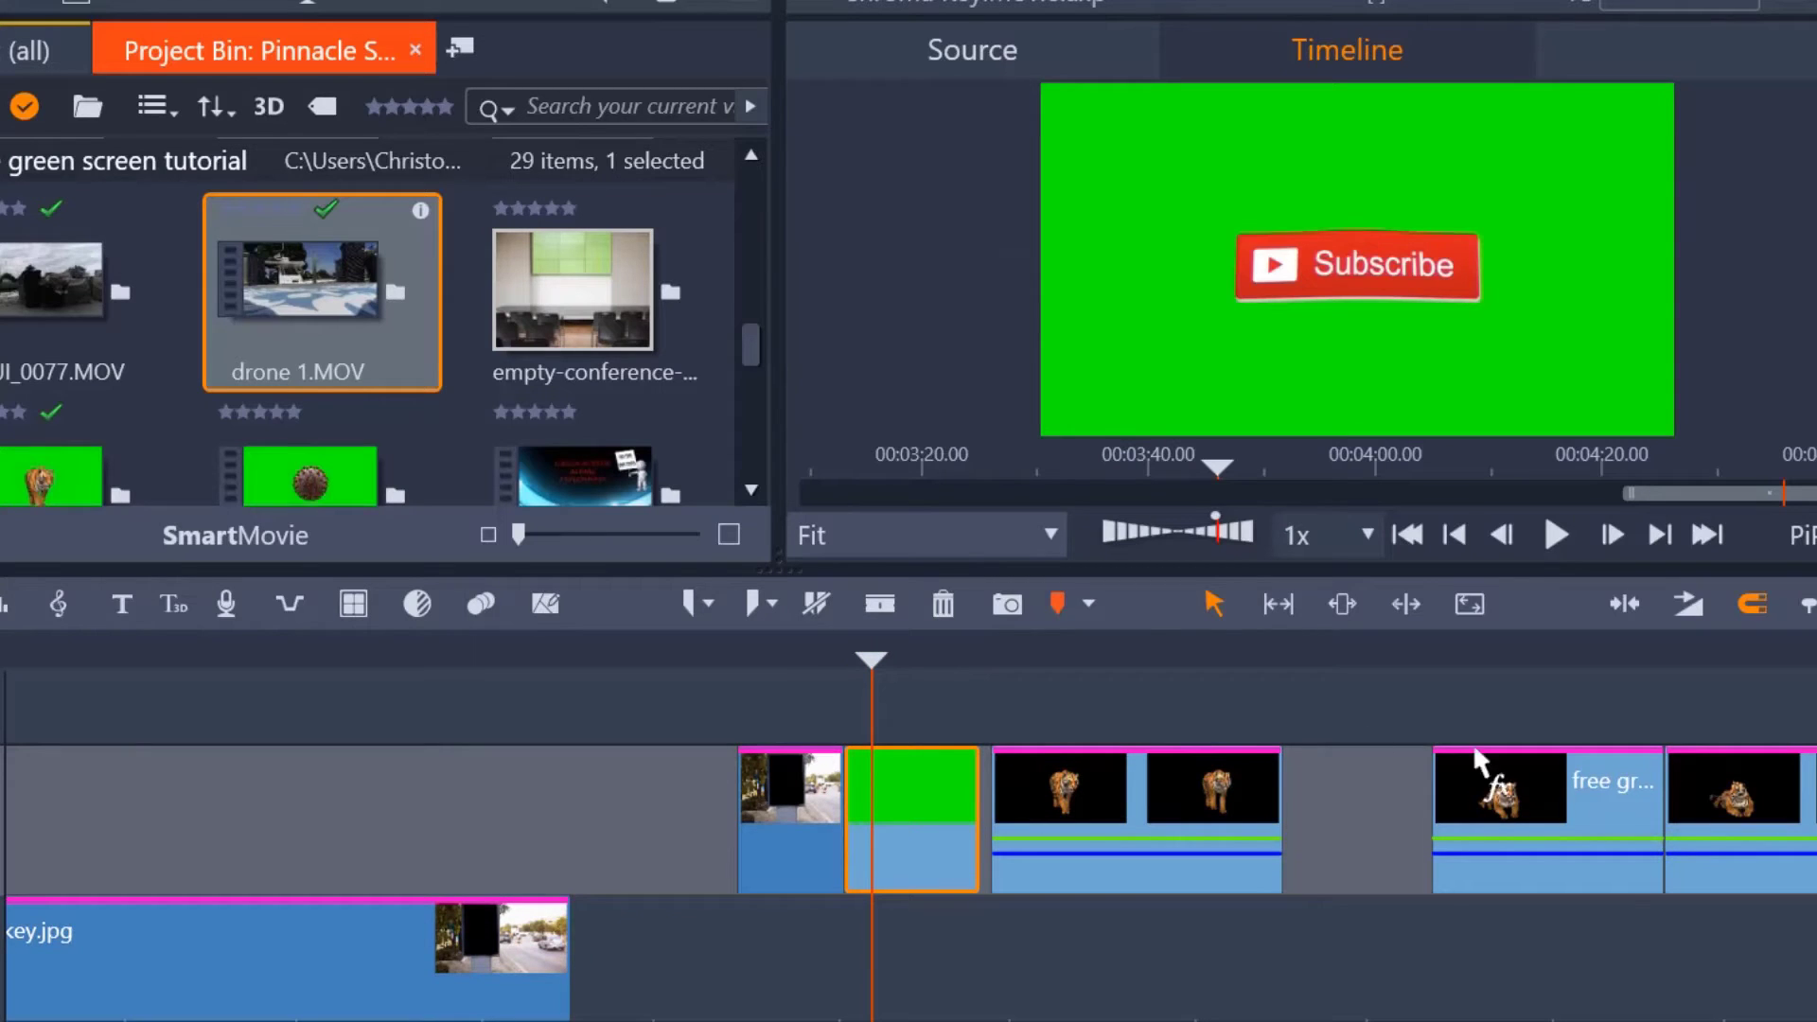
mouse_move(869, 661)
mouse_down()
mouse_move(948, 652)
mouse_move(906, 656)
mouse_up()
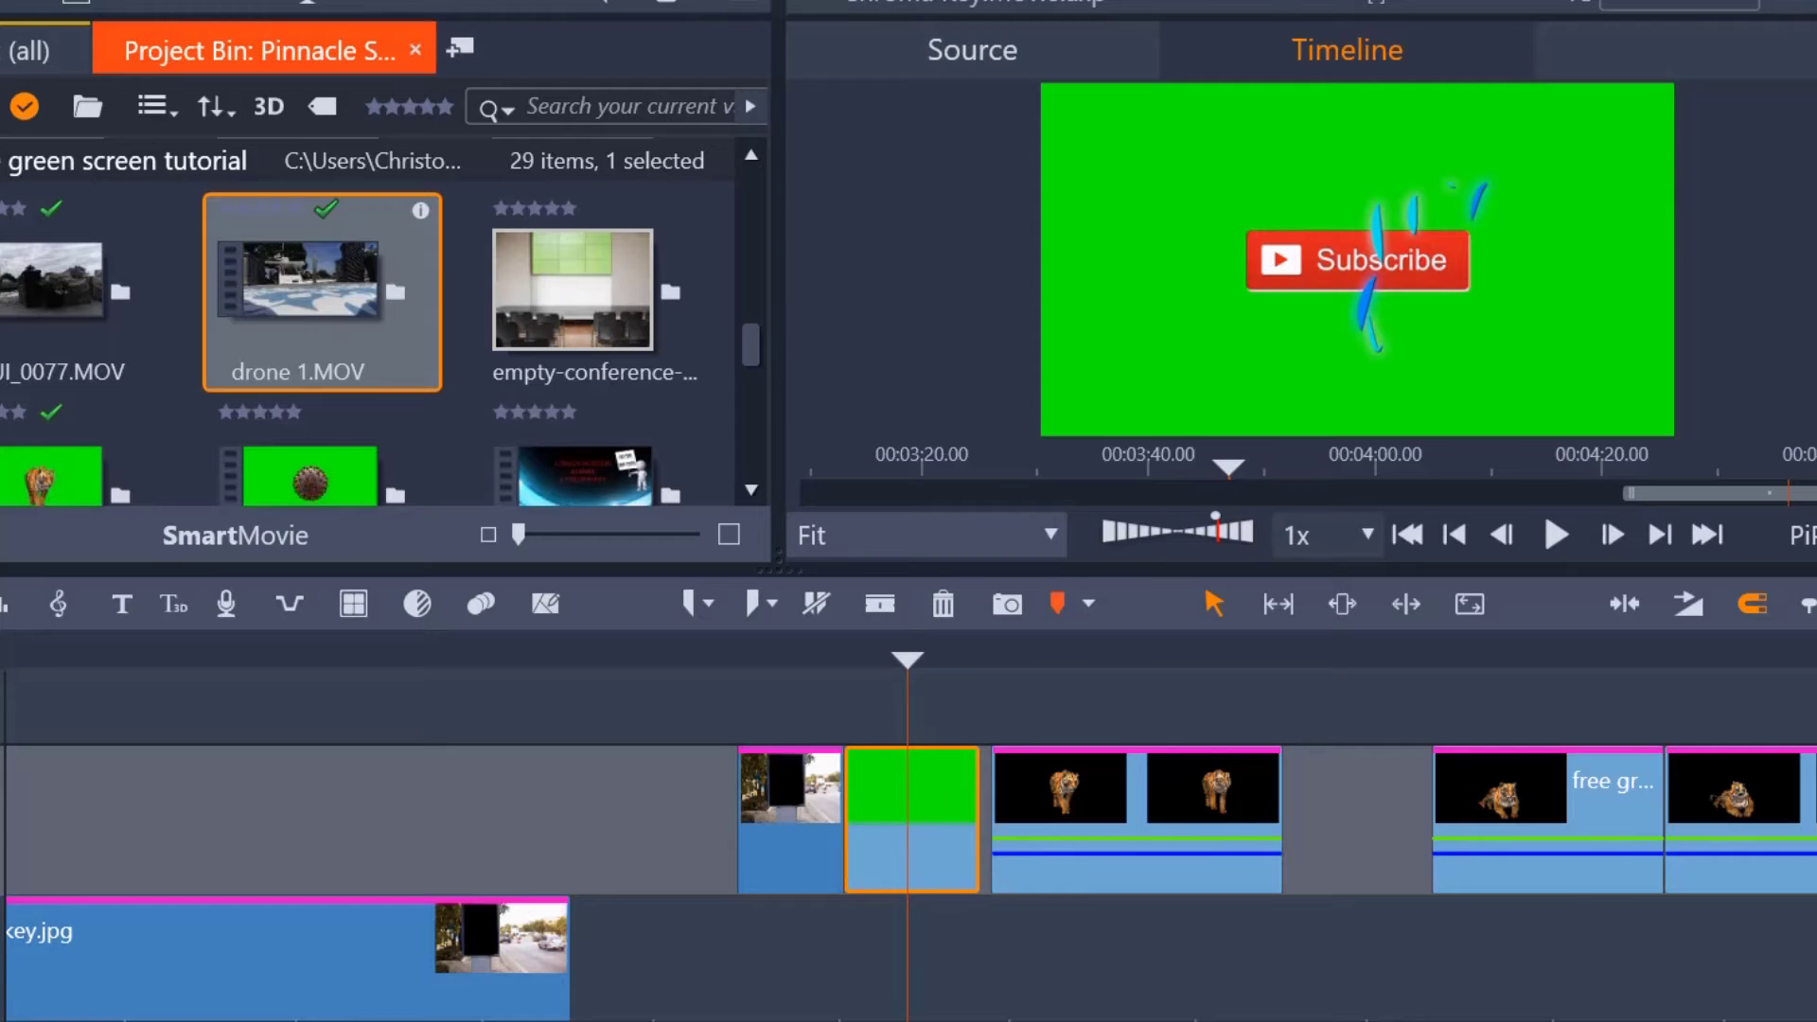
scroll(909, 842, down, 1)
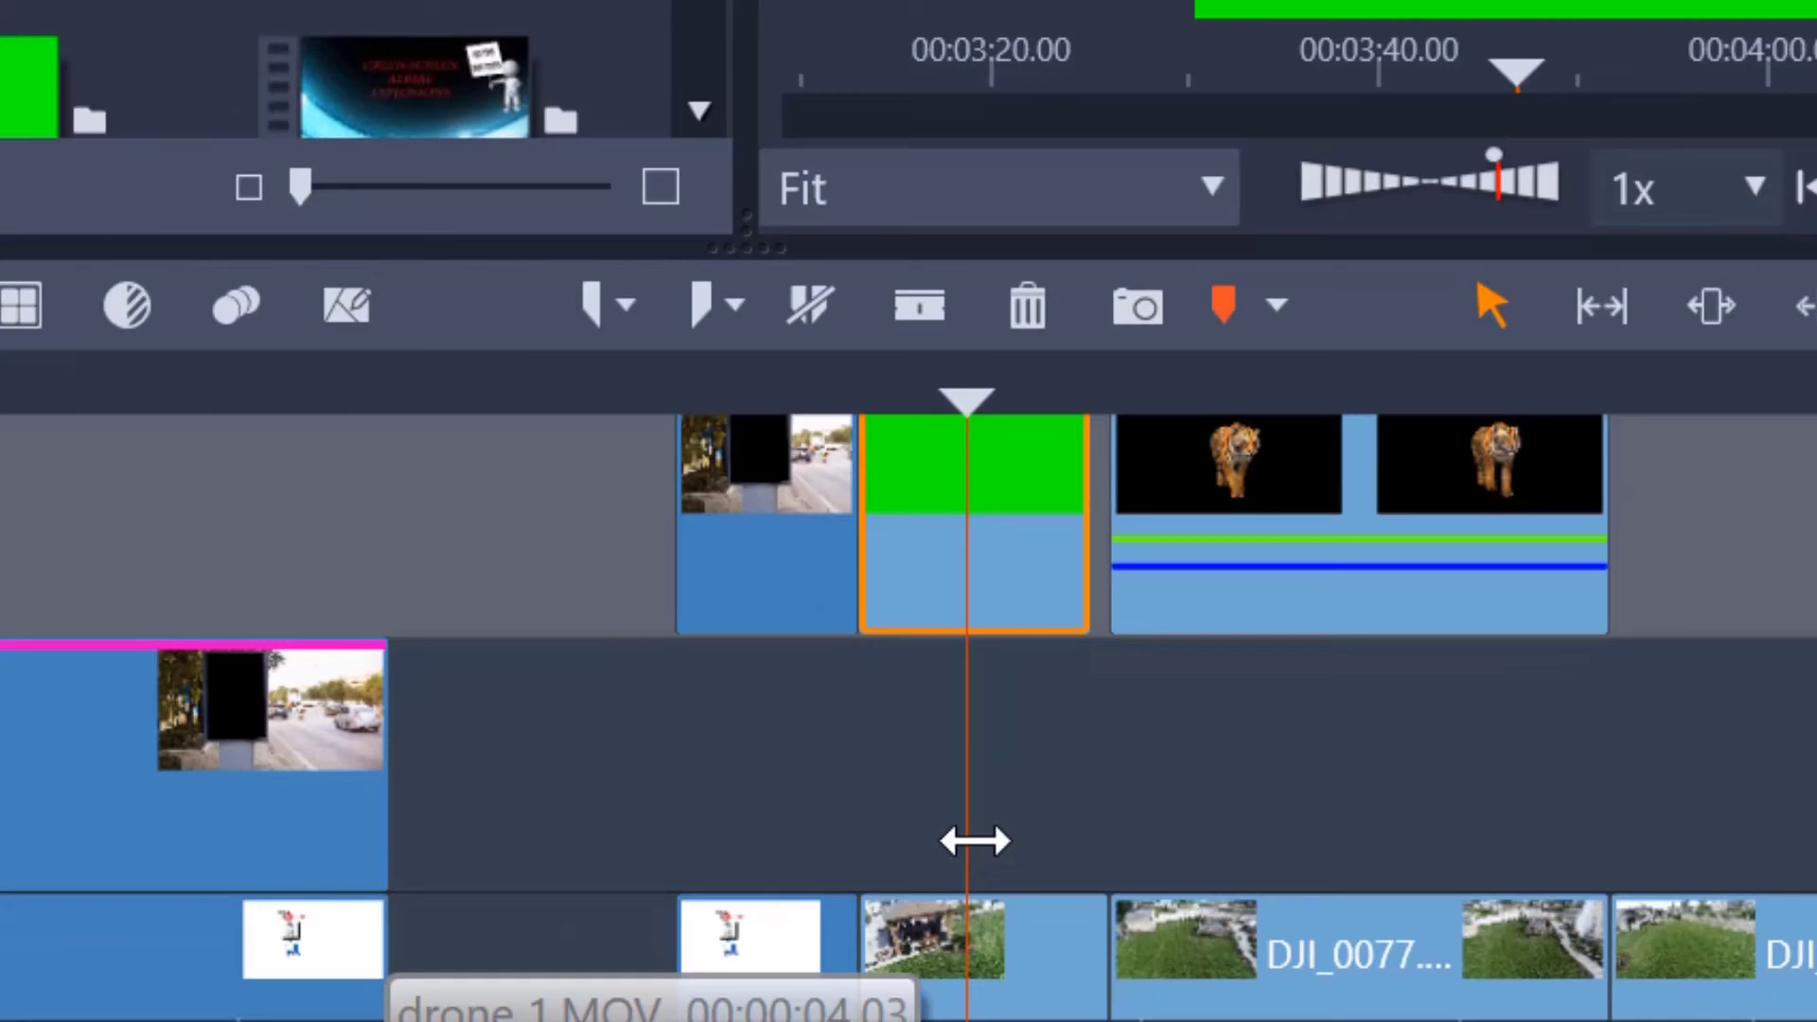
drag(974, 406, 893, 815)
click(984, 986)
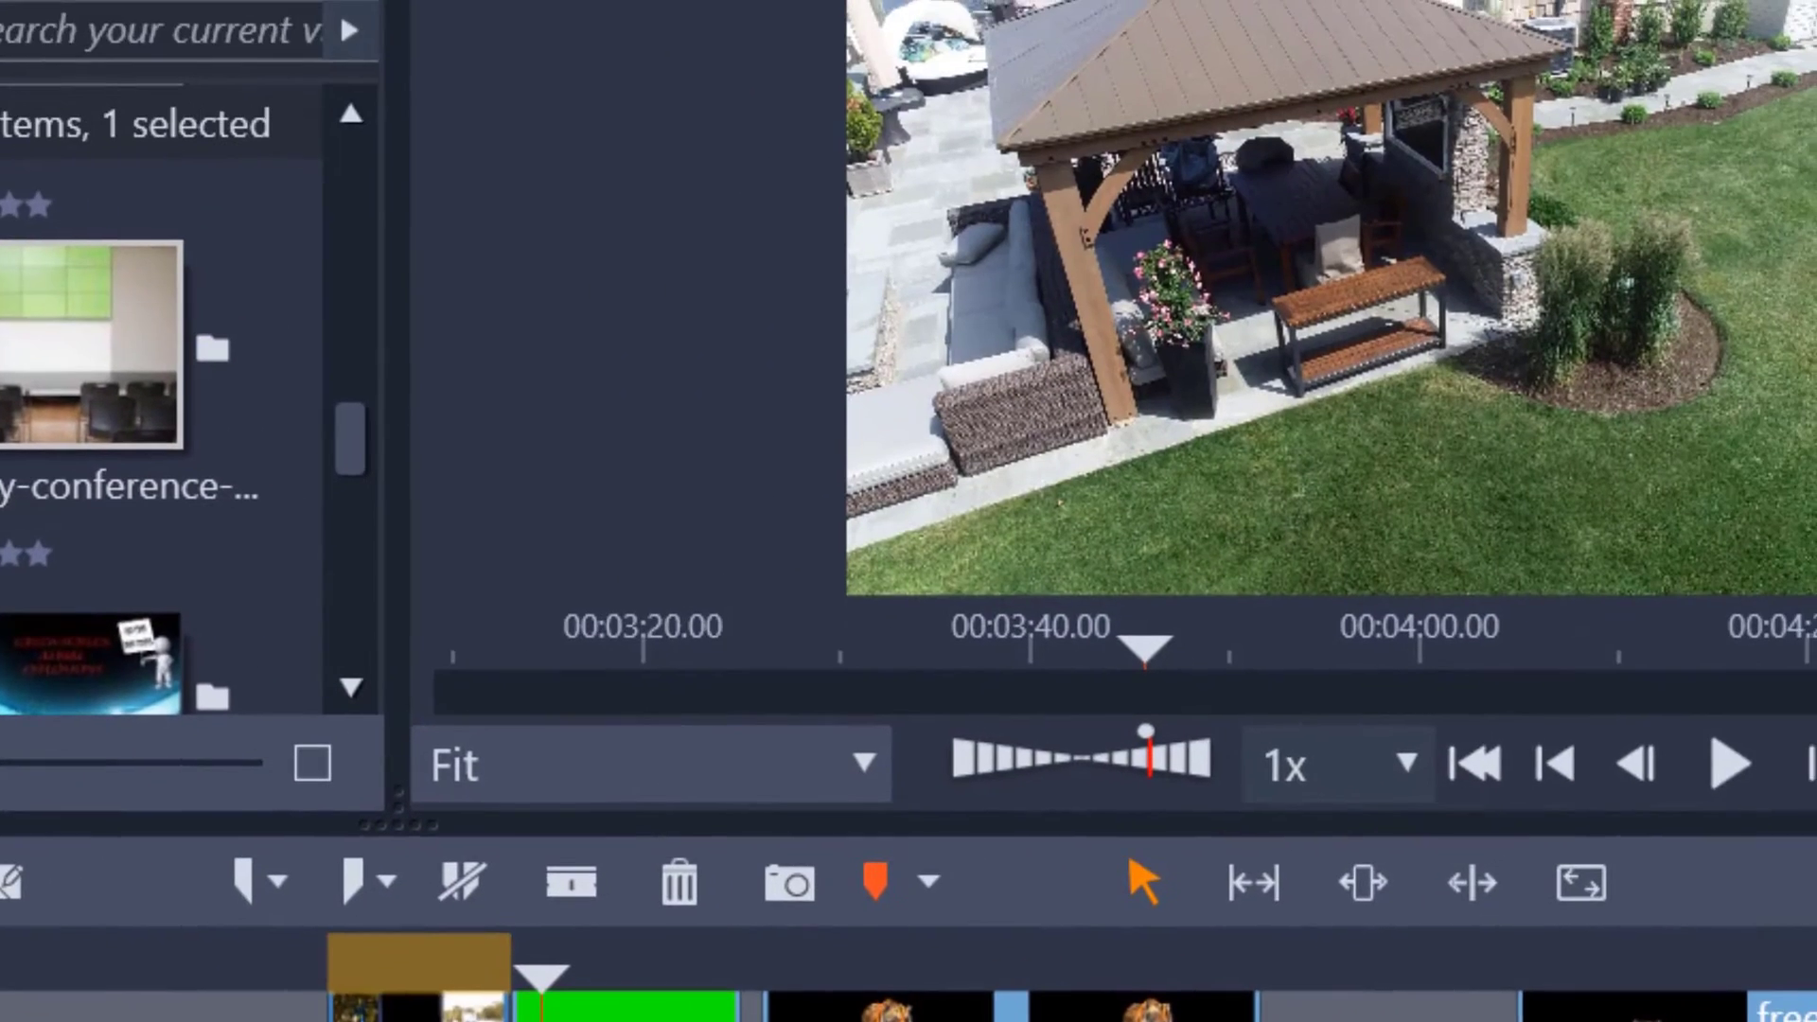
mouse_move(549, 973)
mouse_down()
mouse_move(701, 973)
mouse_move(550, 973)
mouse_up()
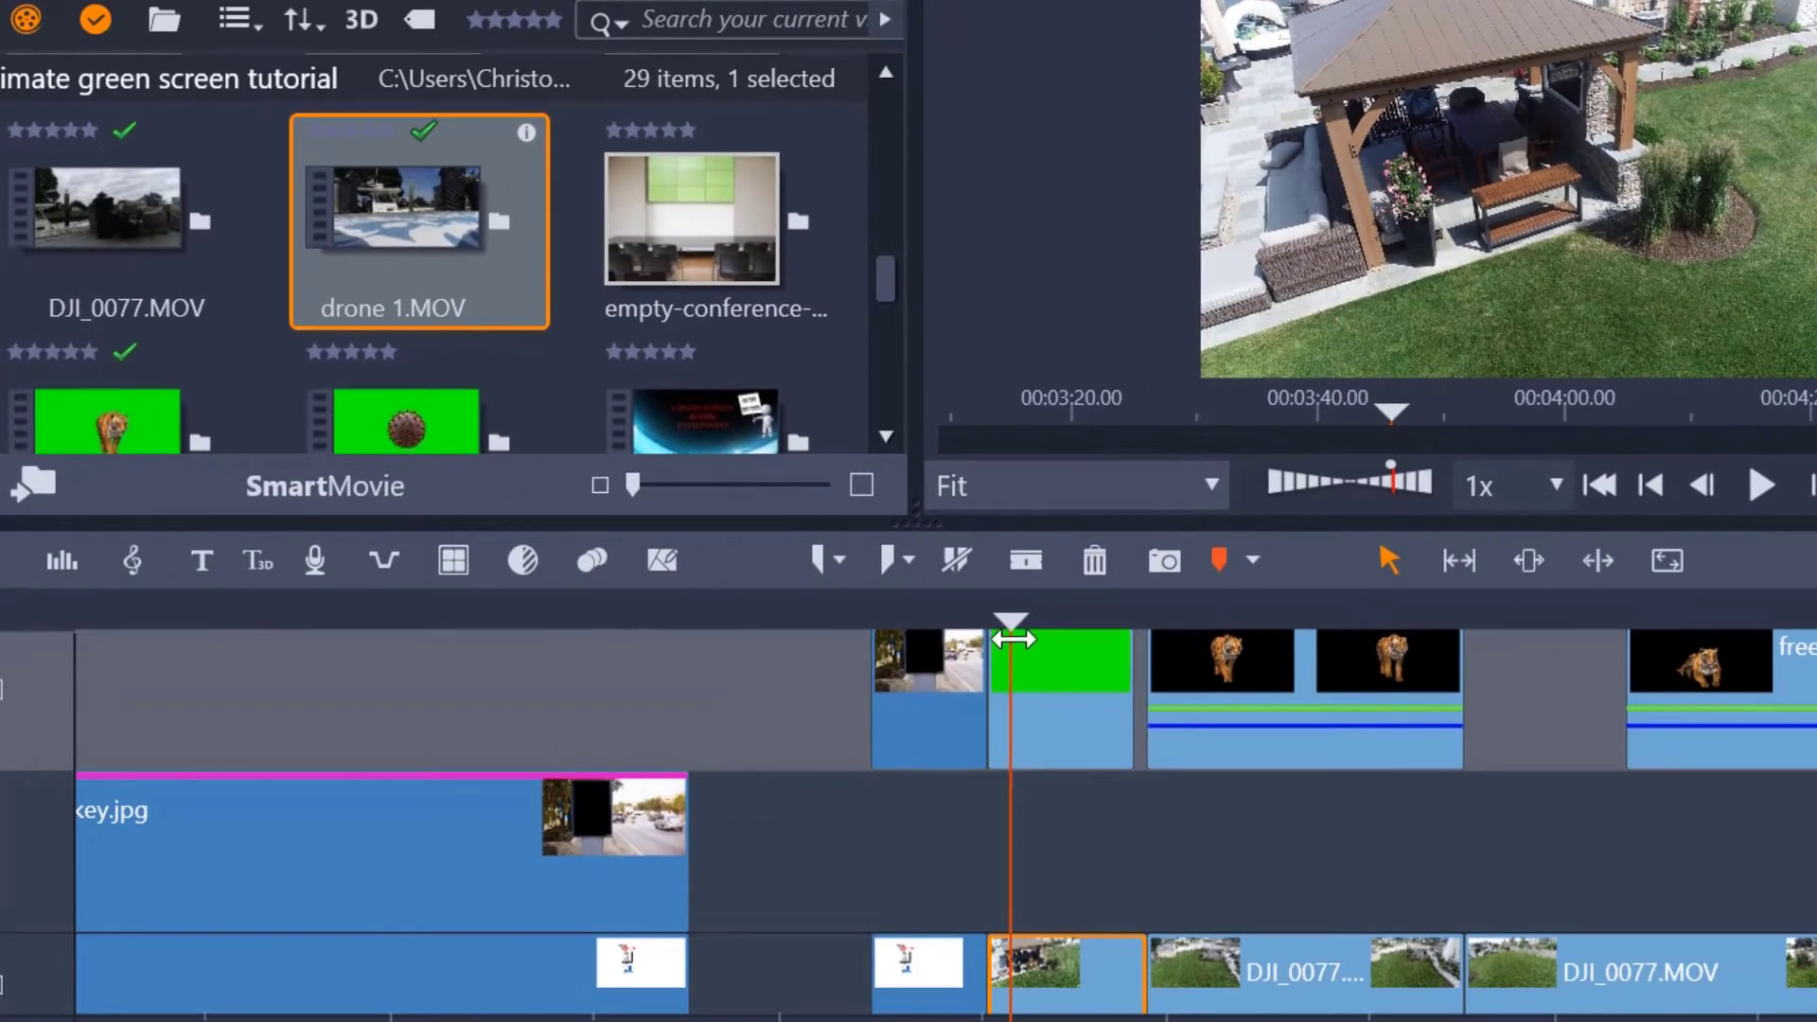
drag(1013, 639, 1047, 632)
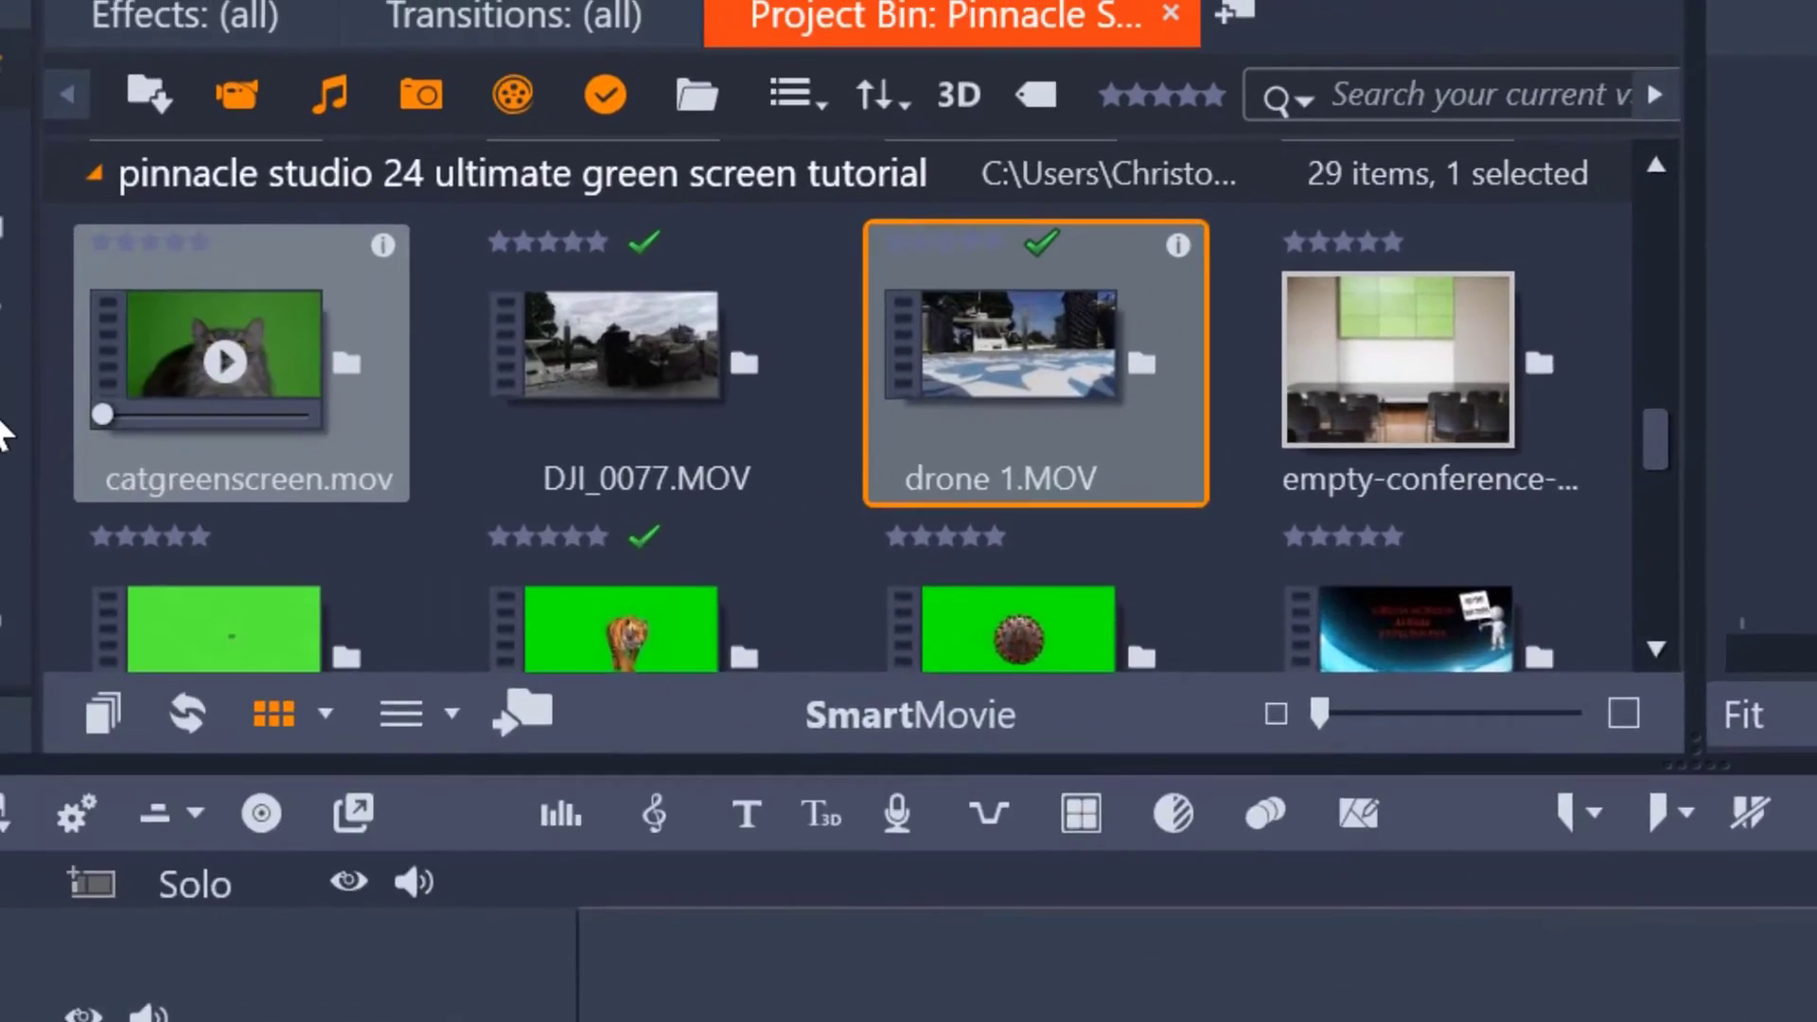
- Drag StudioChromaKeyer from the Keyers effects onto the green Subscribe clip
click(10, 416)
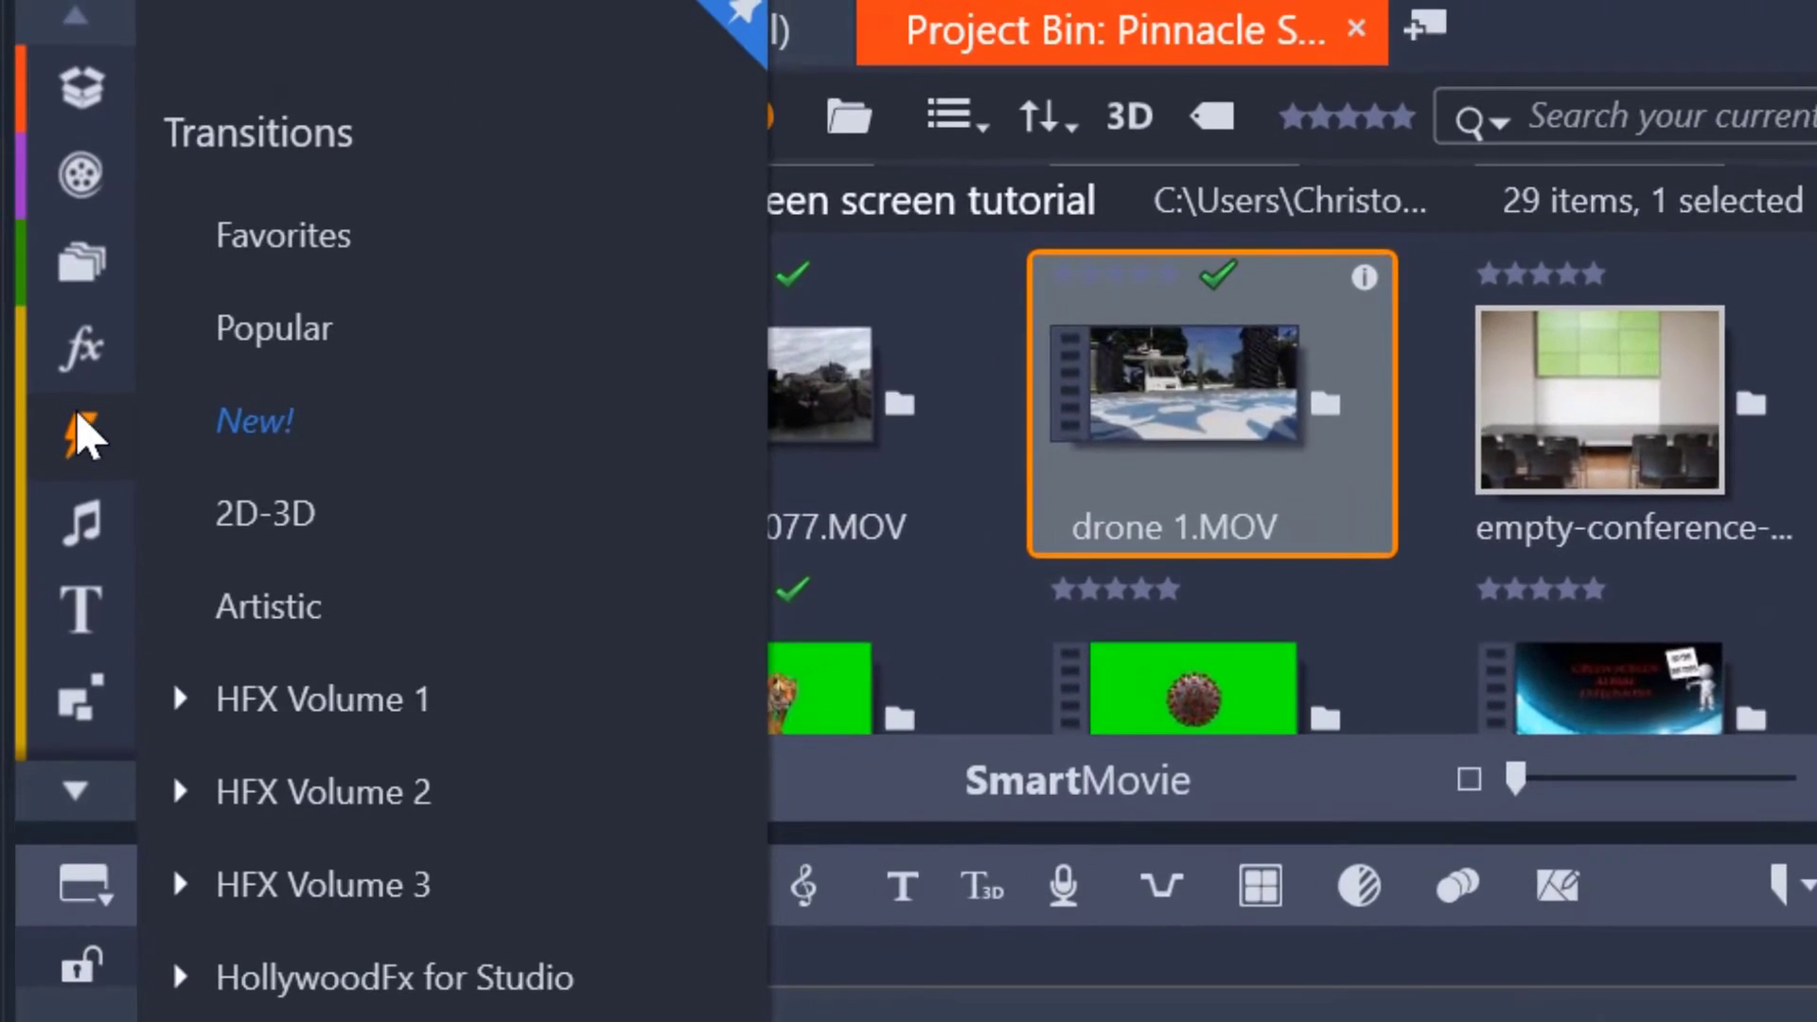
click(73, 375)
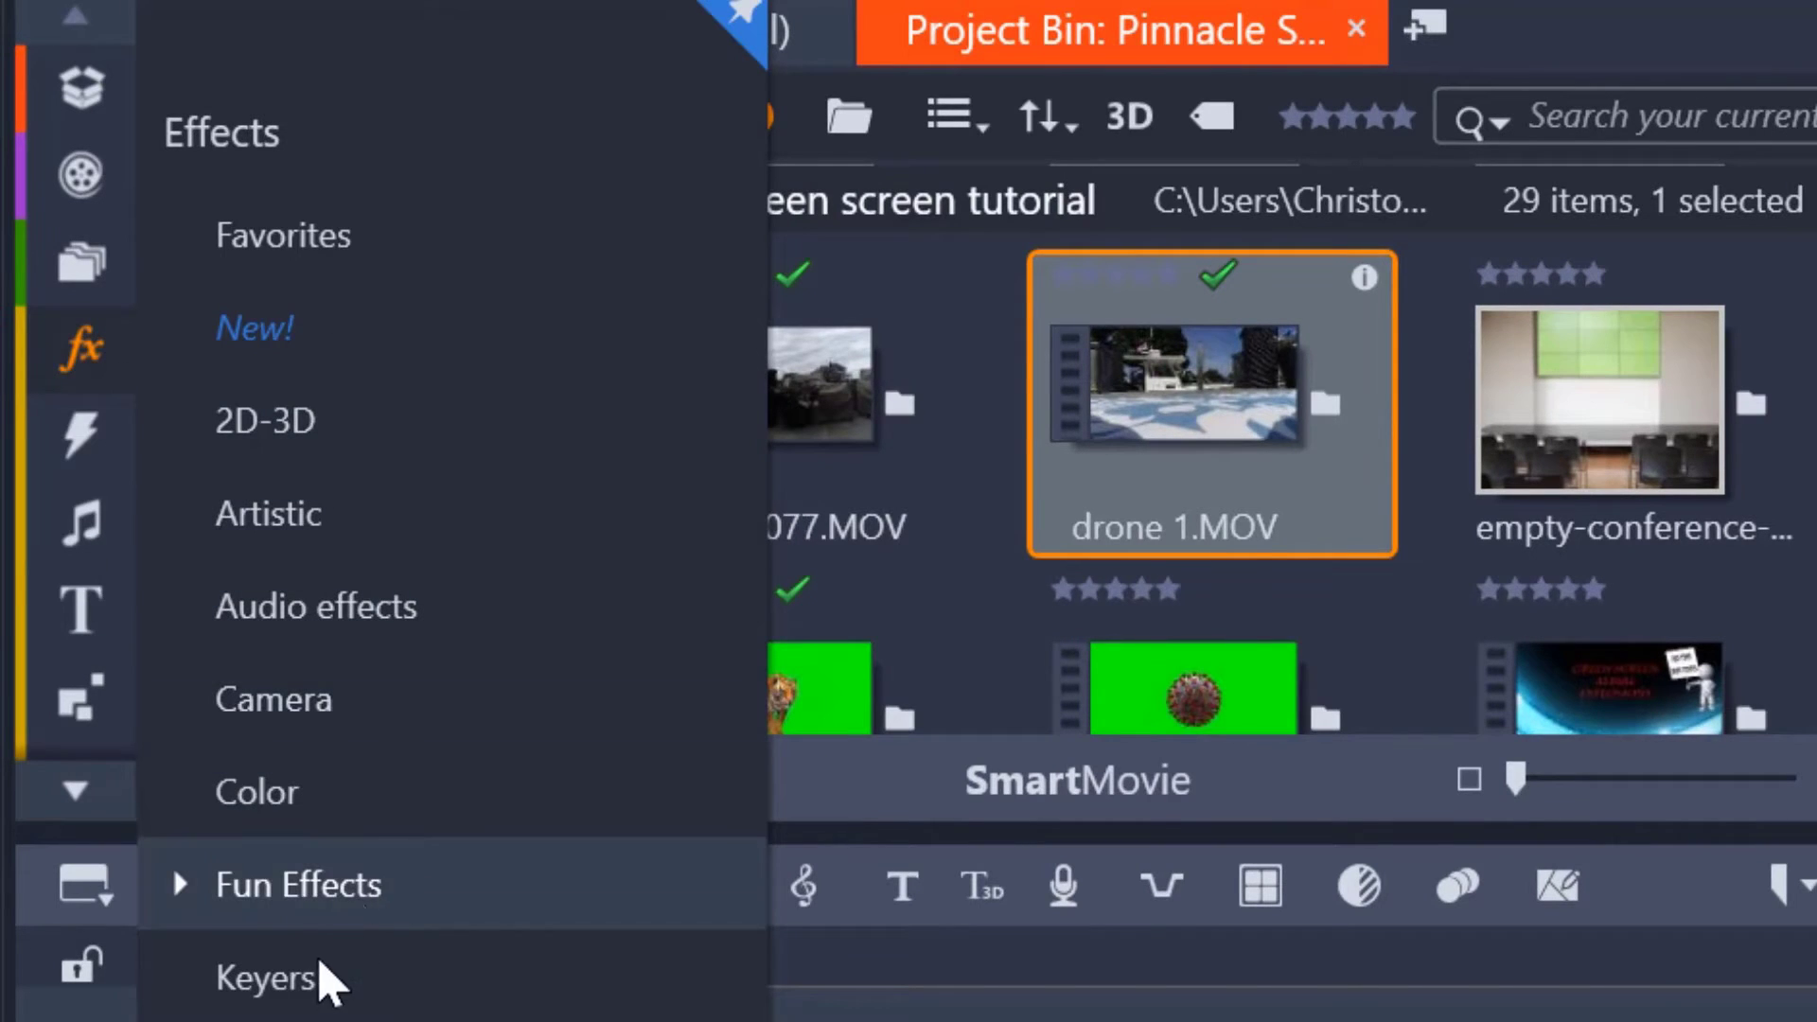
click(332, 989)
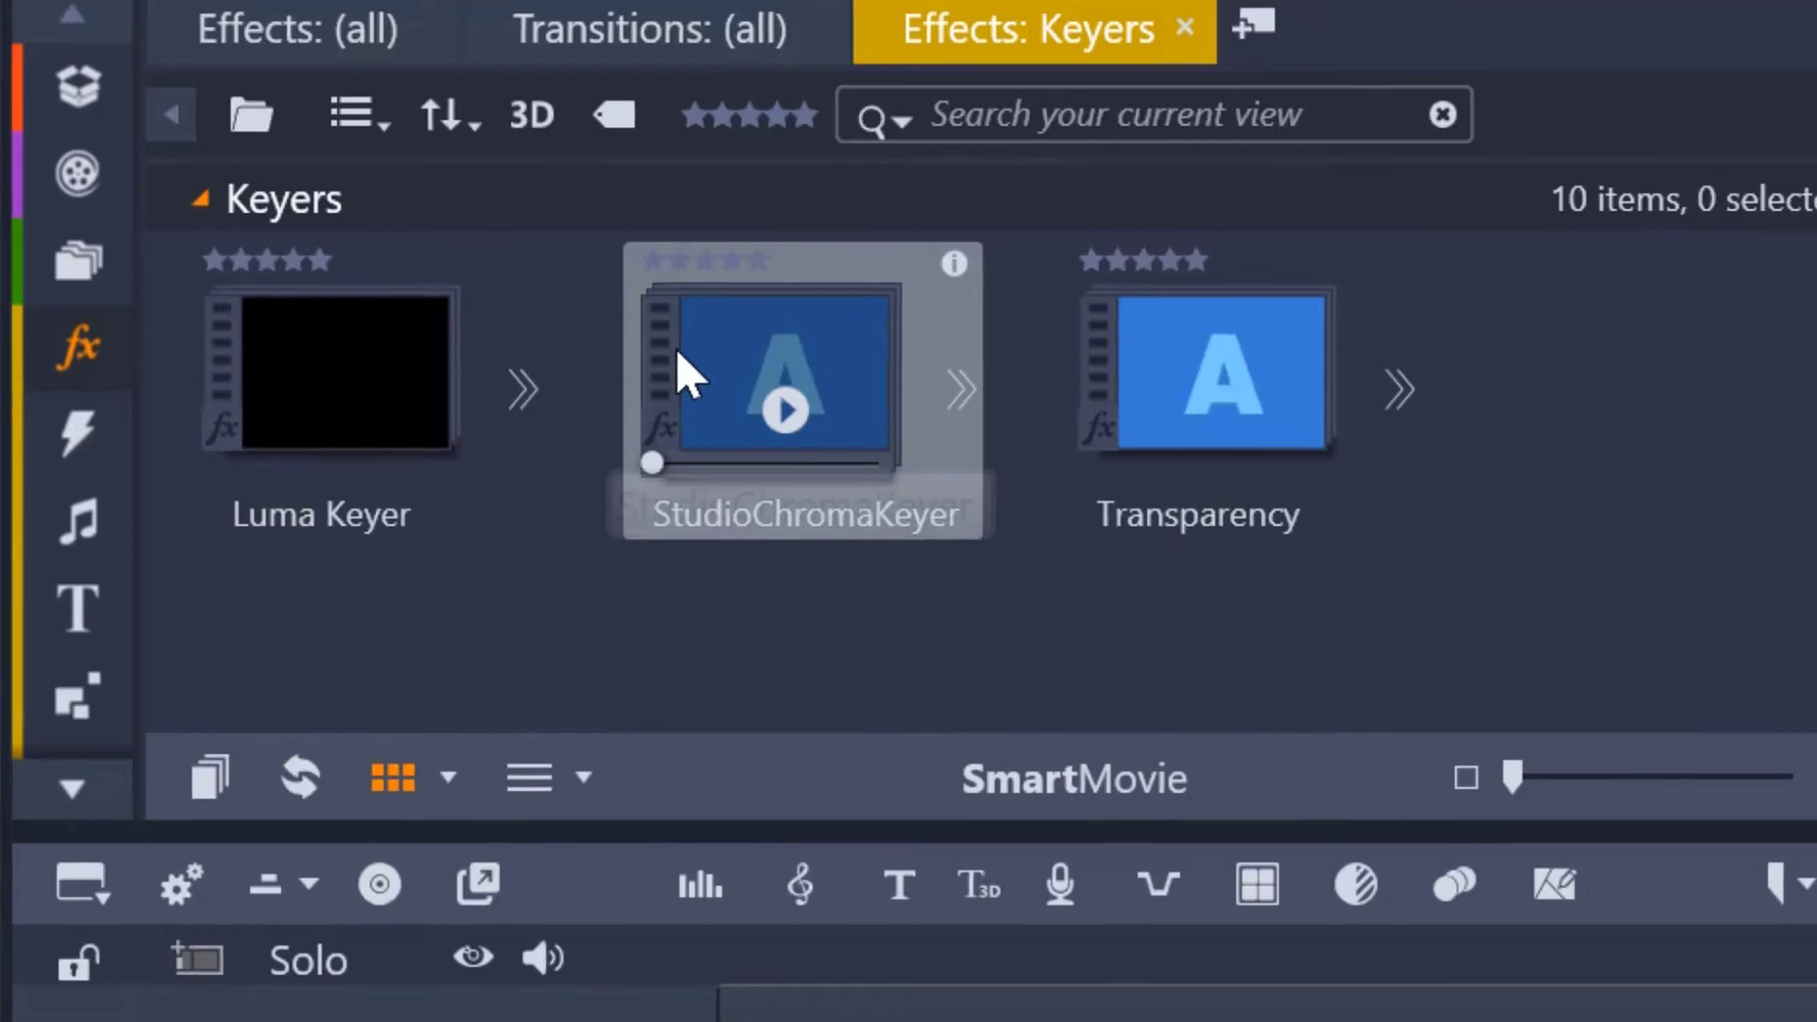
drag(682, 373, 1816, 1021)
drag(575, 492, 637, 559)
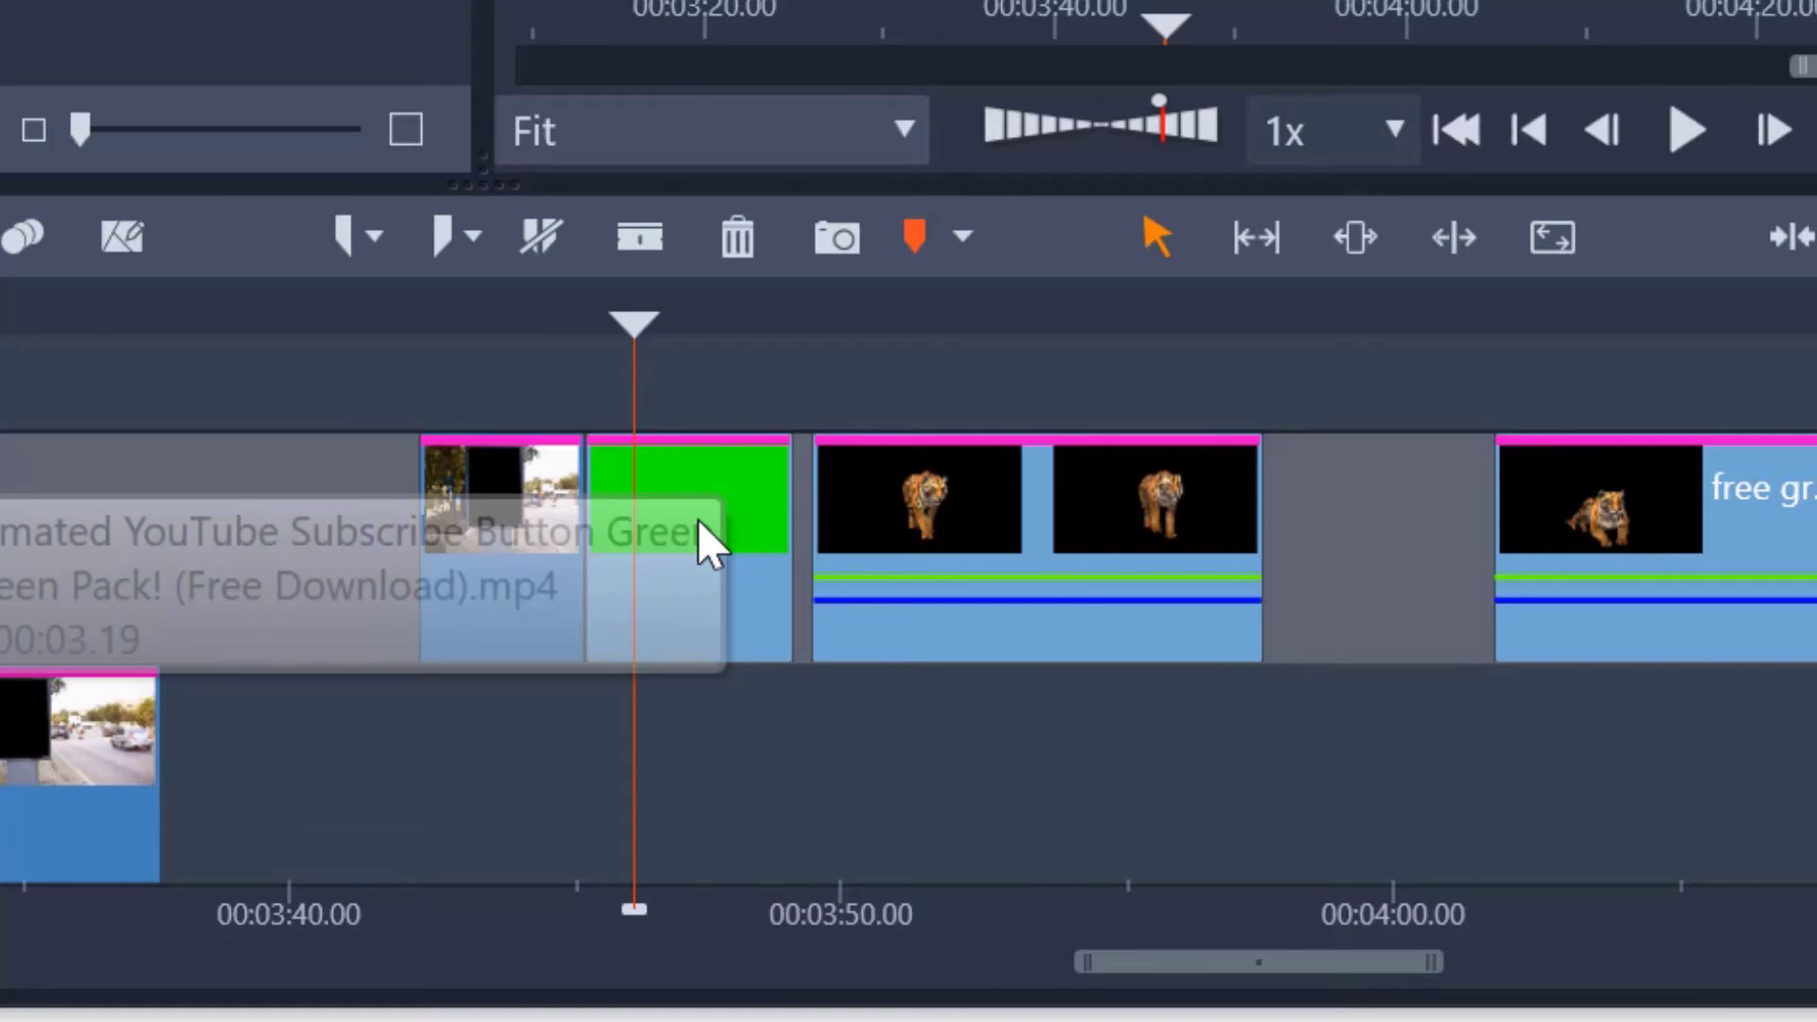
- Open the Subscribe clip's StudioChromaKeyer settings and choose the Default preset
right_click(696, 519)
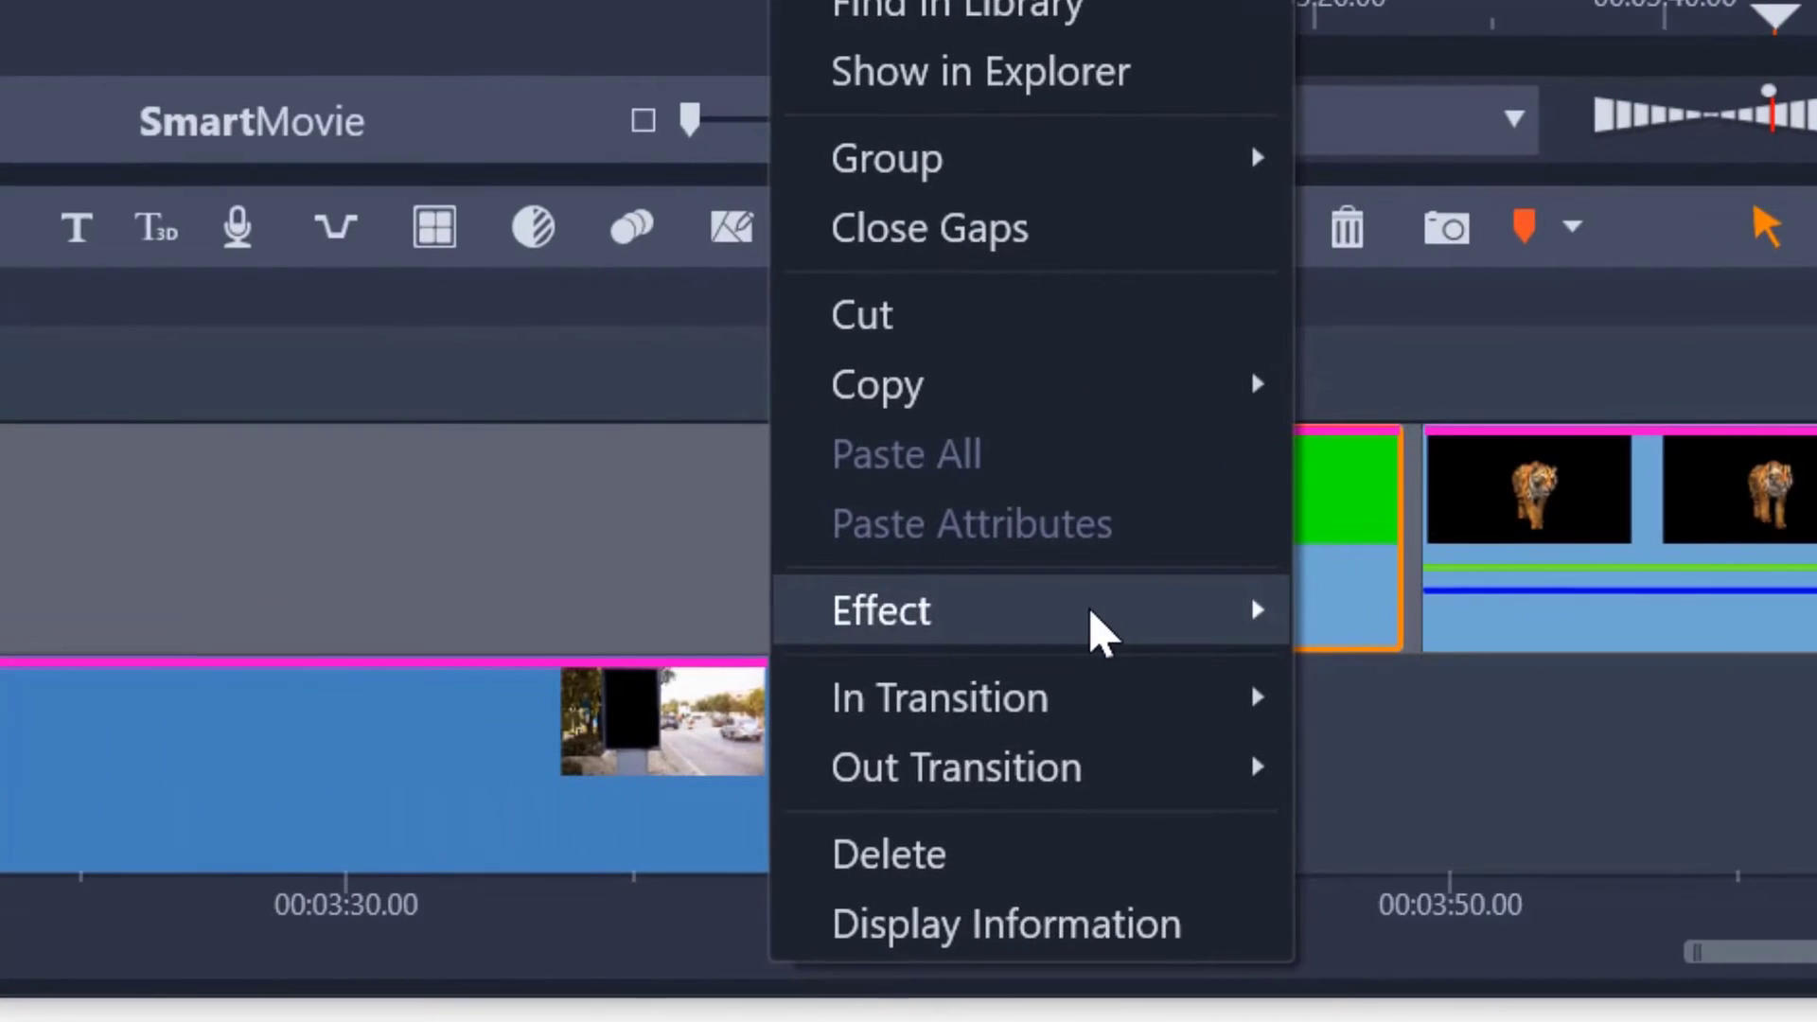
mouse_move(960, 628)
mouse_move(71, 474)
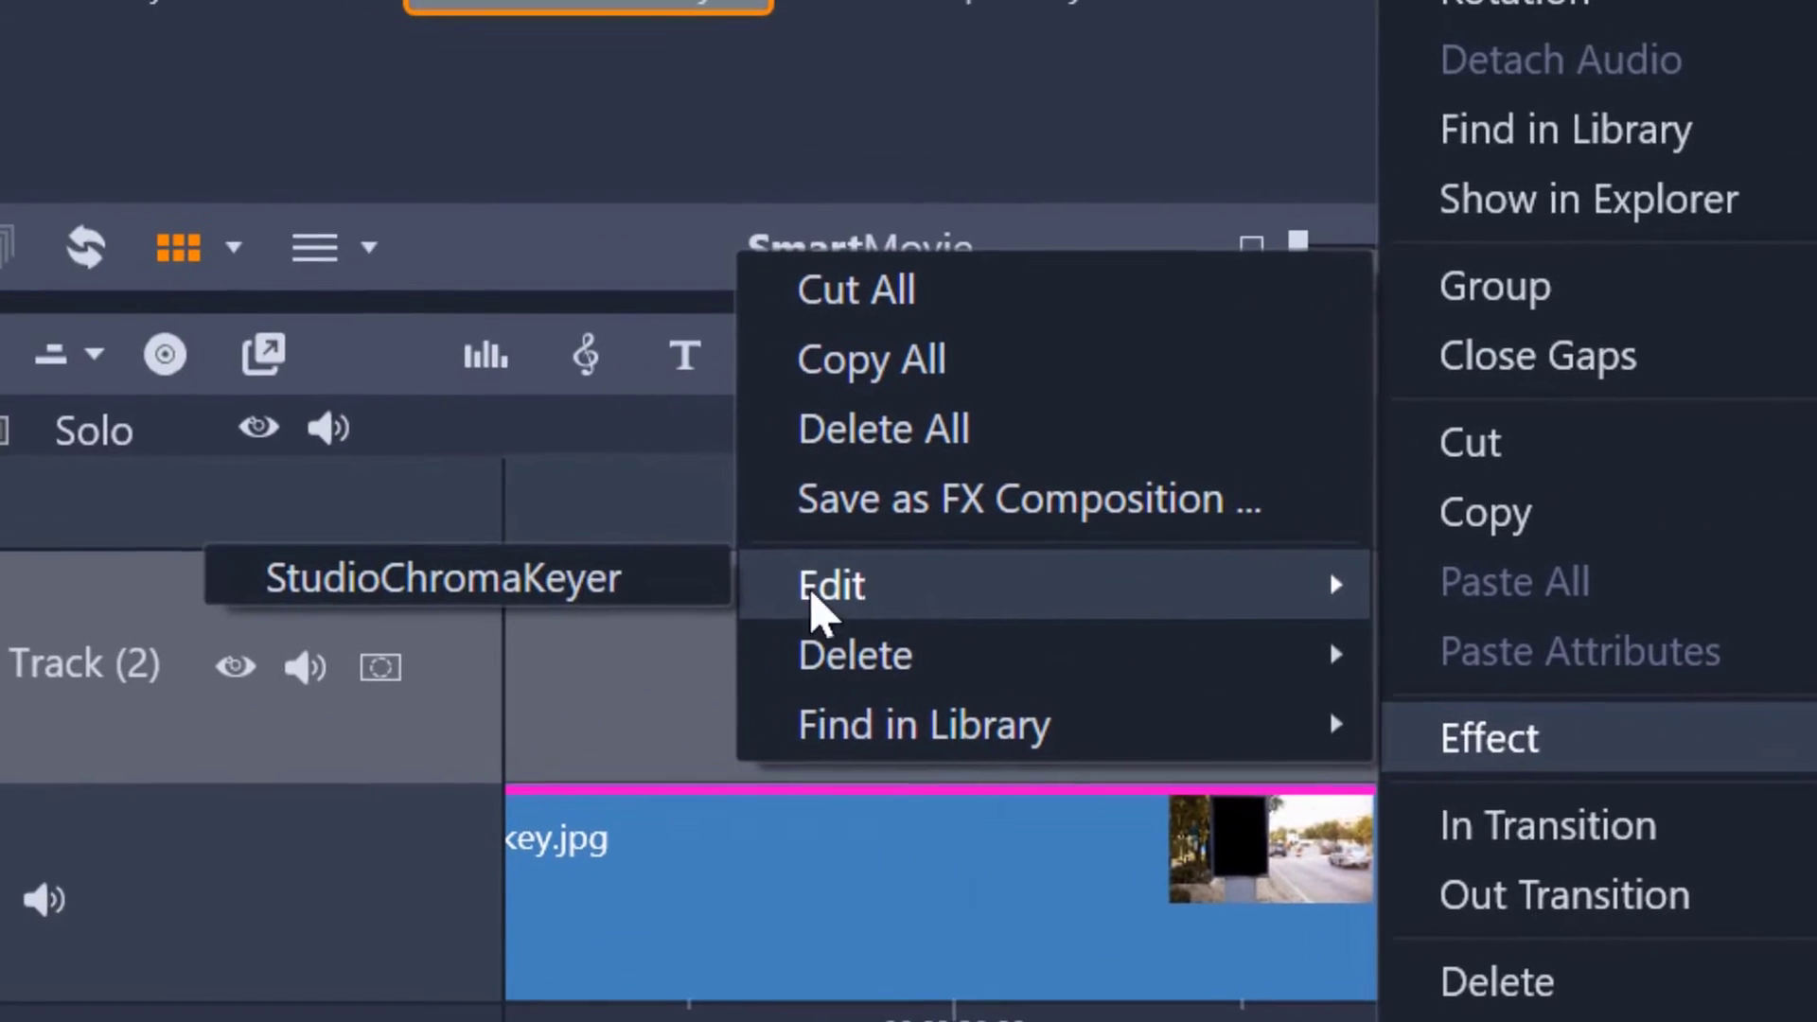
click(532, 595)
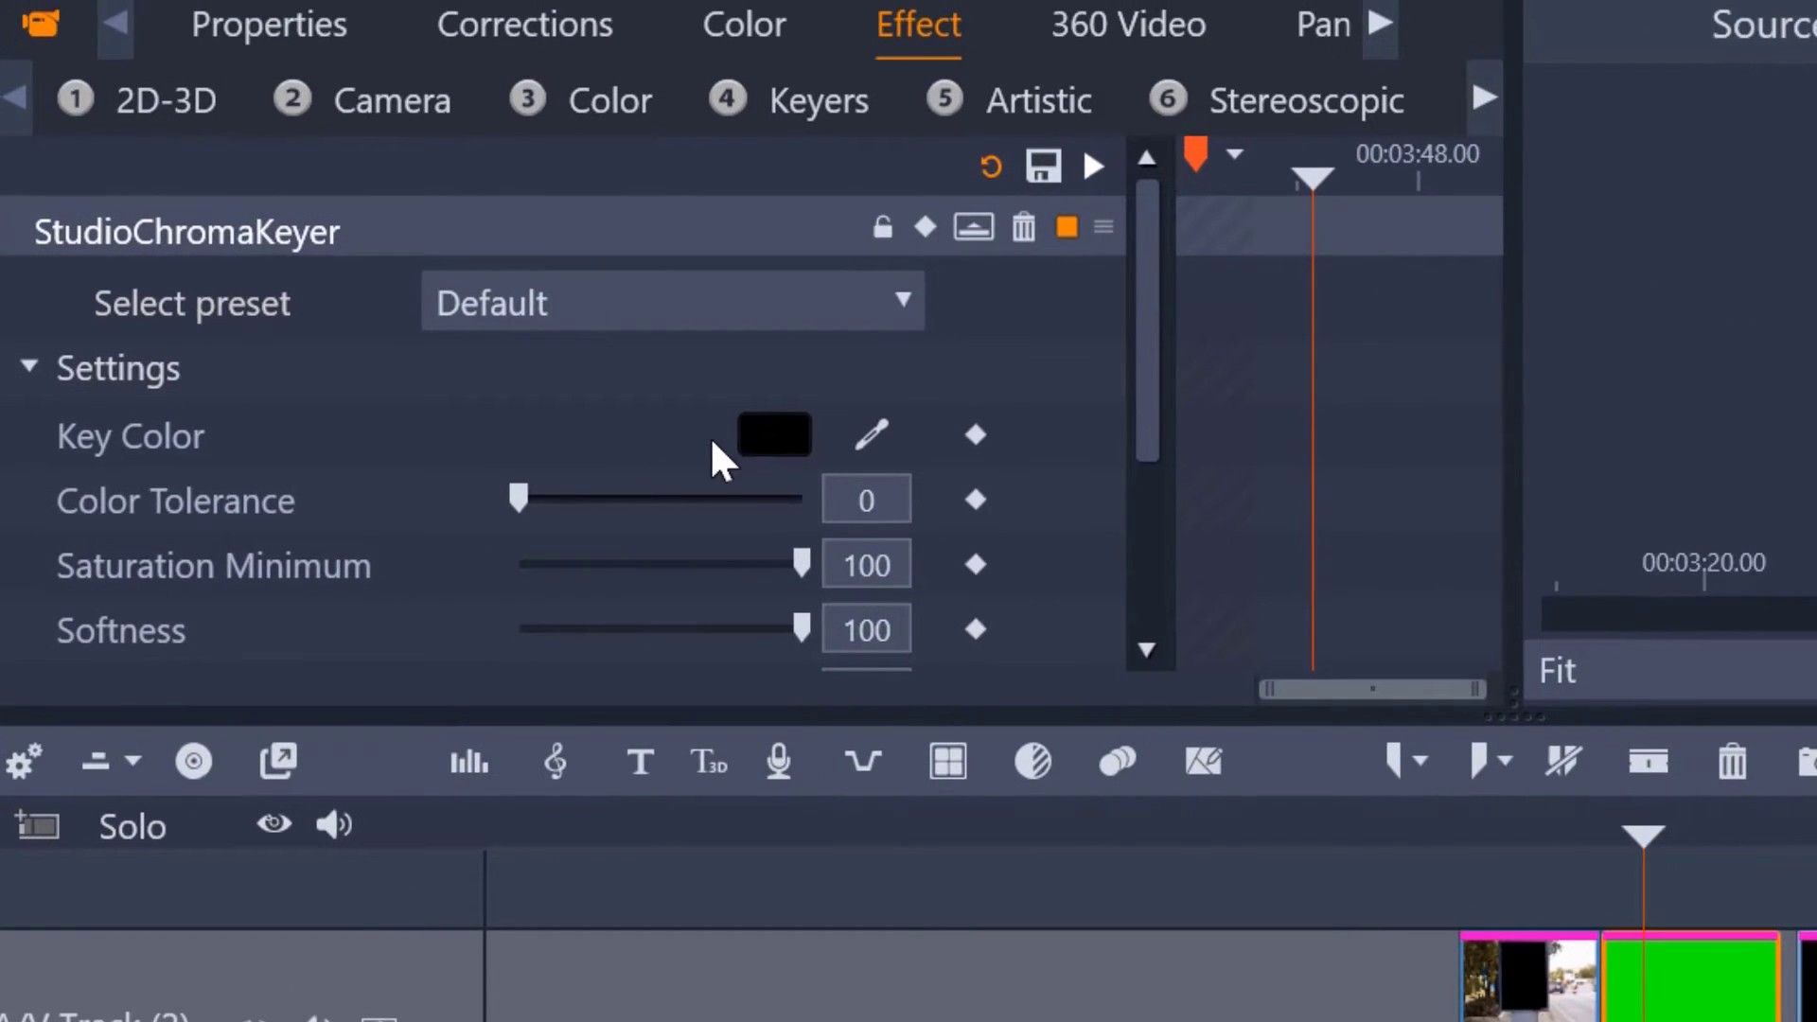
click(683, 310)
click(620, 426)
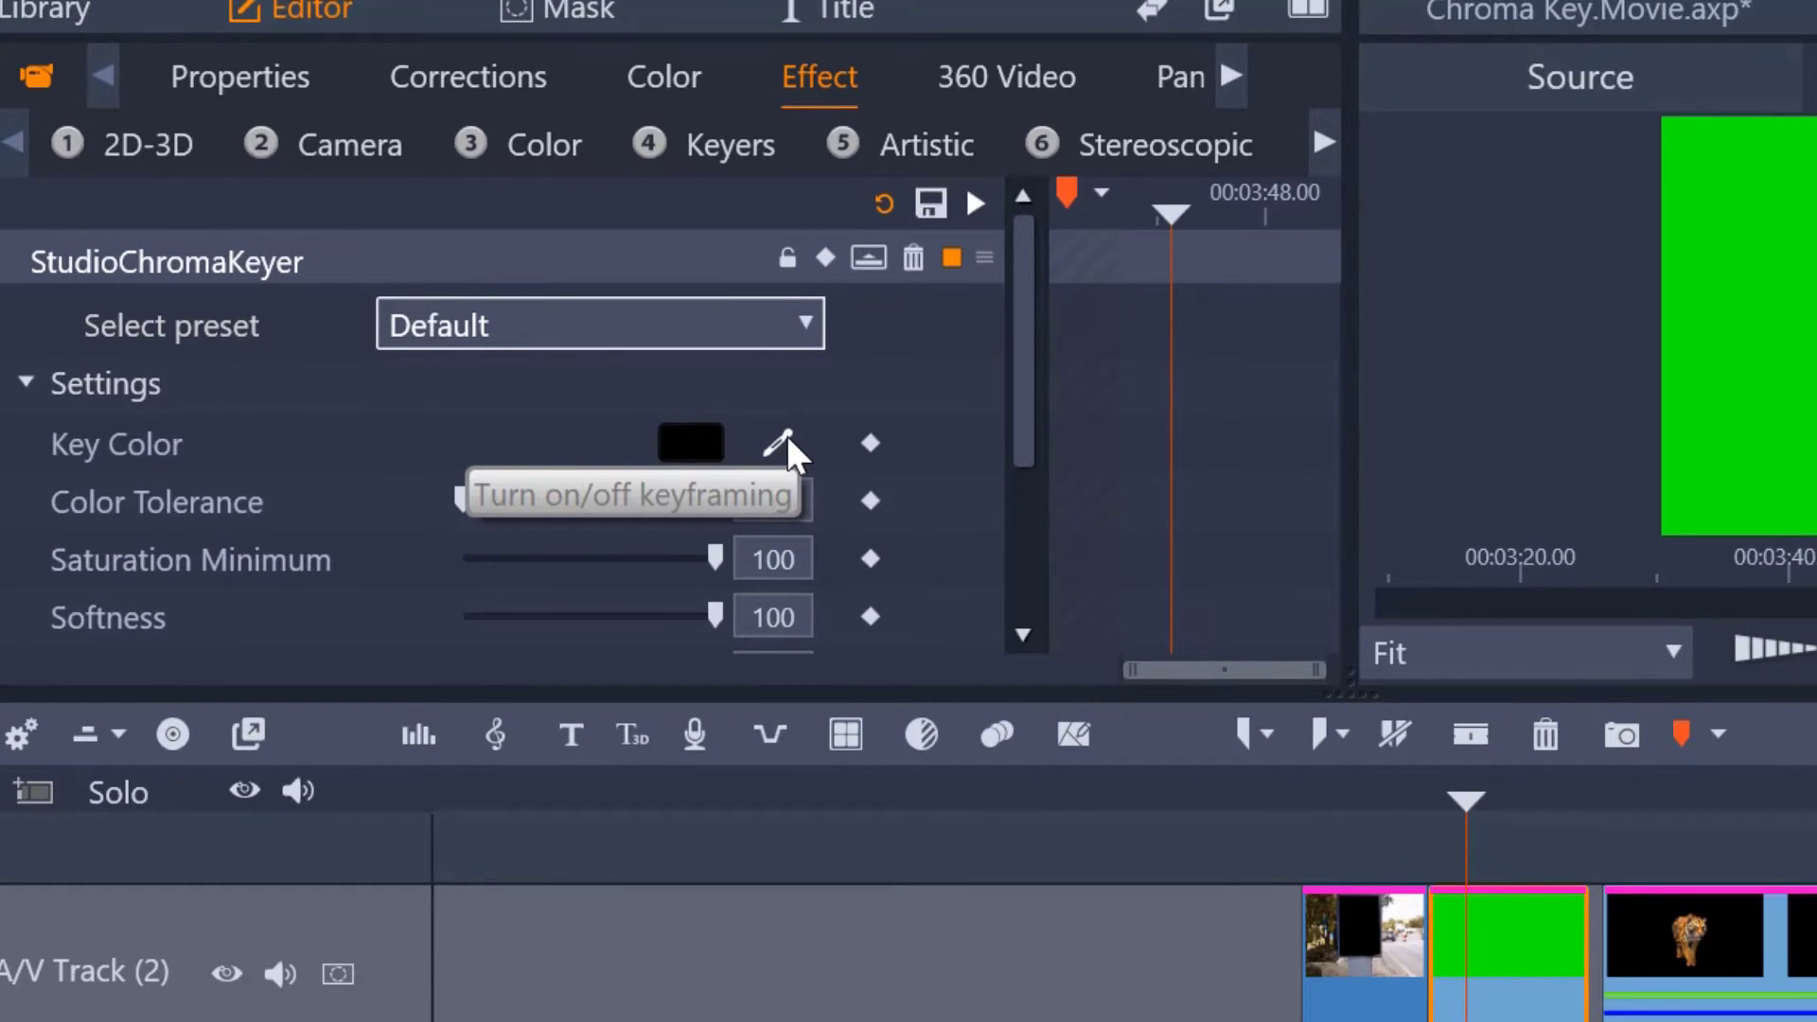
- Sample the green backdrop as key colour and reapply the Default preset (tolerance 75, softness 40)
click(786, 436)
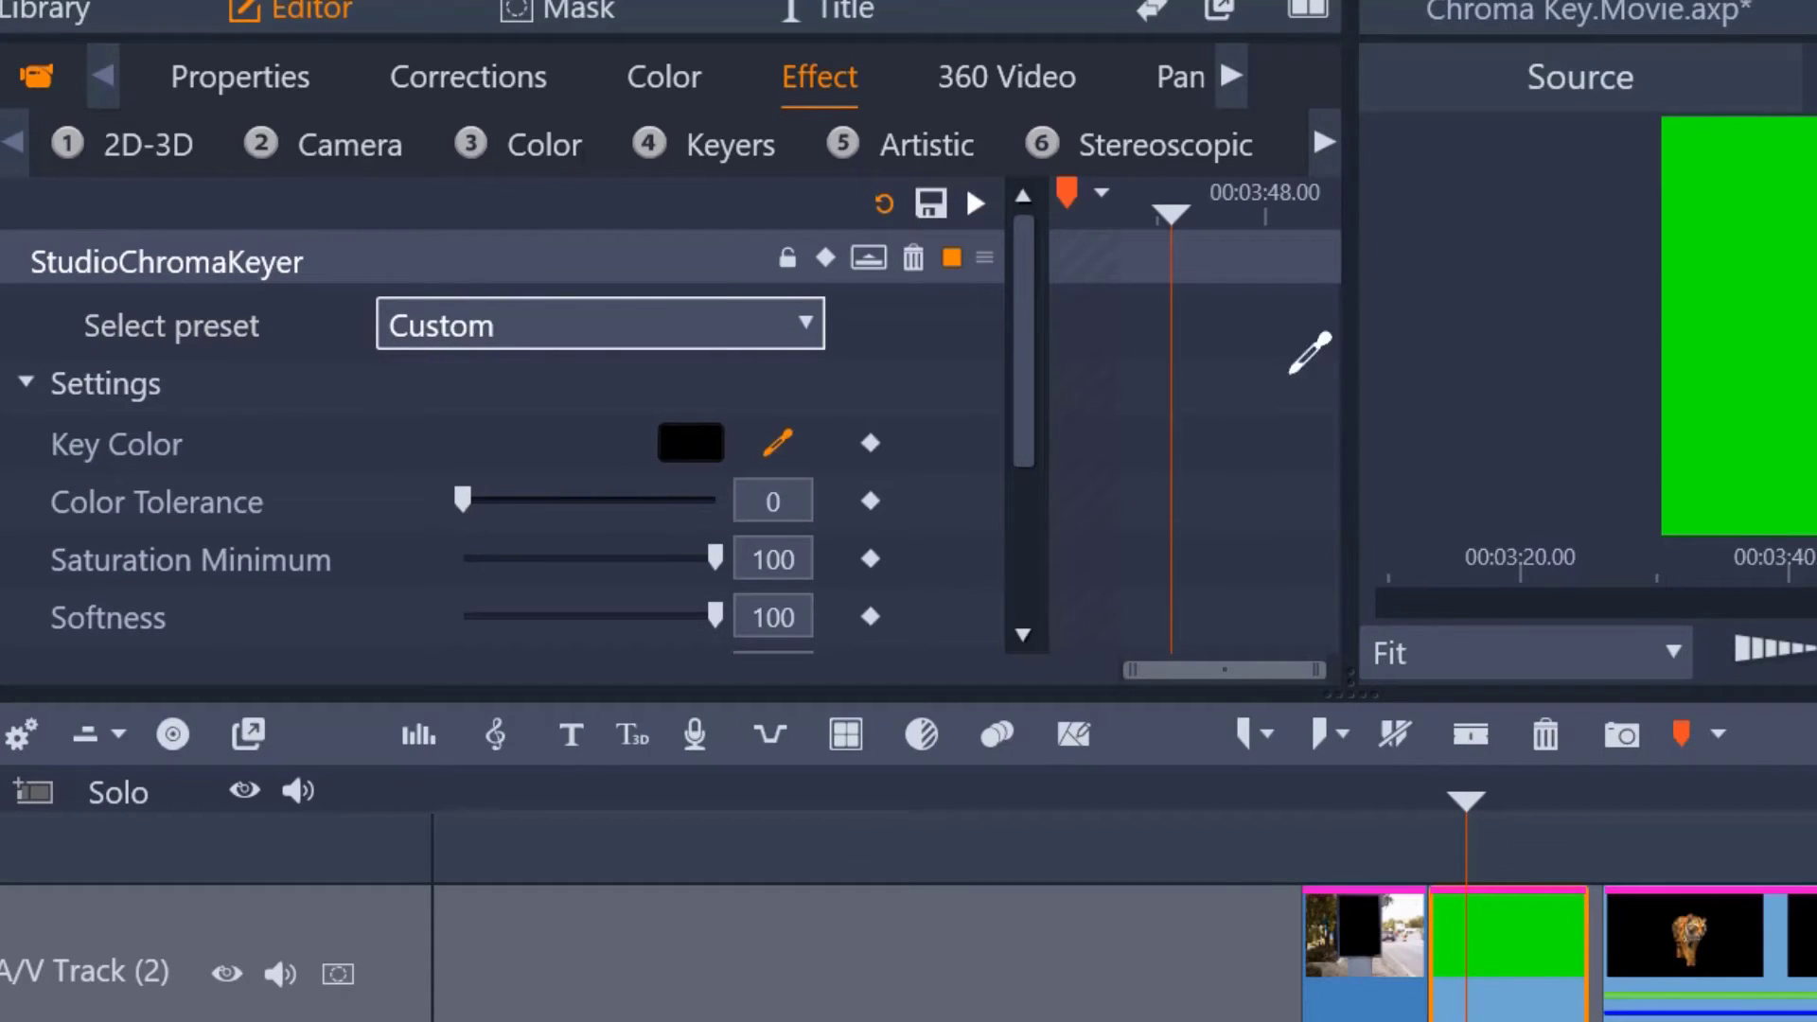
click(1742, 333)
click(560, 312)
click(511, 393)
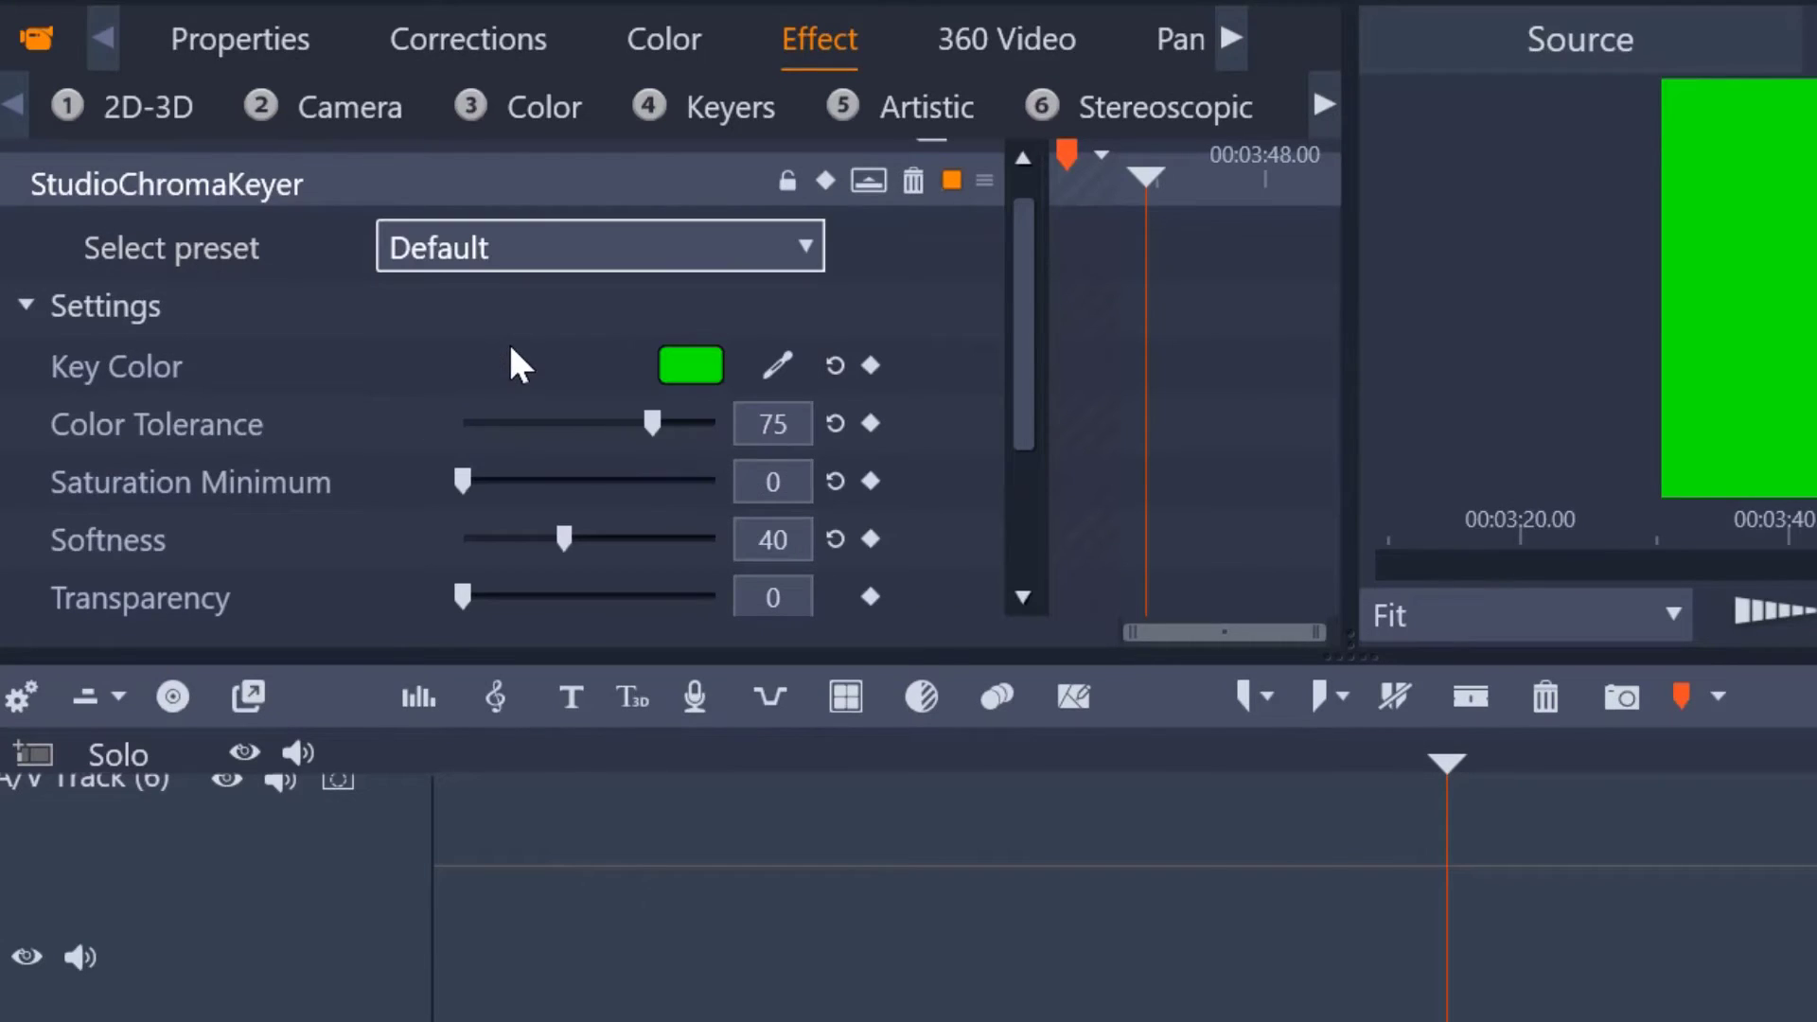
click(1421, 765)
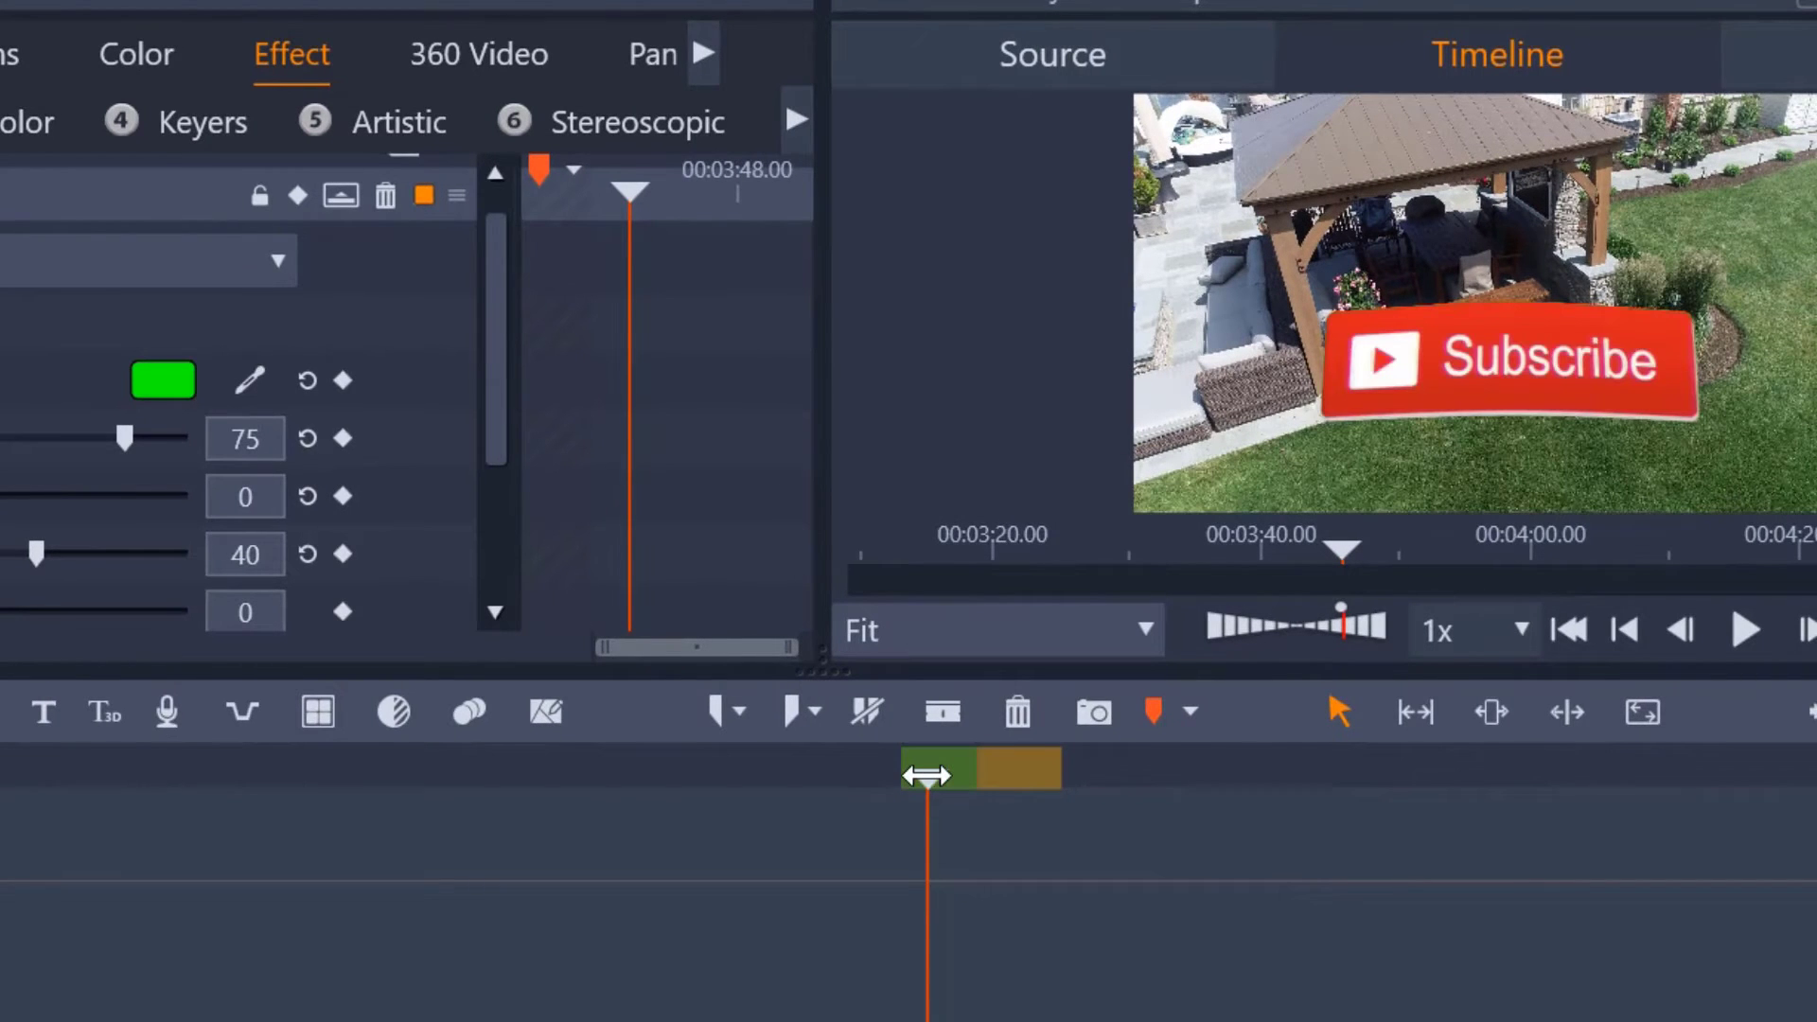
mouse_move(926, 777)
mouse_down()
mouse_move(942, 769)
mouse_move(918, 770)
mouse_up()
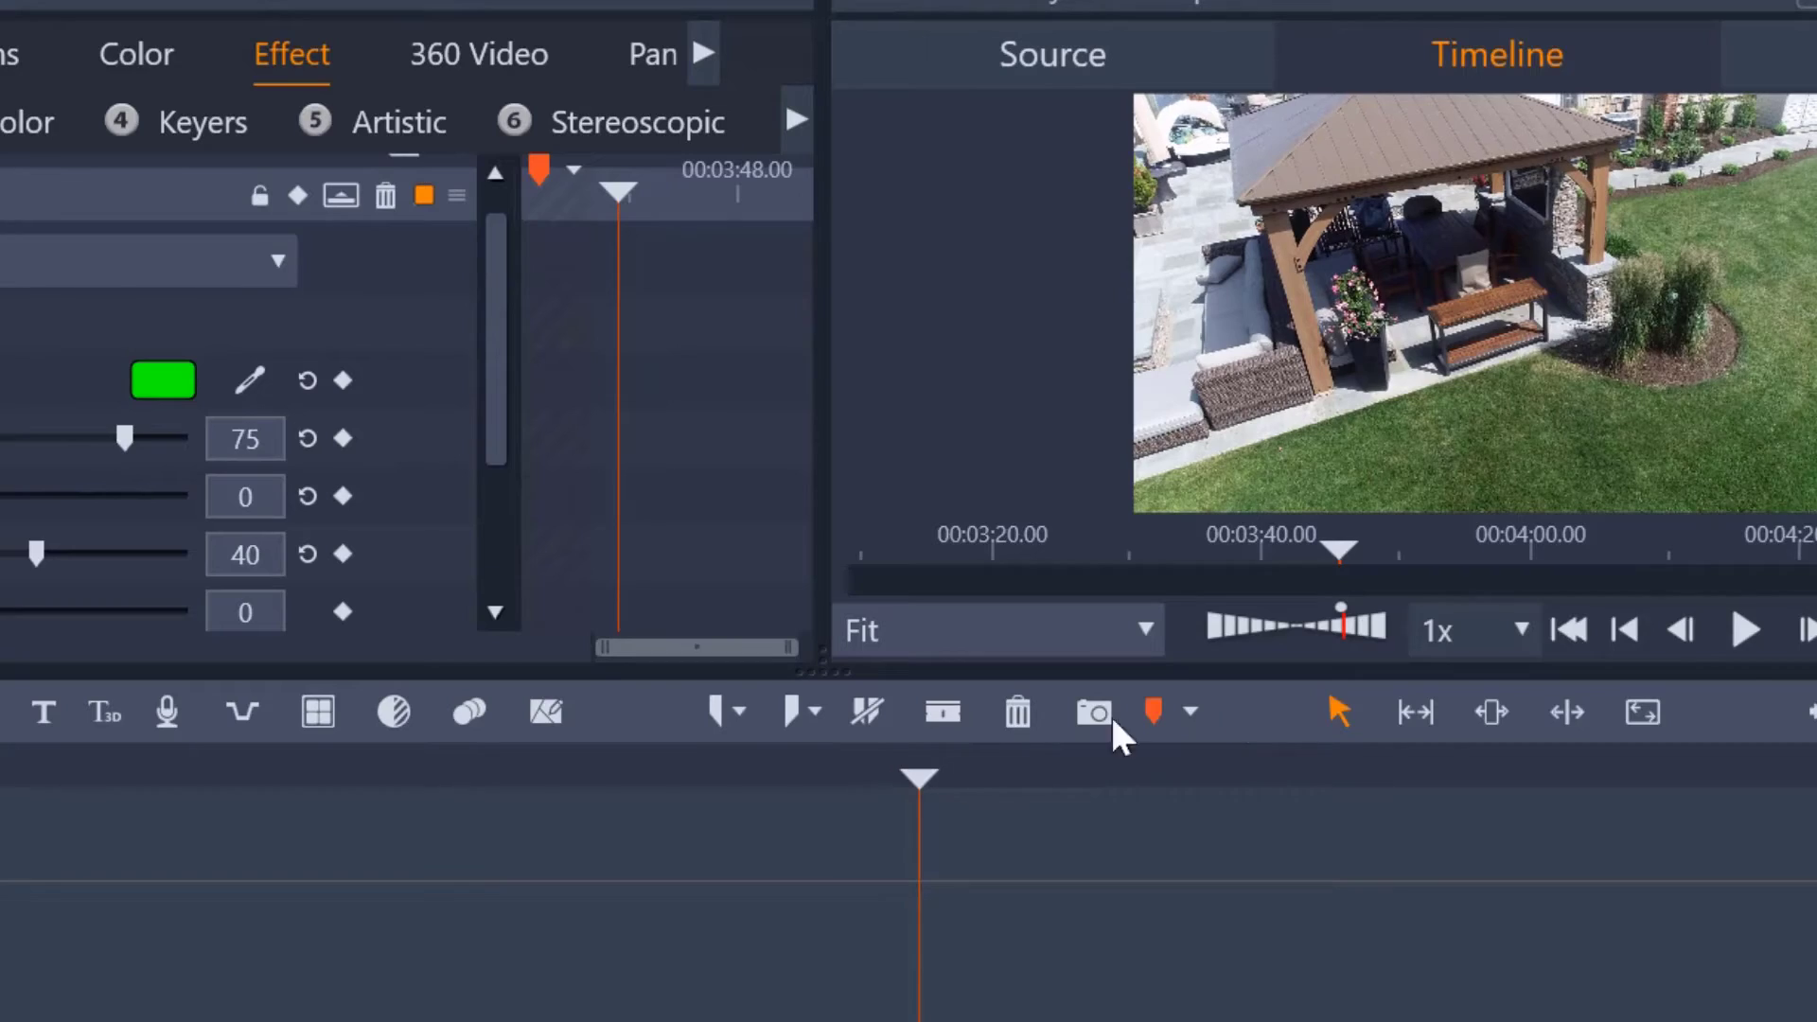
click(1740, 632)
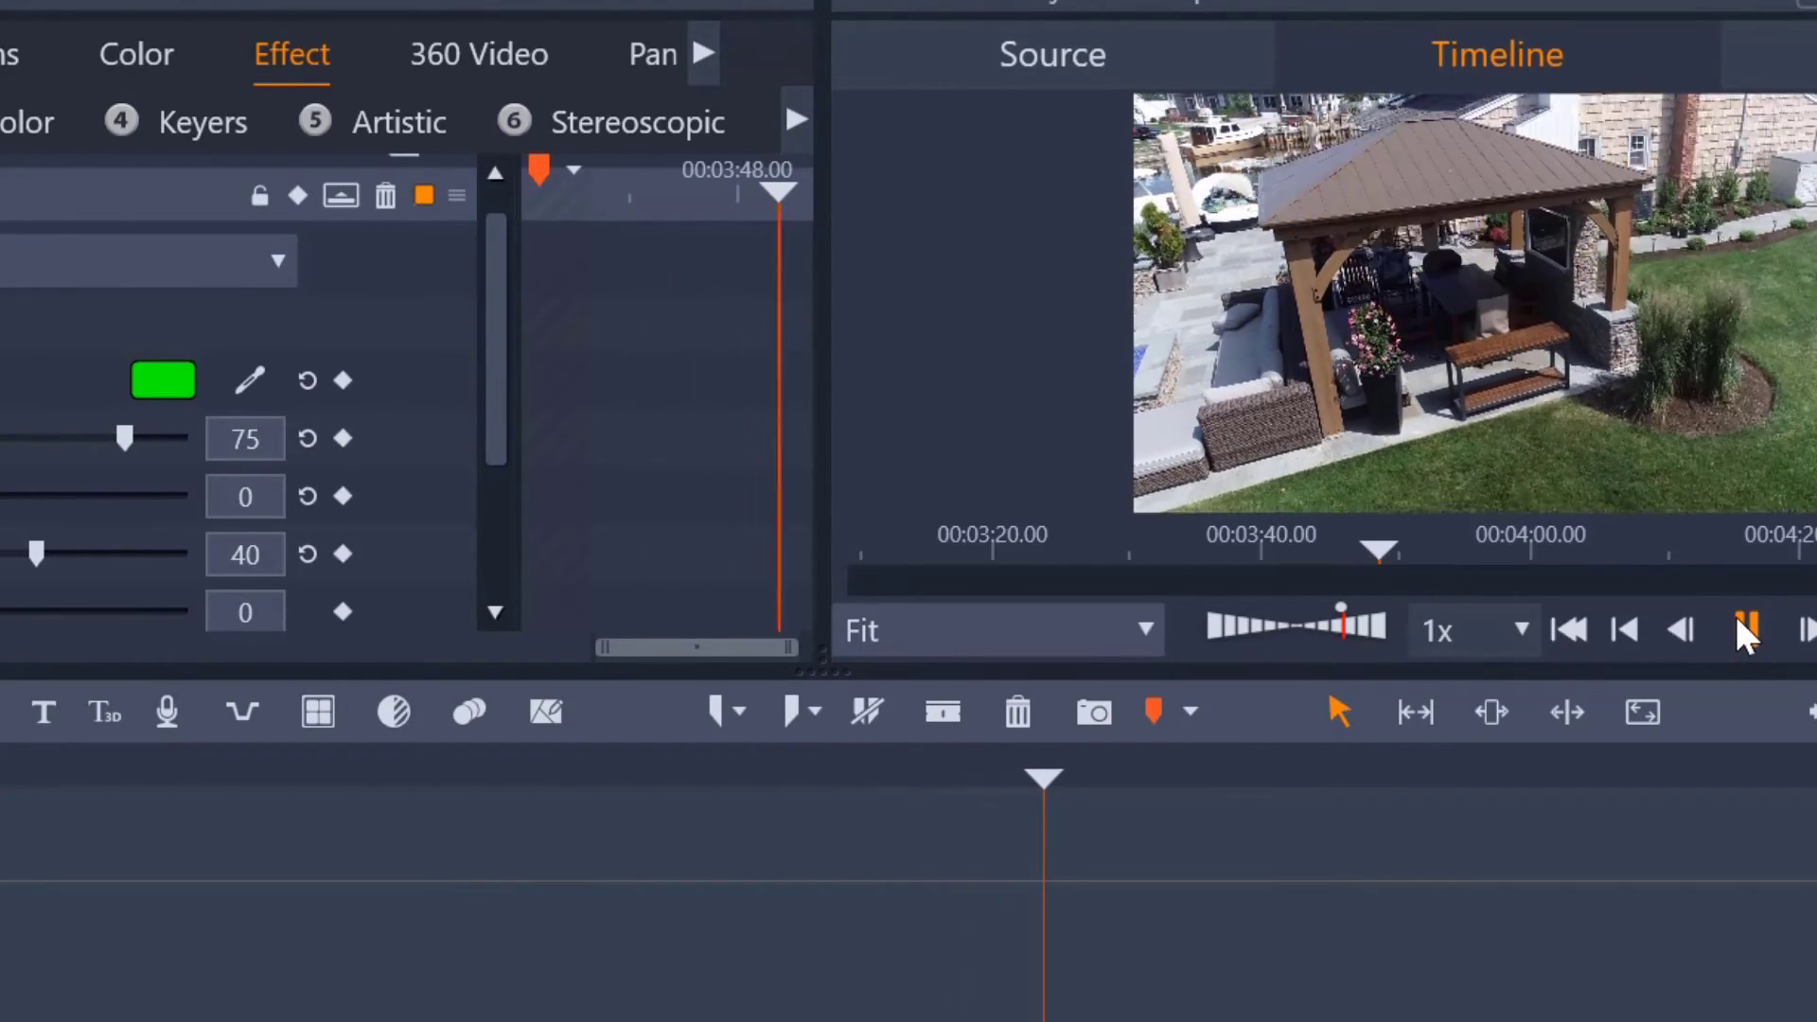
click(1740, 625)
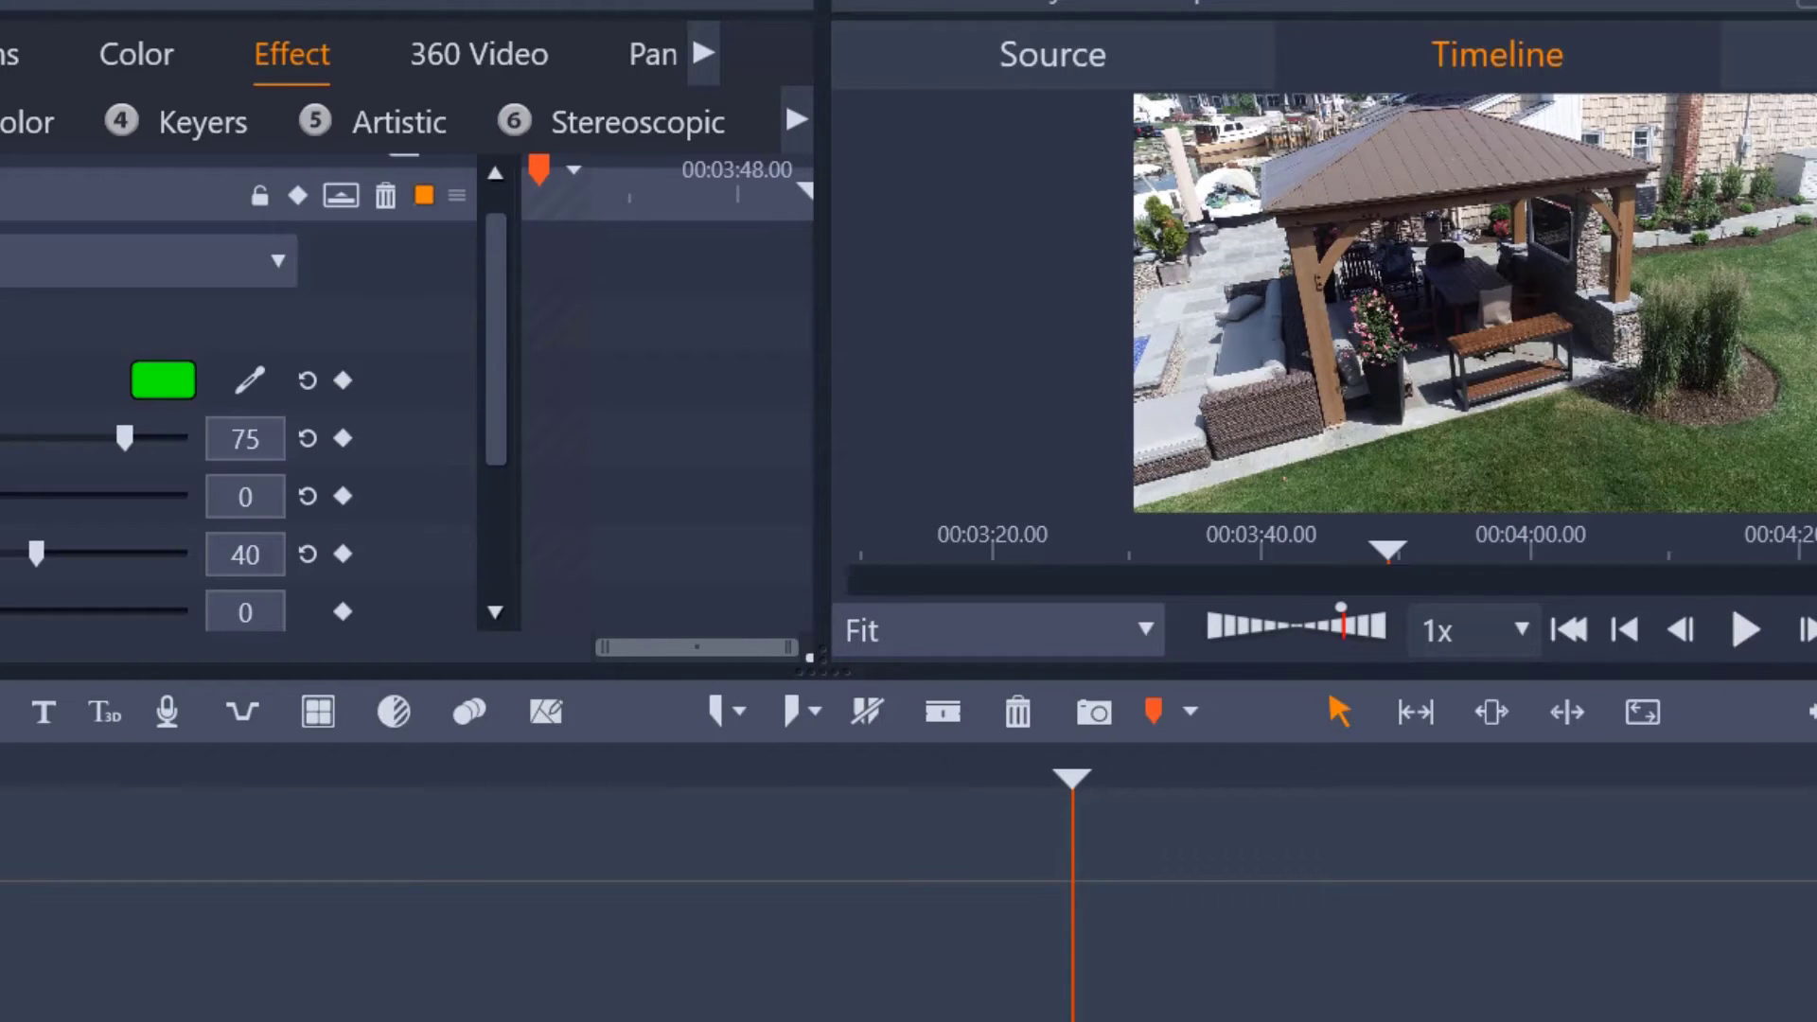
- Delete one StudioChromaKeyer effect from the tiger clip
scroll(909, 900, down, 5)
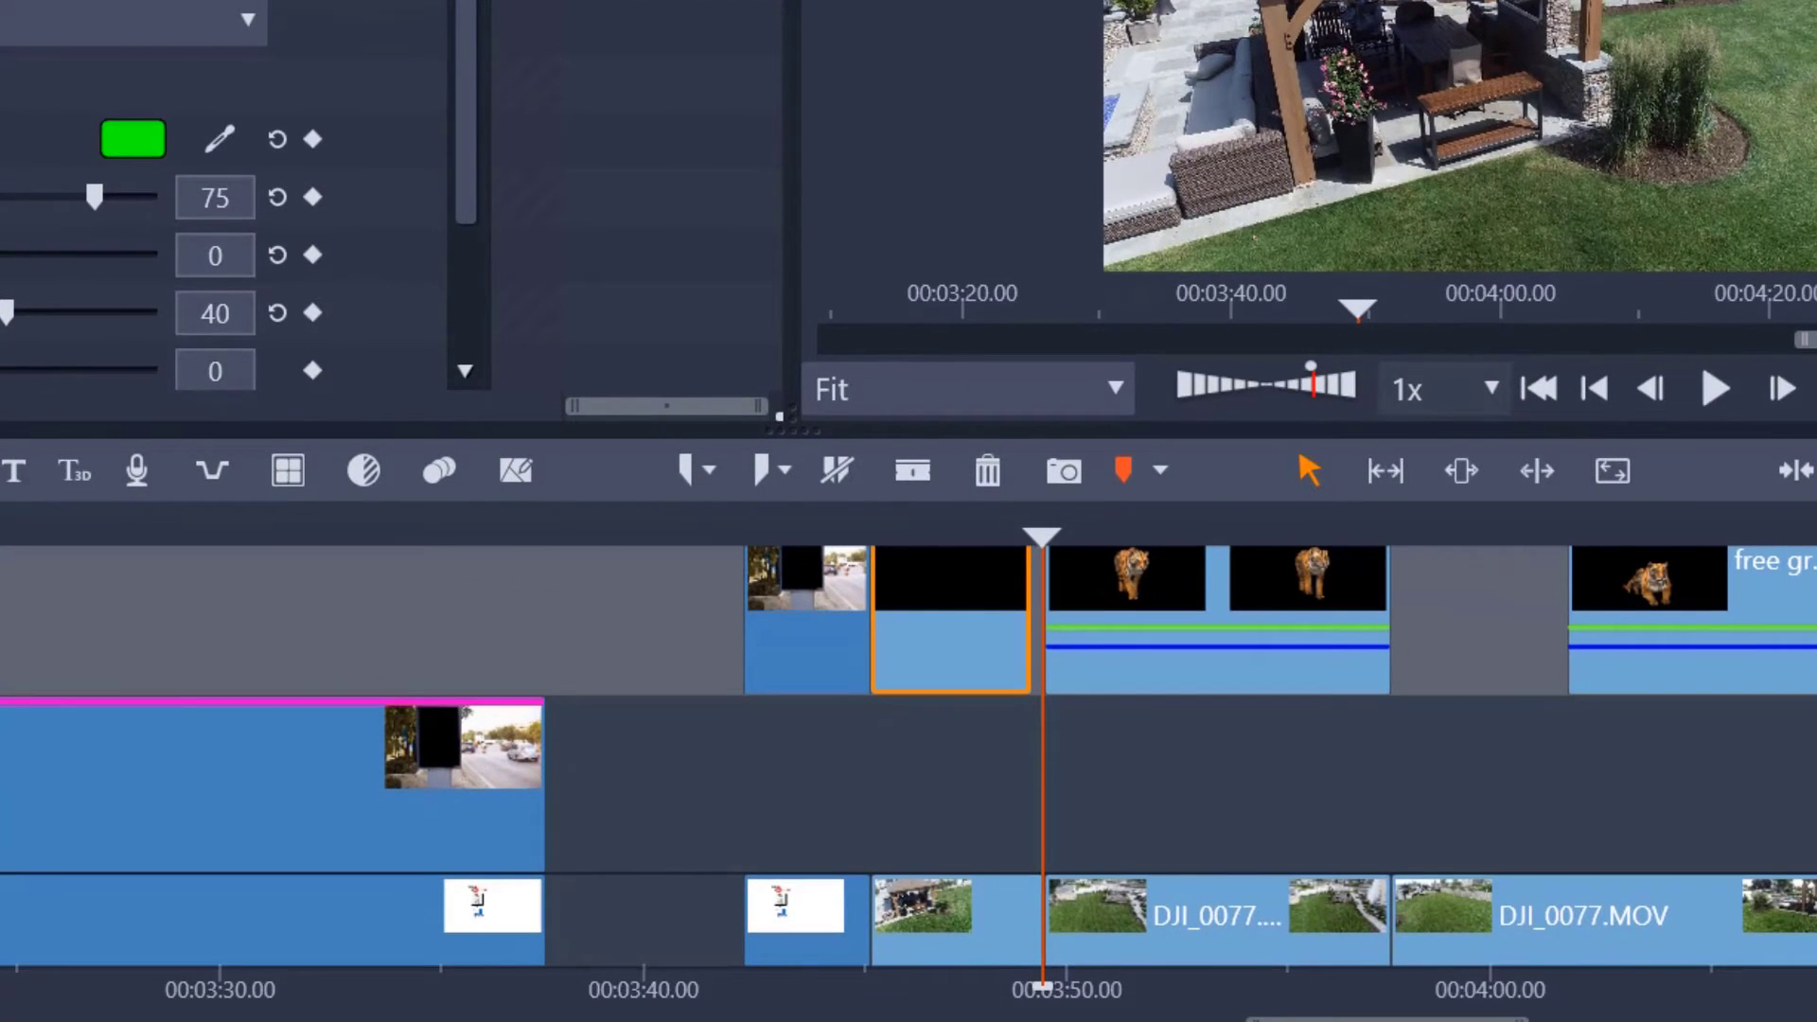
scroll(908, 757, up, 1)
right_click(1236, 725)
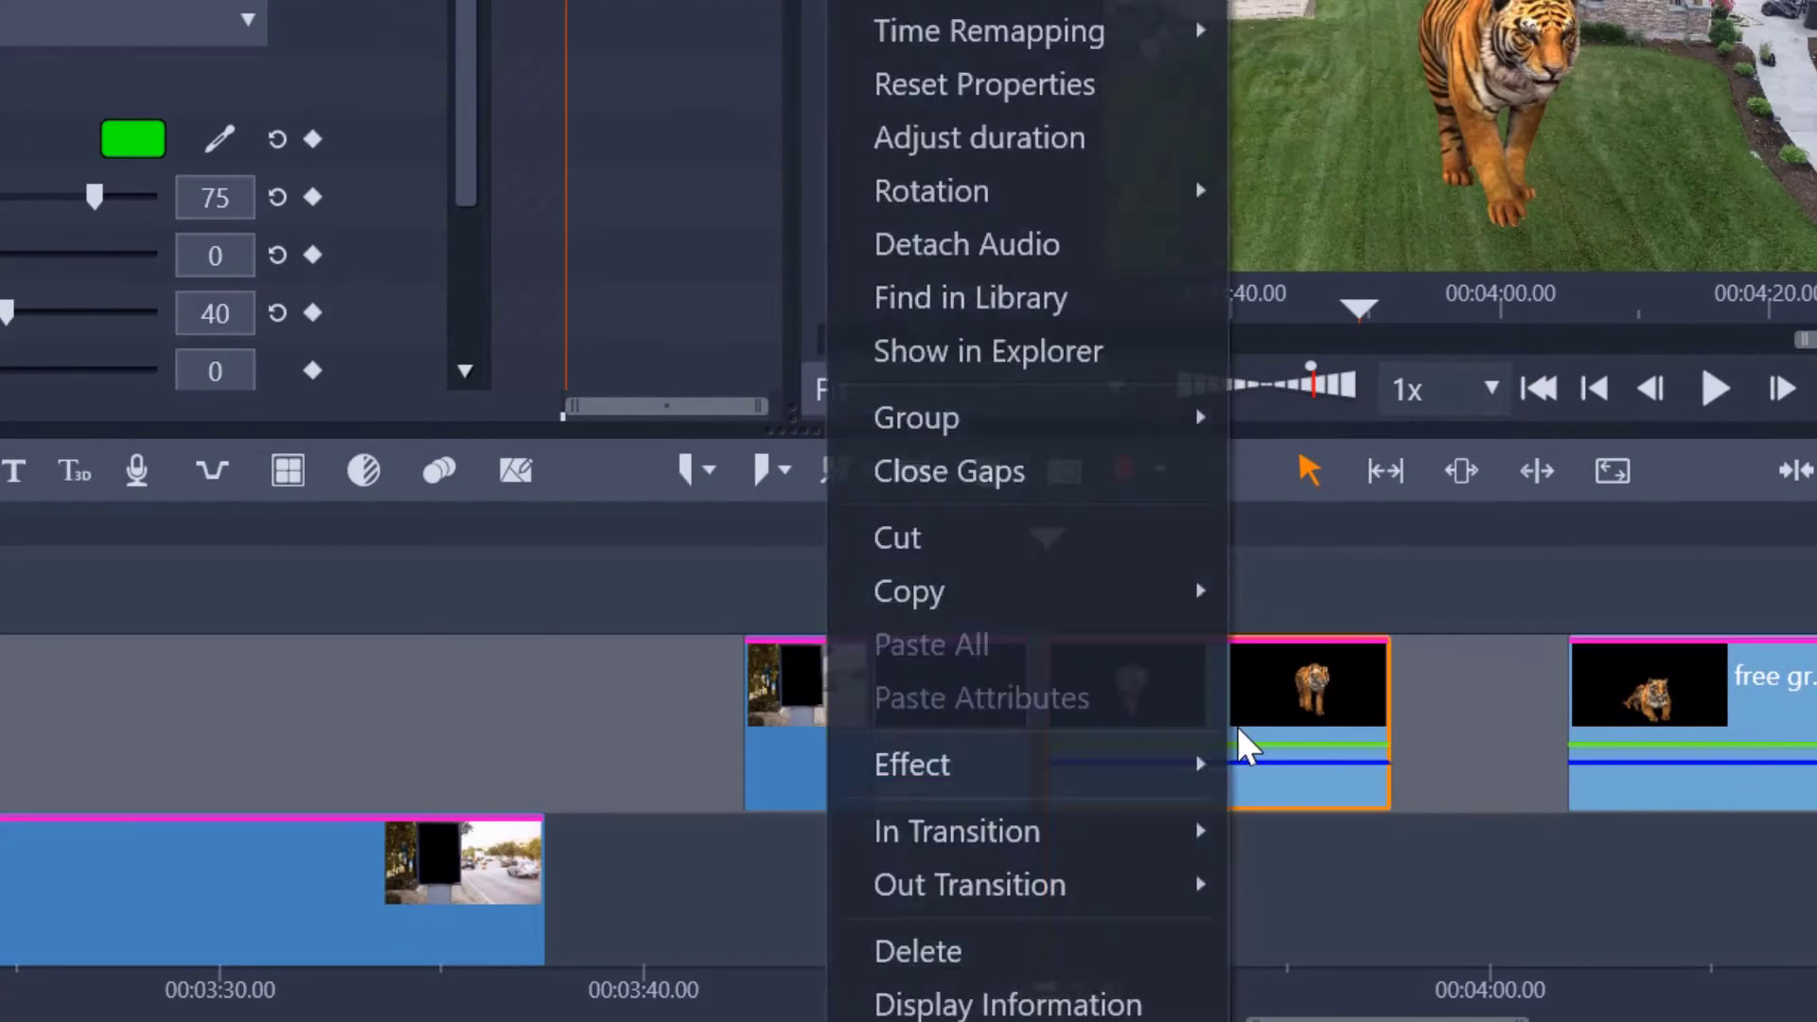
key(Escape)
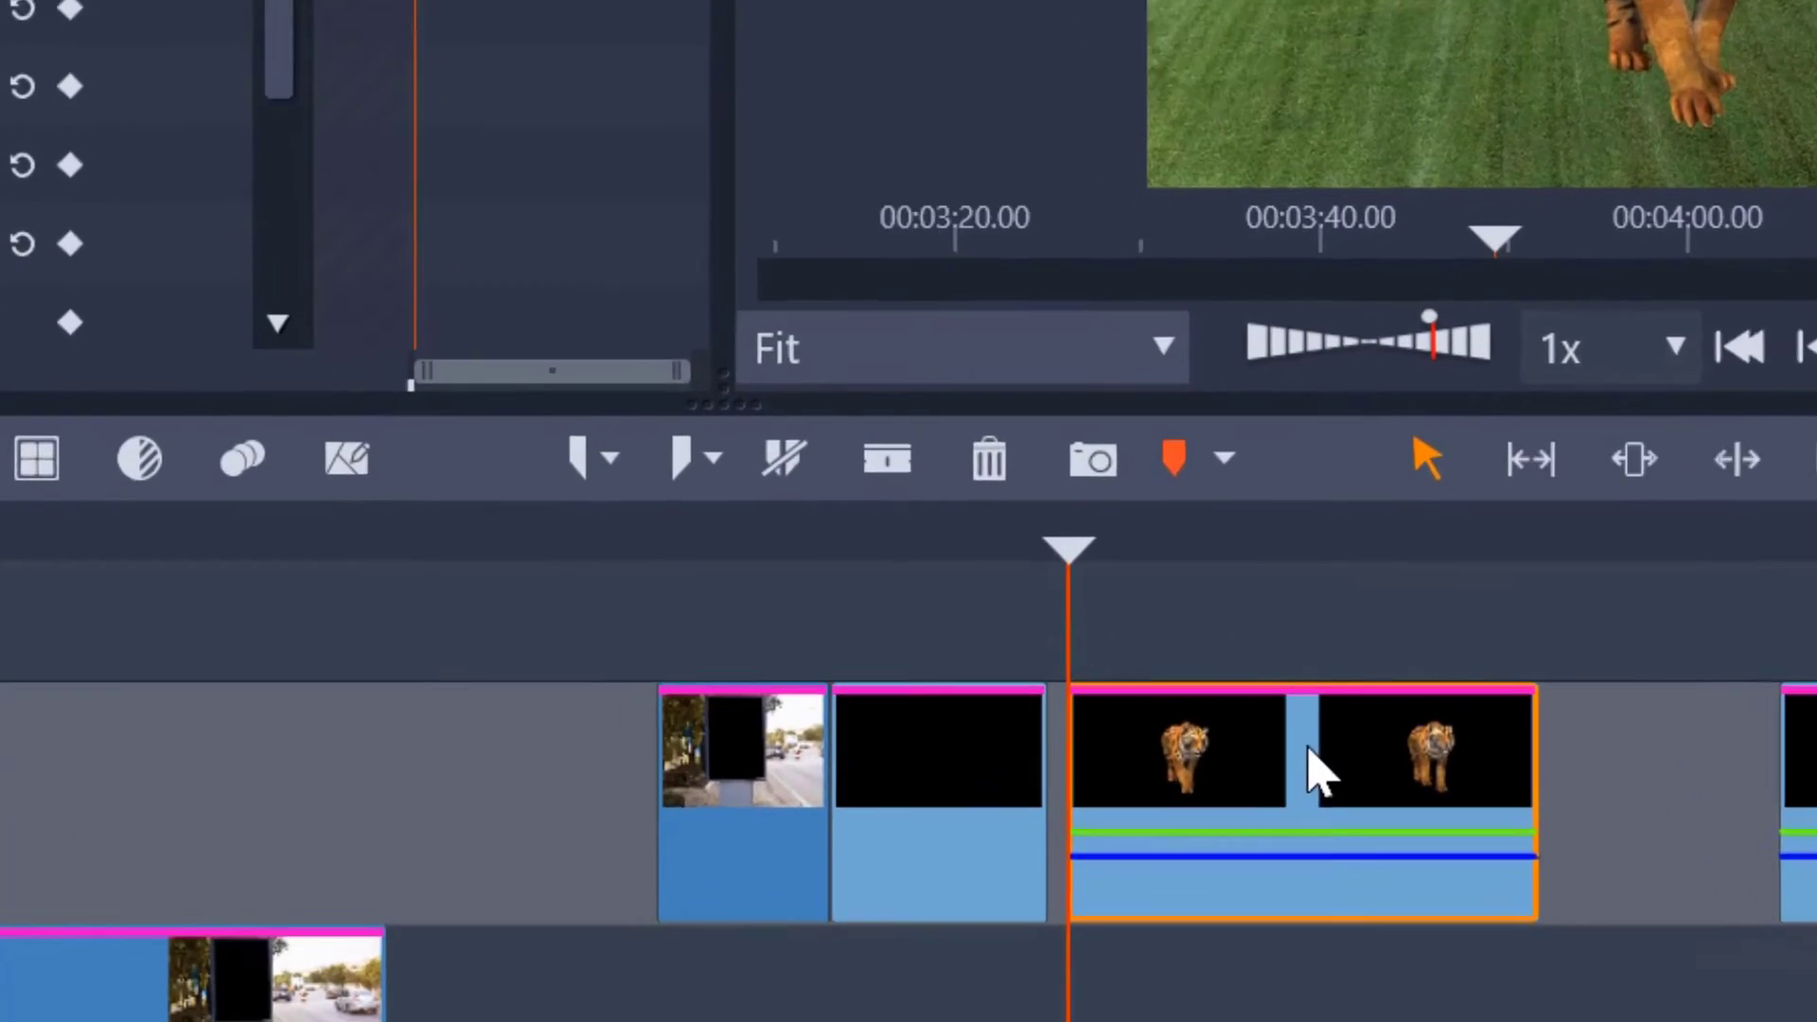
right_click(1208, 904)
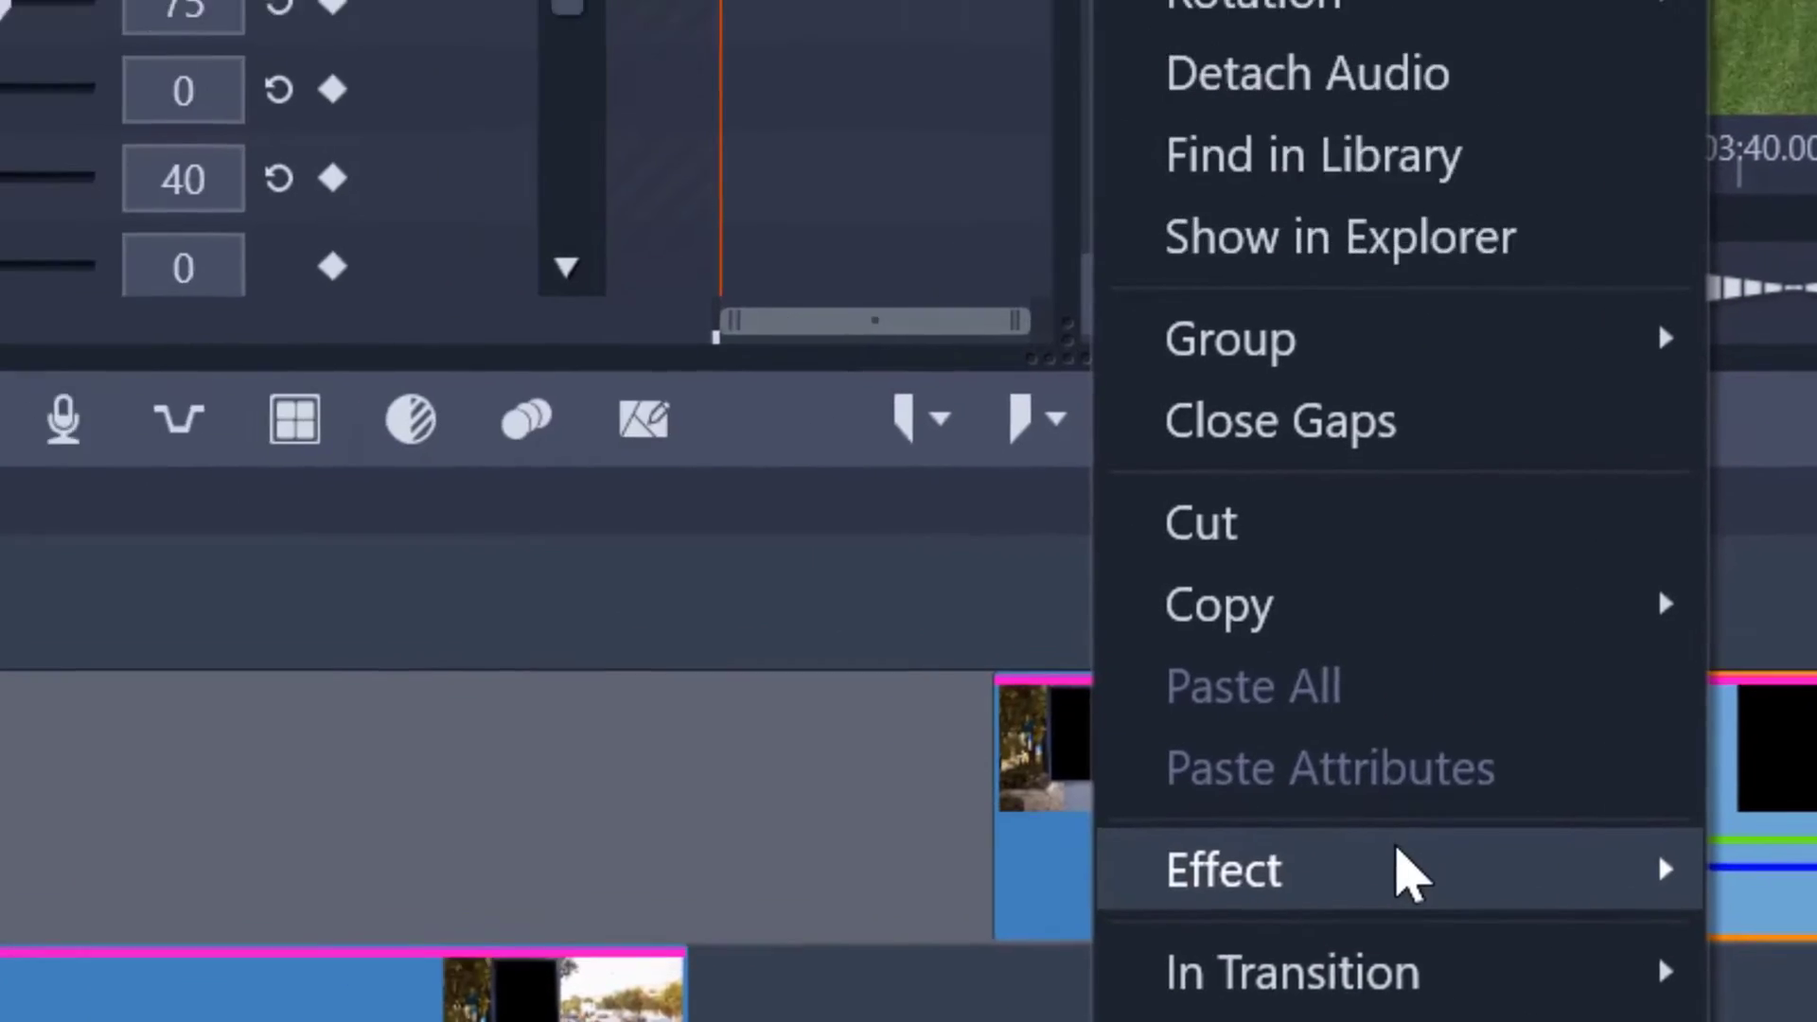
mouse_move(965, 799)
mouse_move(1010, 877)
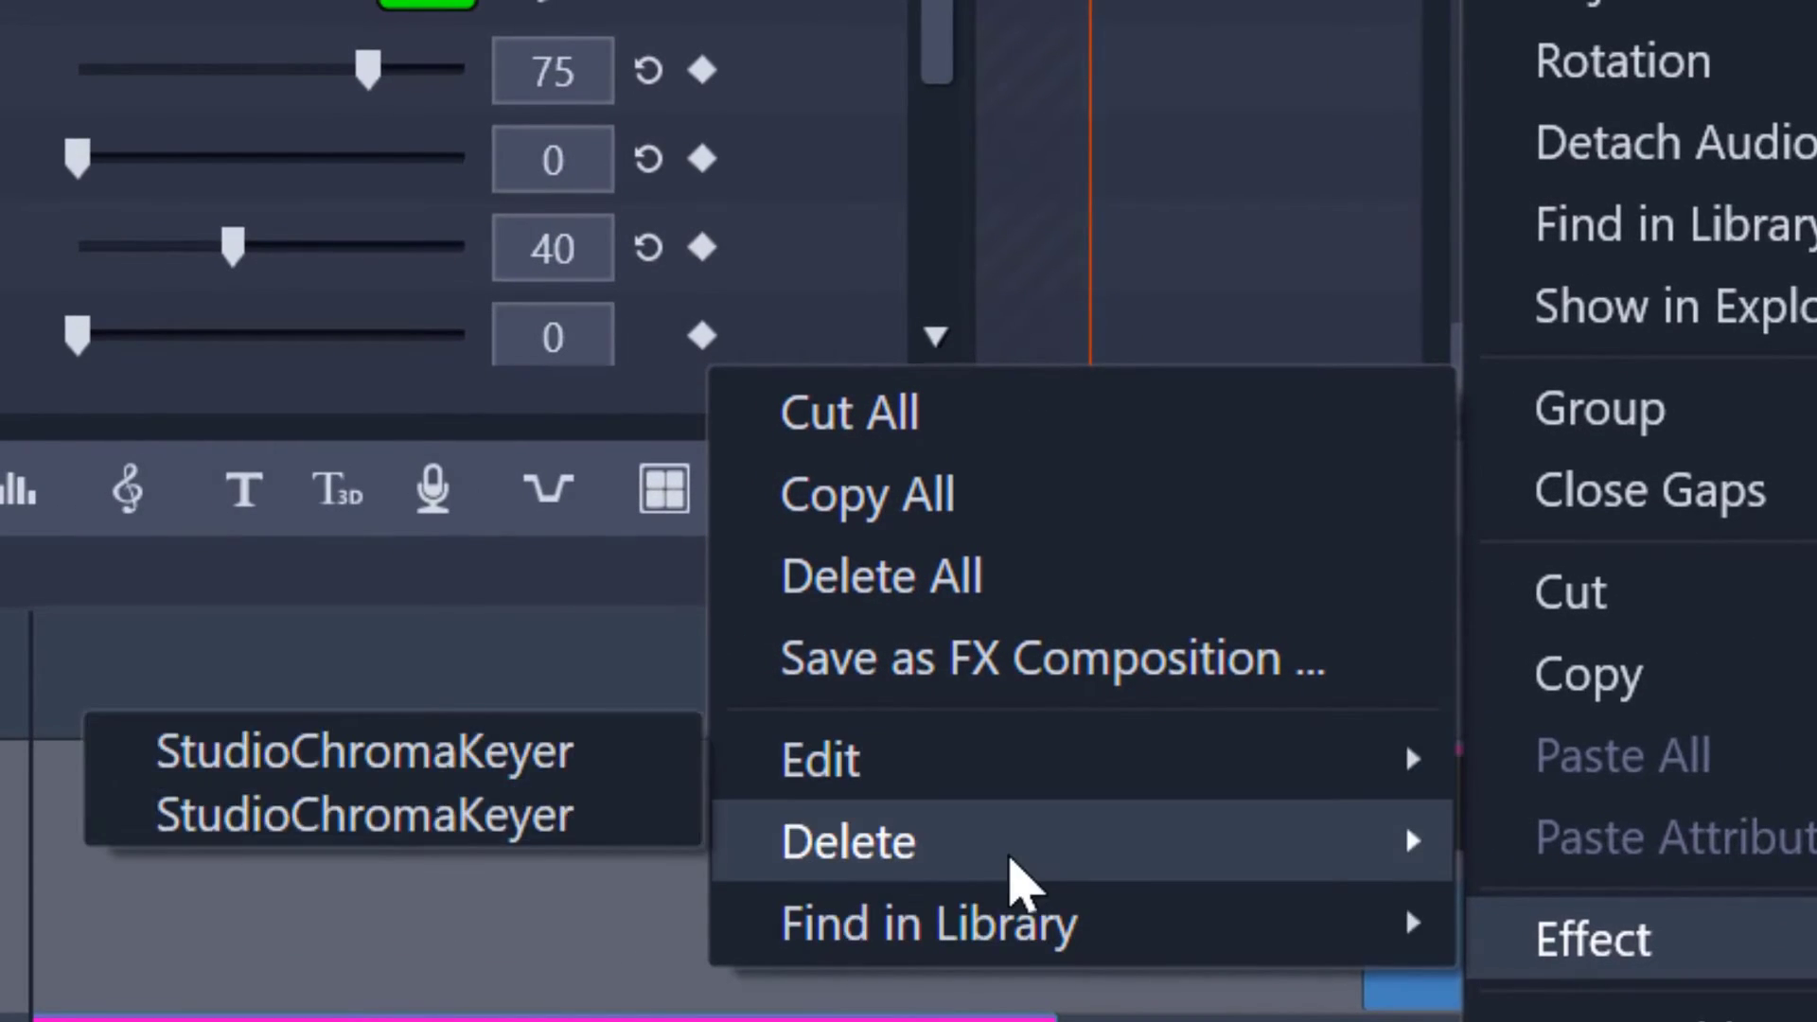
click(582, 904)
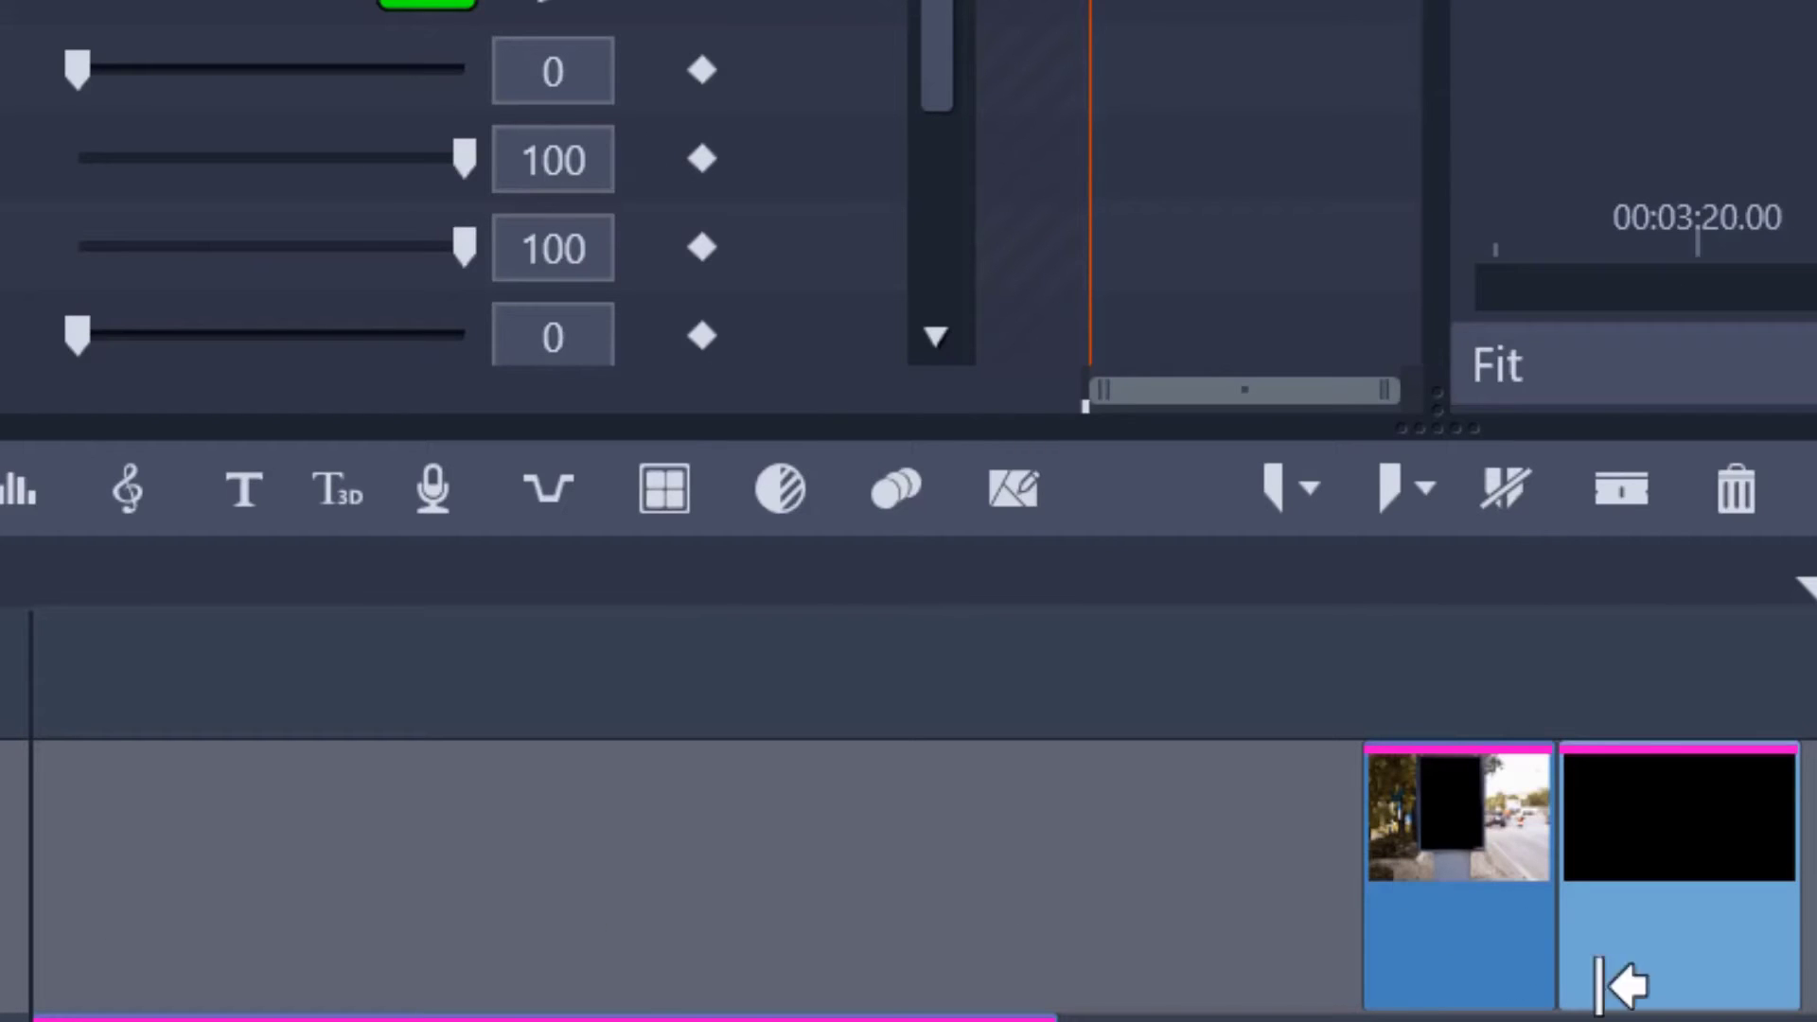
- Delete the remaining StudioChromaKeyer effect from the other tiger clip
right_click(1614, 982)
mouse_move(1622, 974)
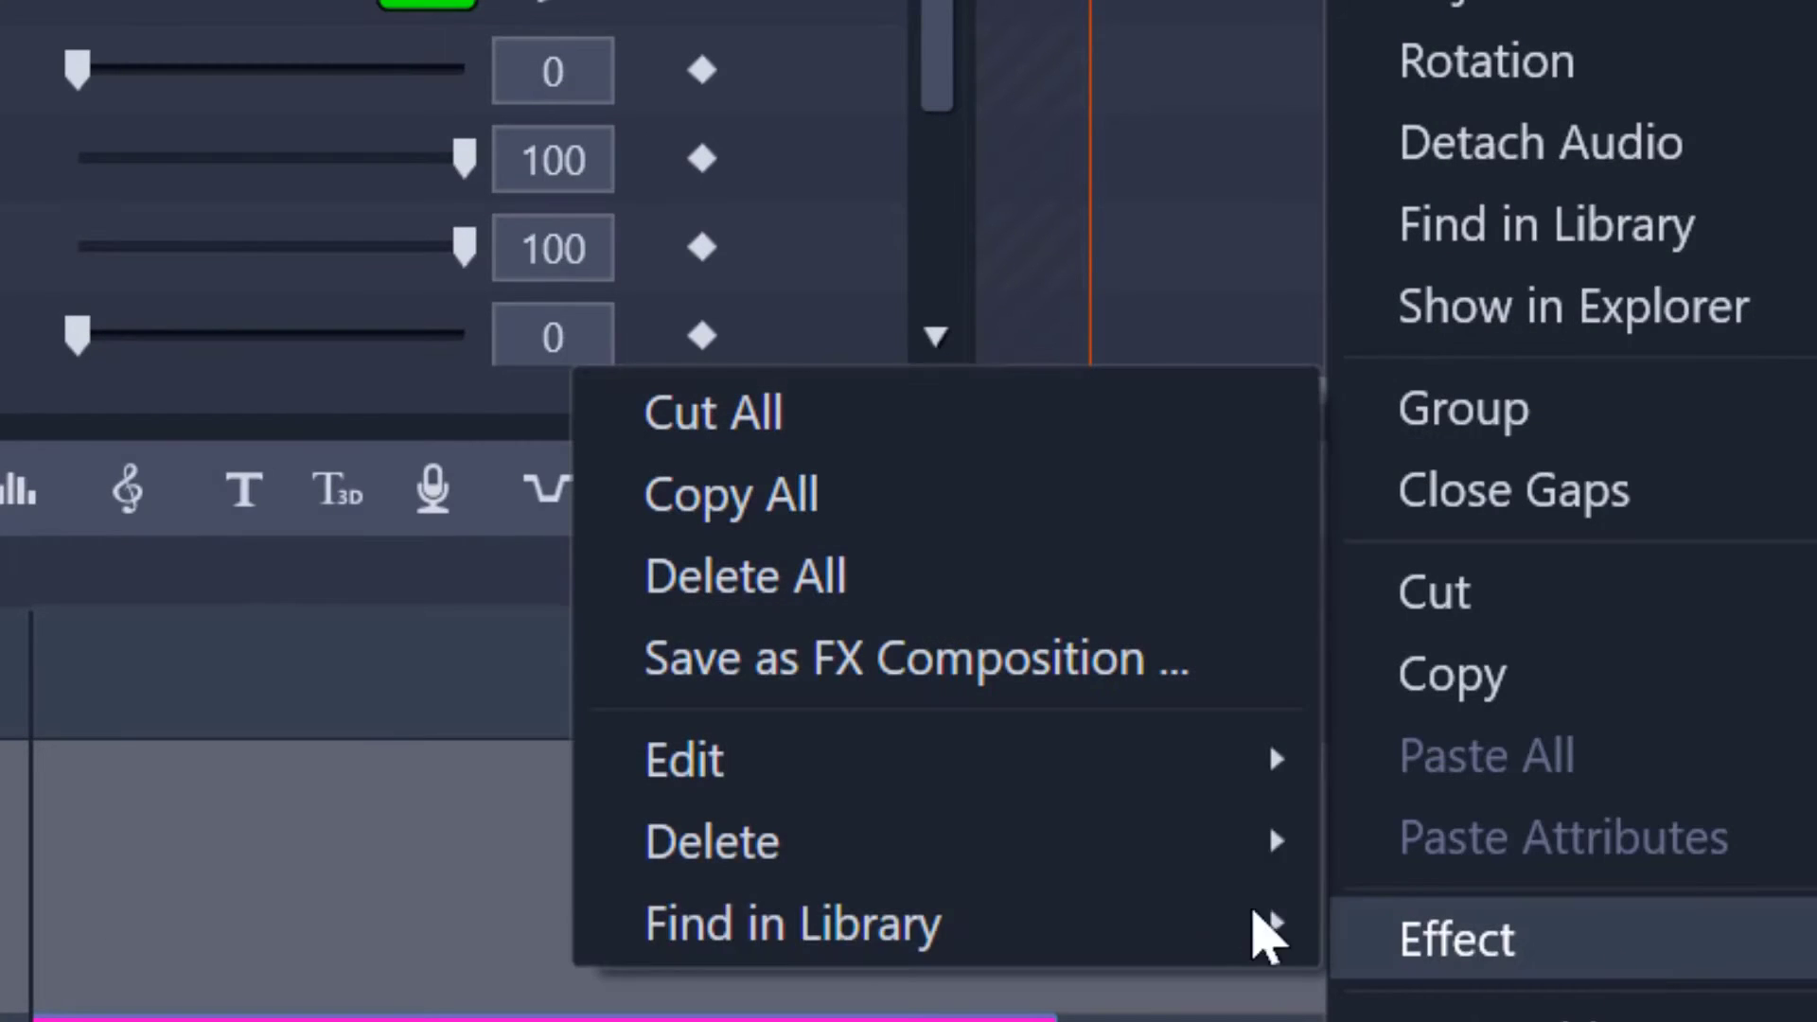
mouse_move(654, 837)
click(320, 834)
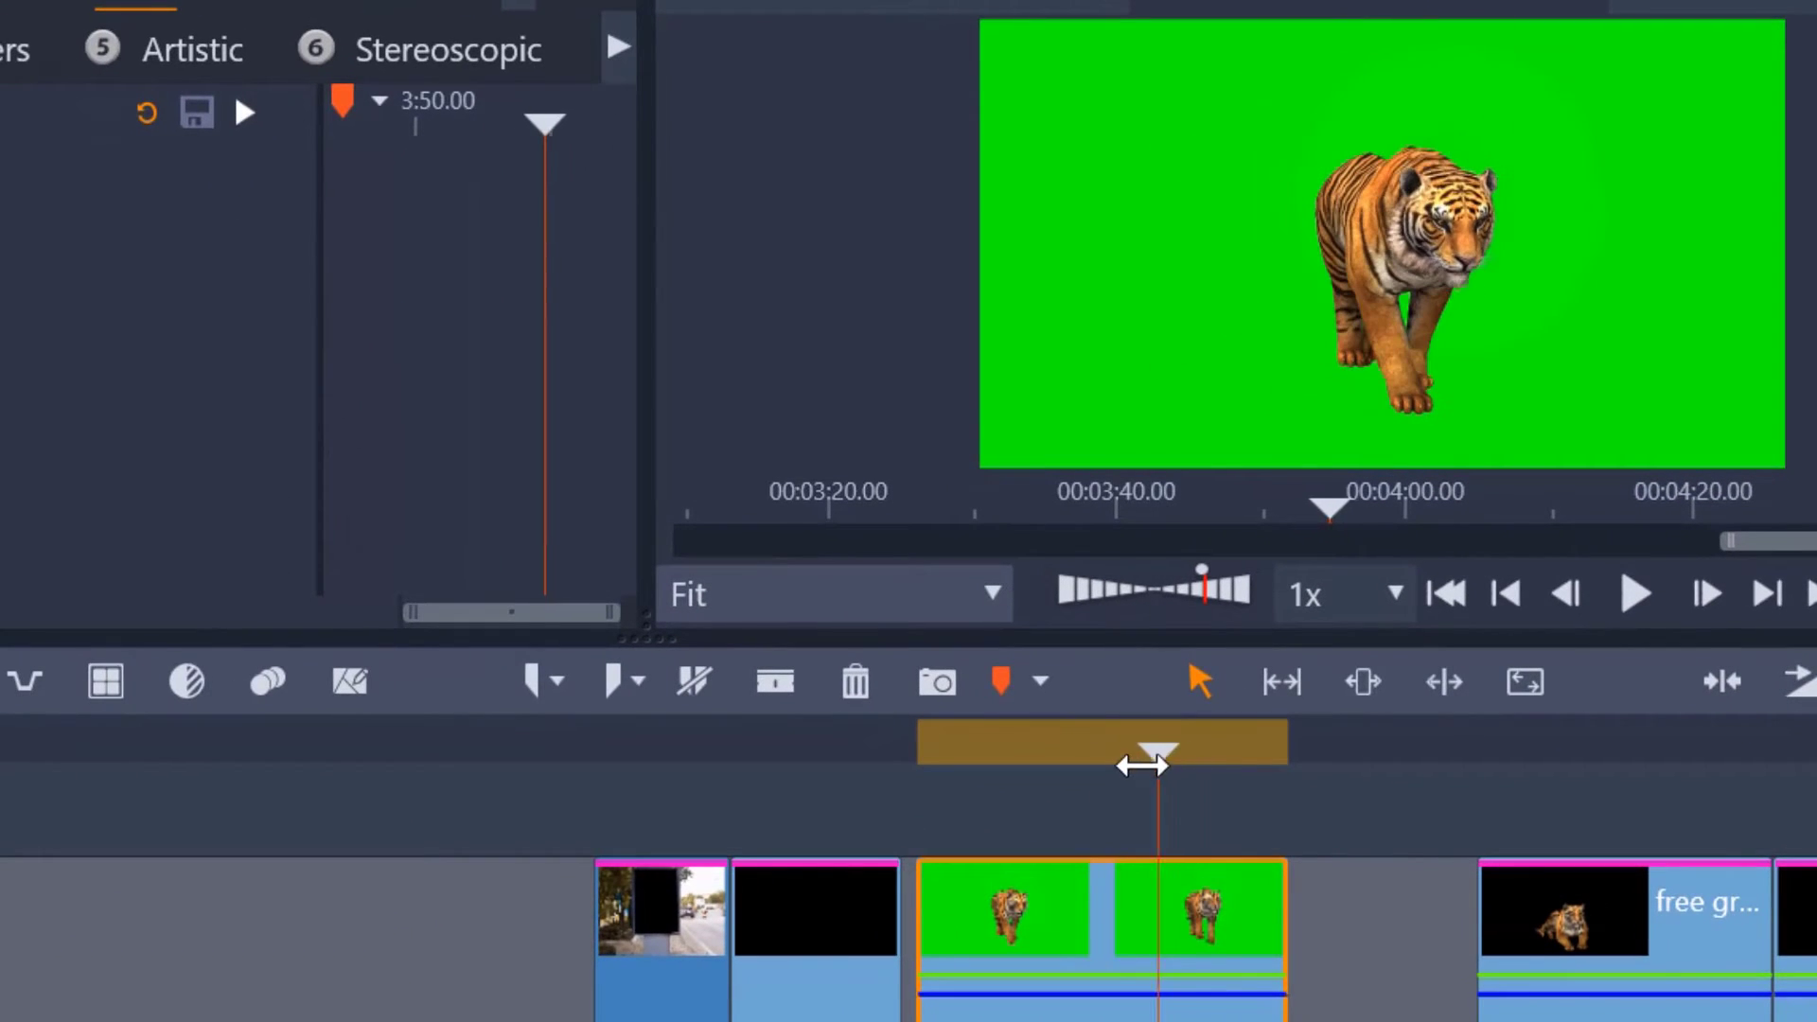
- Select the green tiger clip and drop StudioChromaKeyer from the Keyers library onto it
drag(1141, 765, 982, 766)
scroll(909, 899, down, 3)
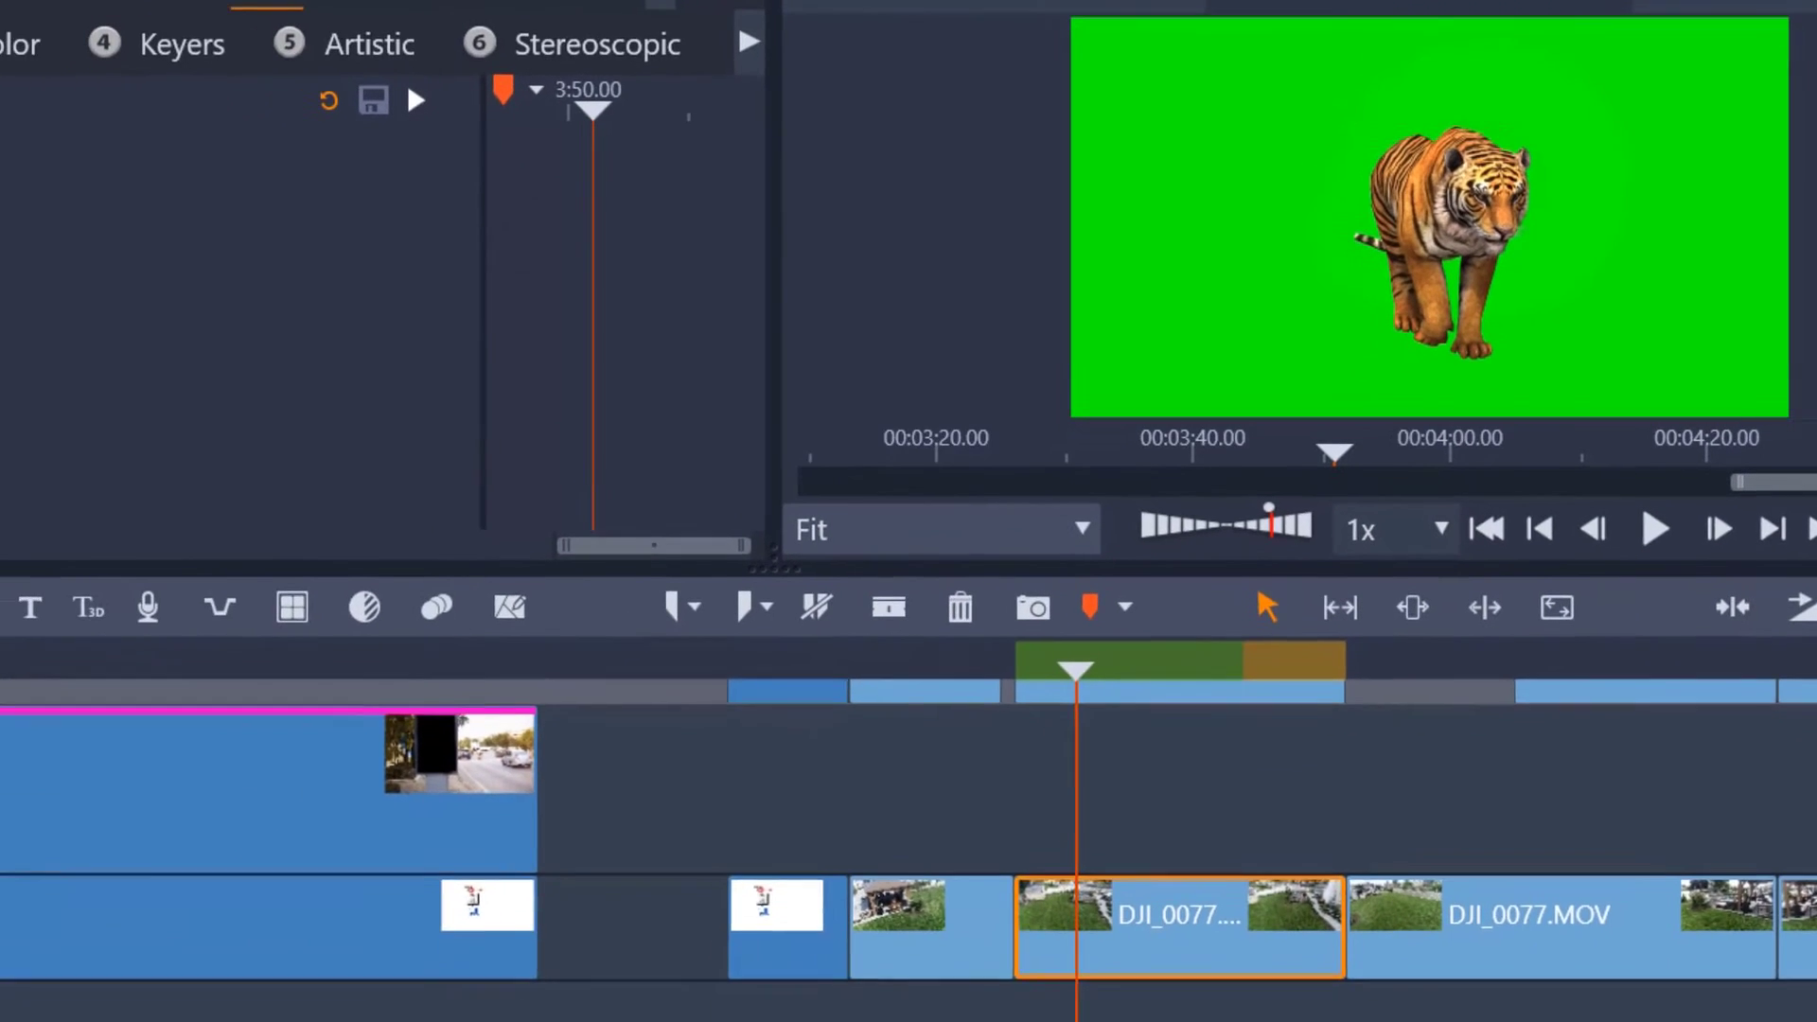
scroll(909, 852, up, 3)
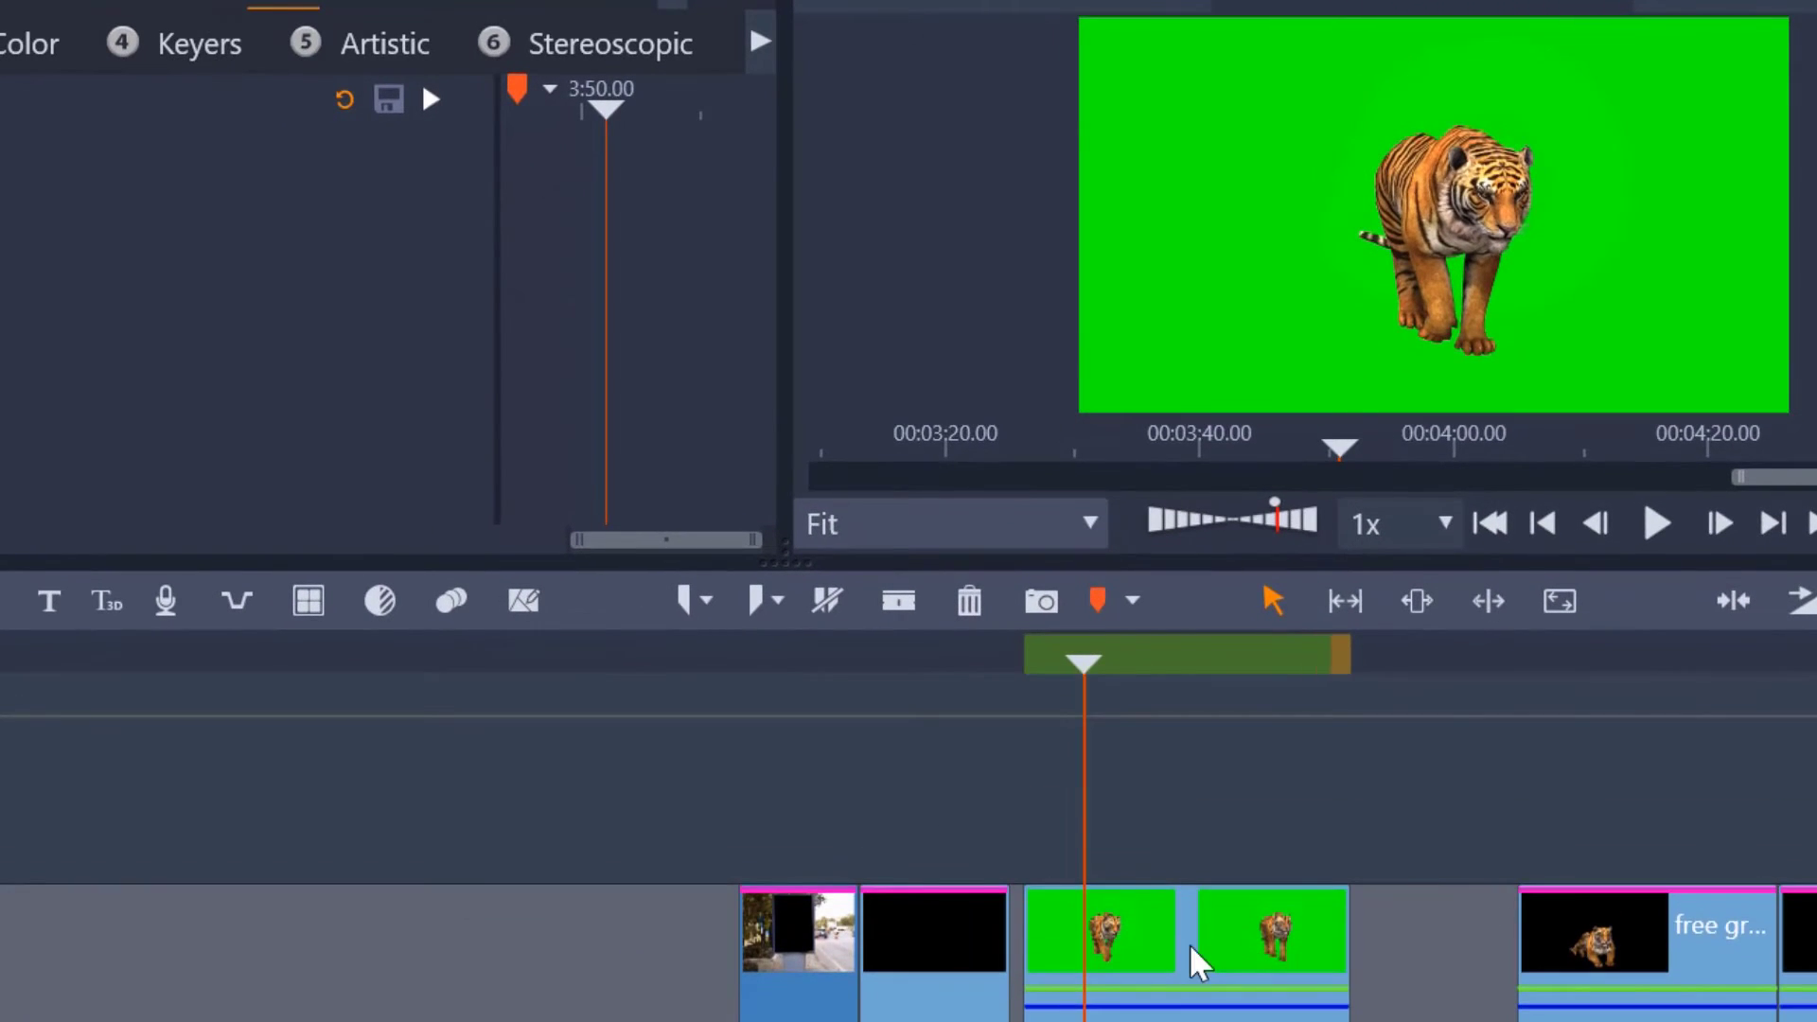
click(1192, 962)
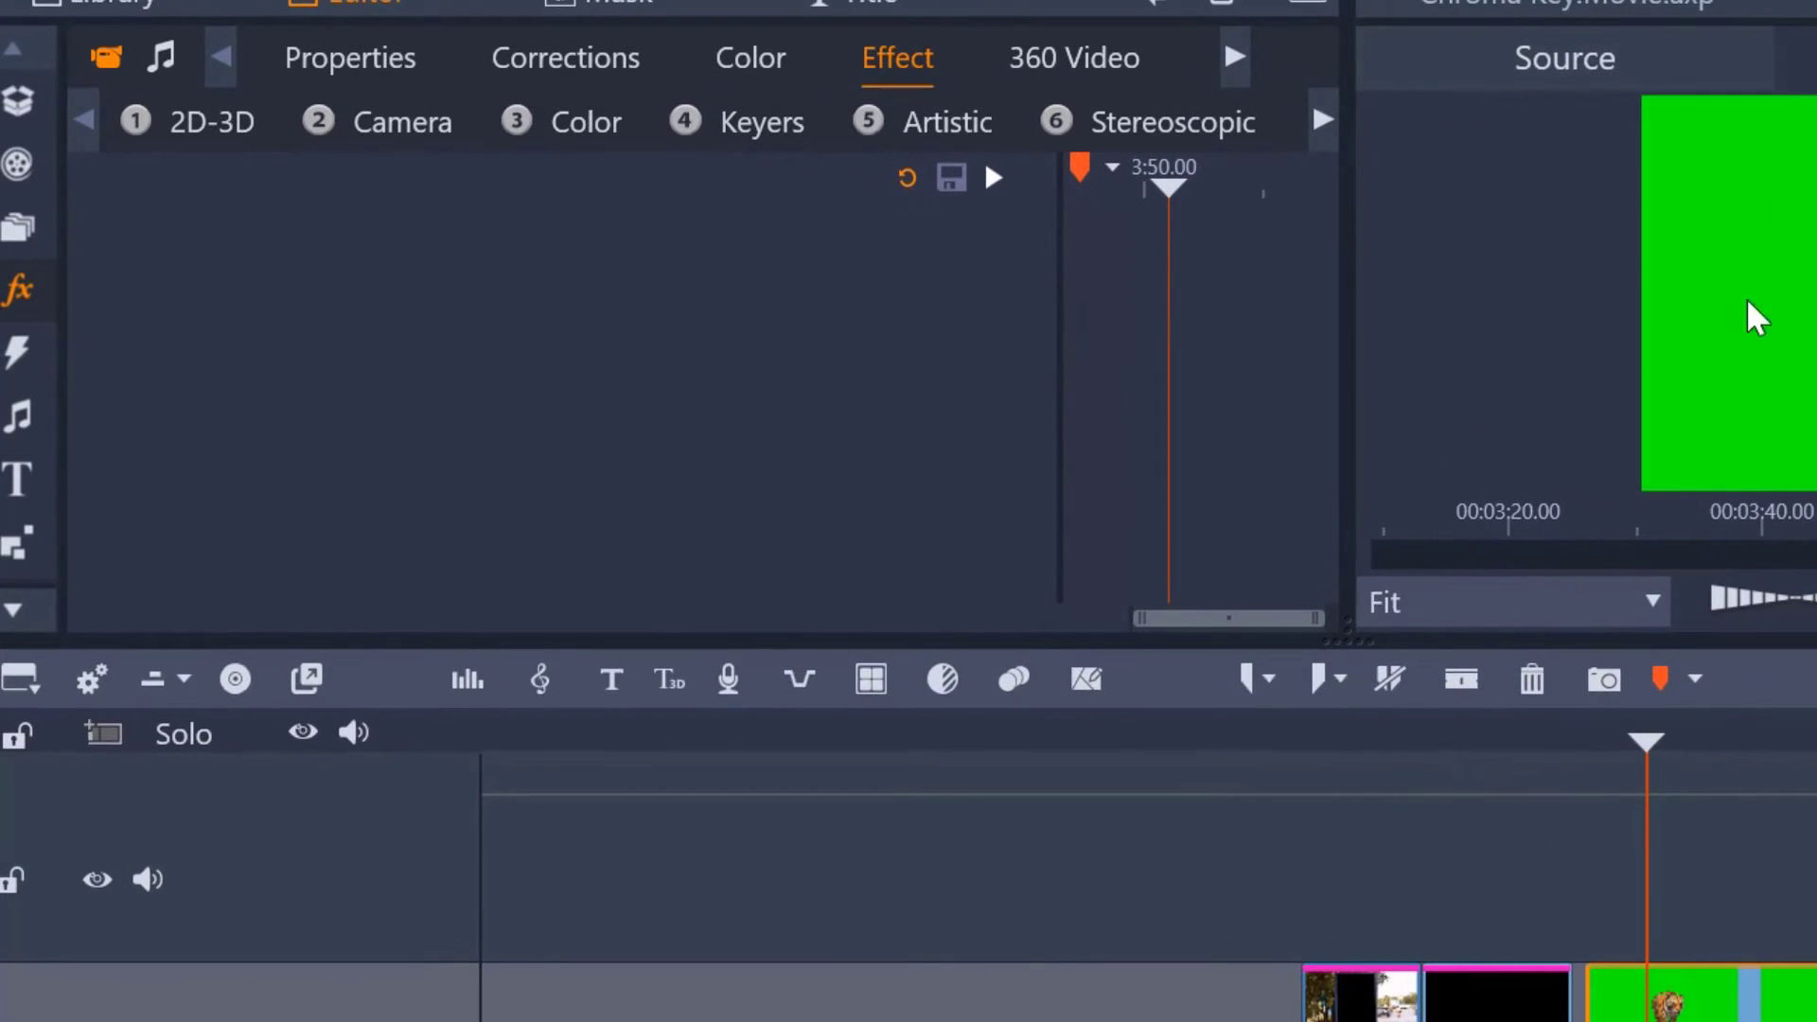
click(11, 284)
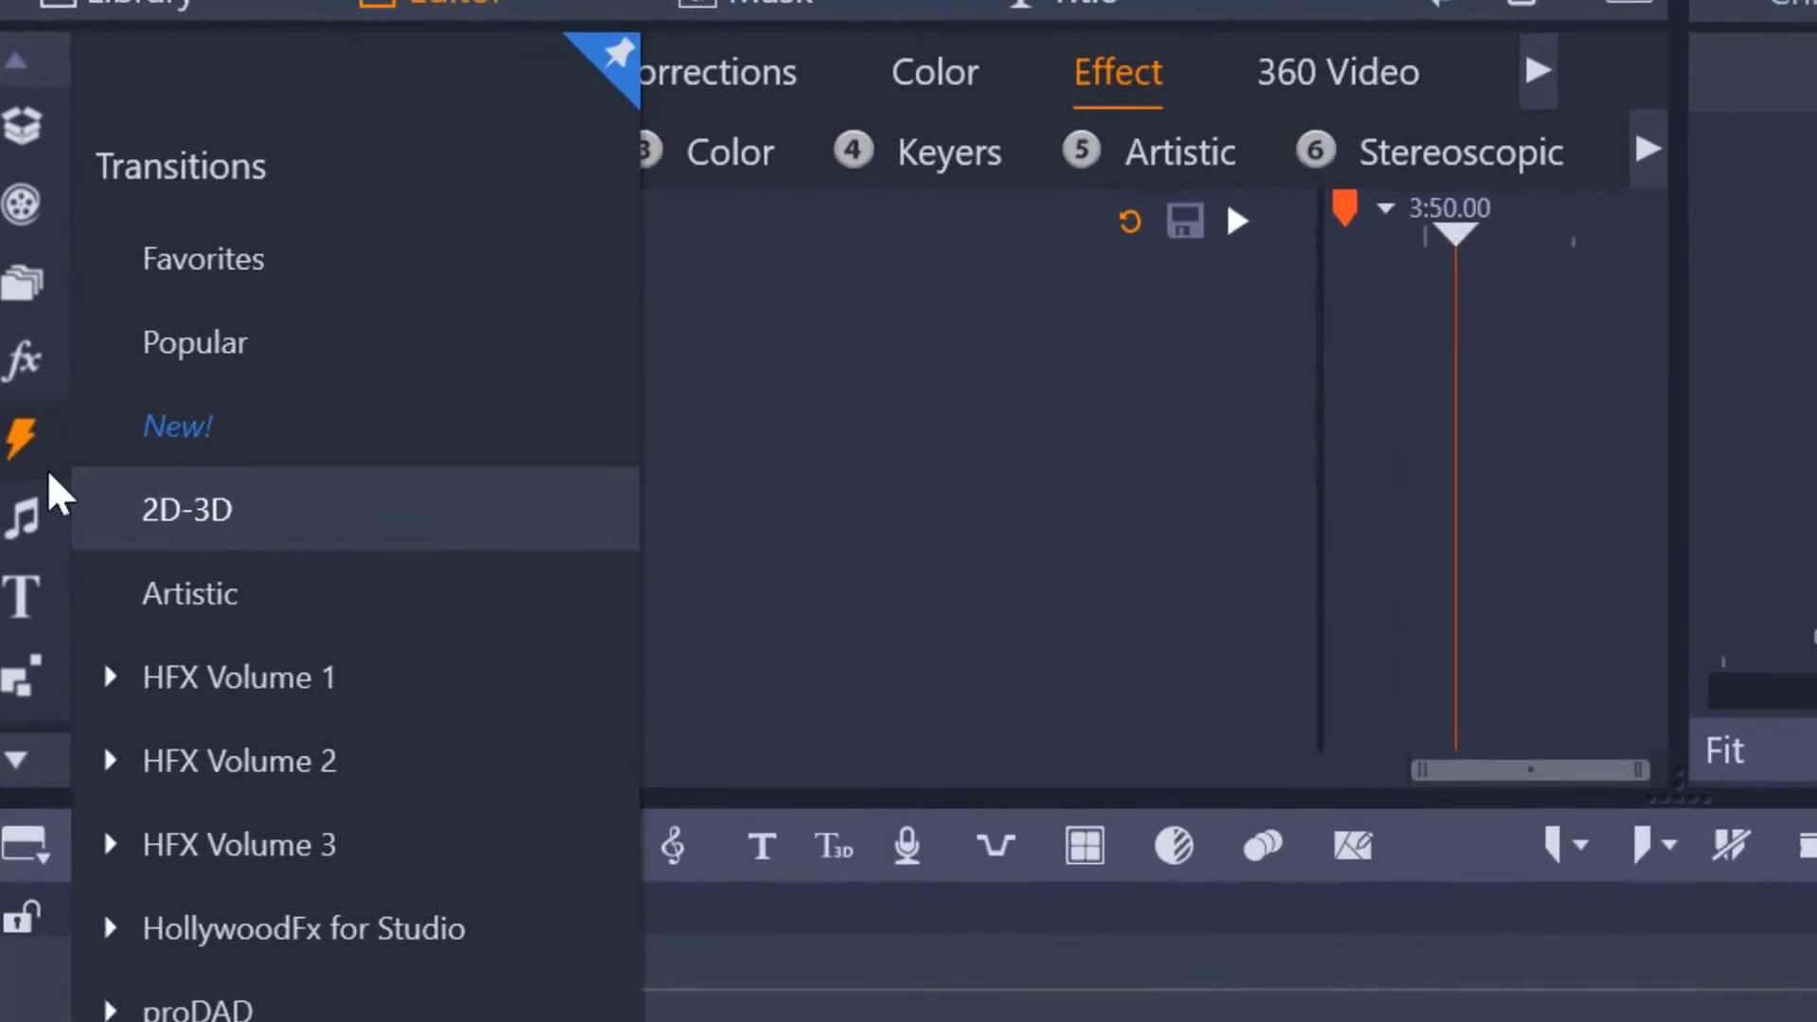
click(203, 949)
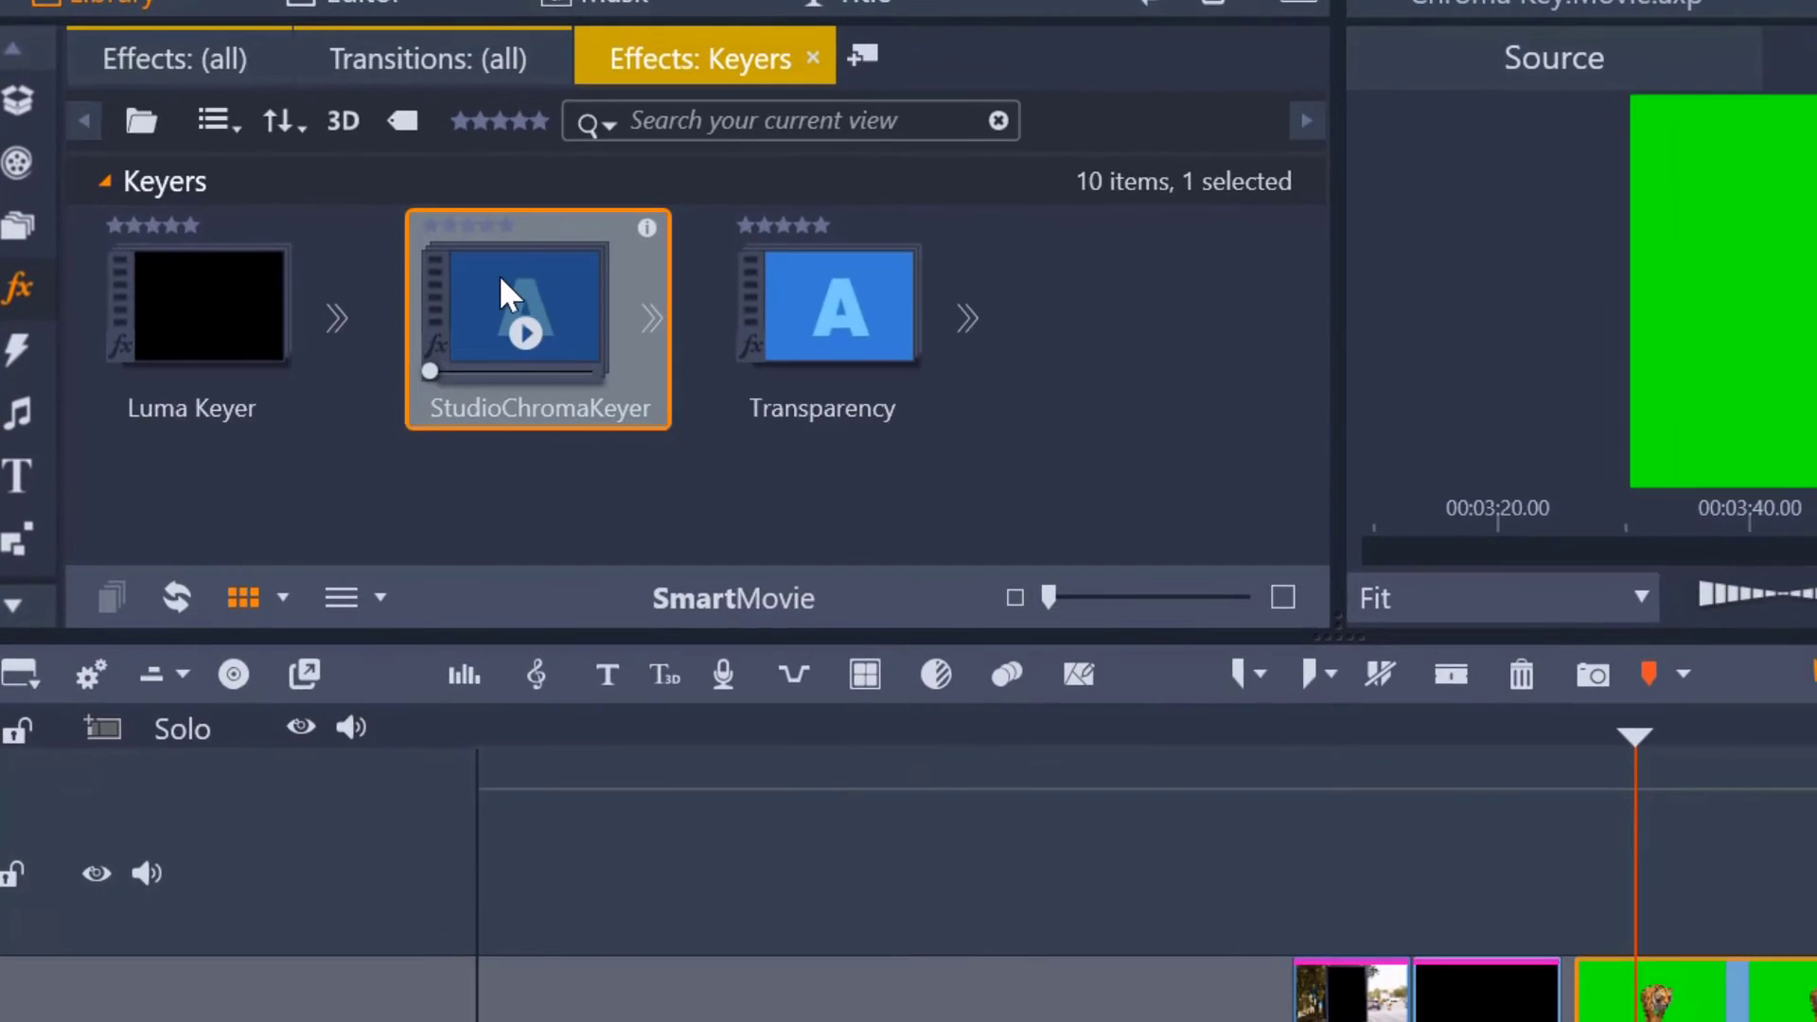
drag(502, 294, 1623, 999)
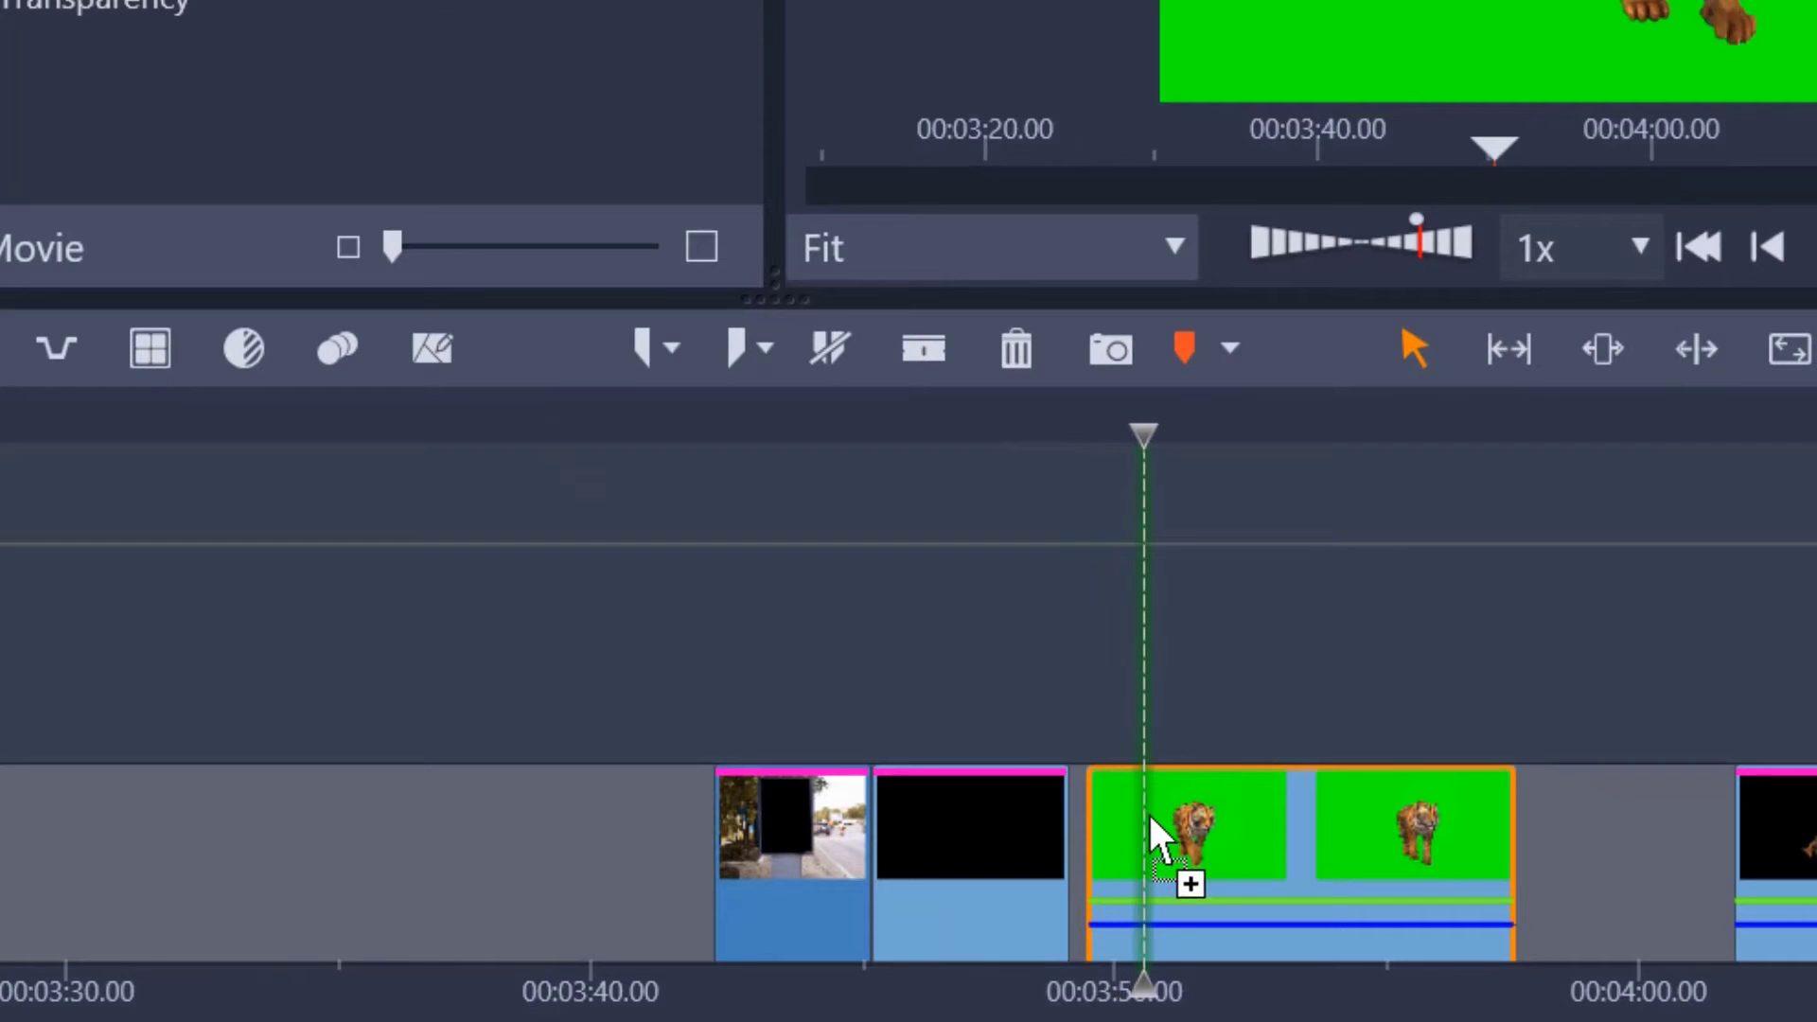
drag(1149, 810, 1177, 839)
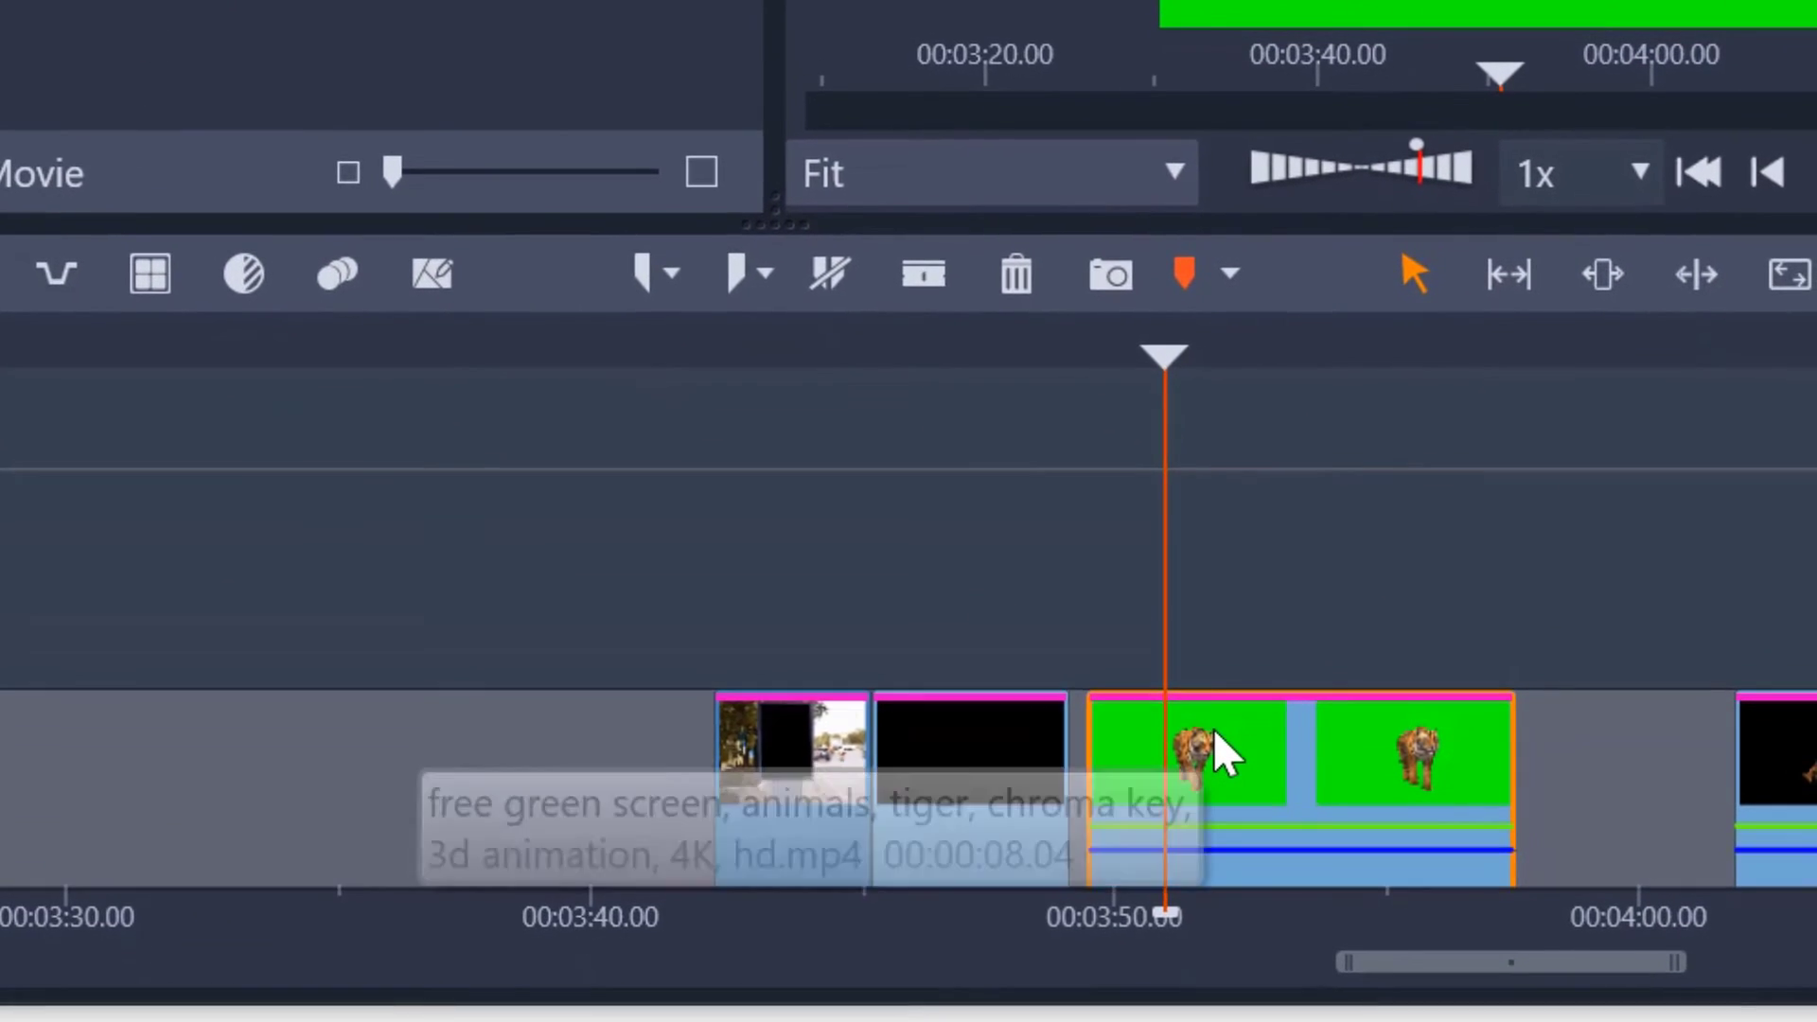
- Open the tiger clip's StudioChromaKeyer settings and choose the Default preset
right_click(1314, 1000)
mouse_move(1120, 648)
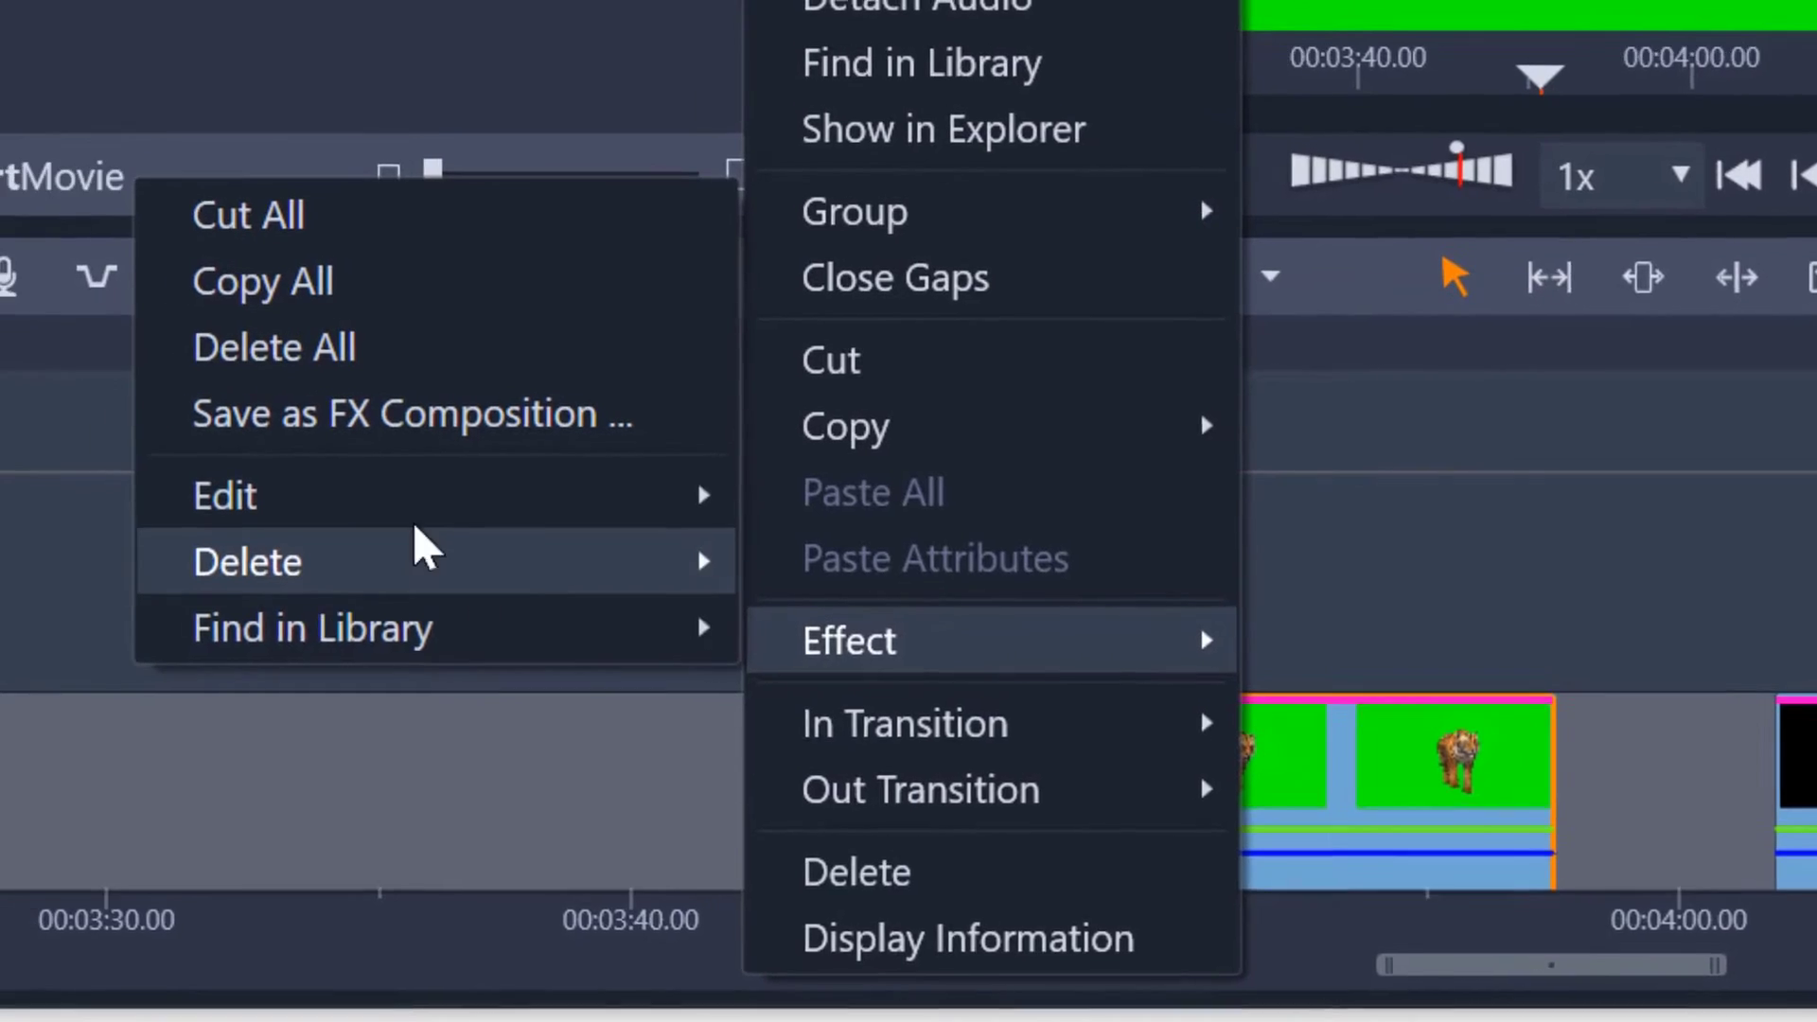
mouse_move(763, 537)
click(343, 527)
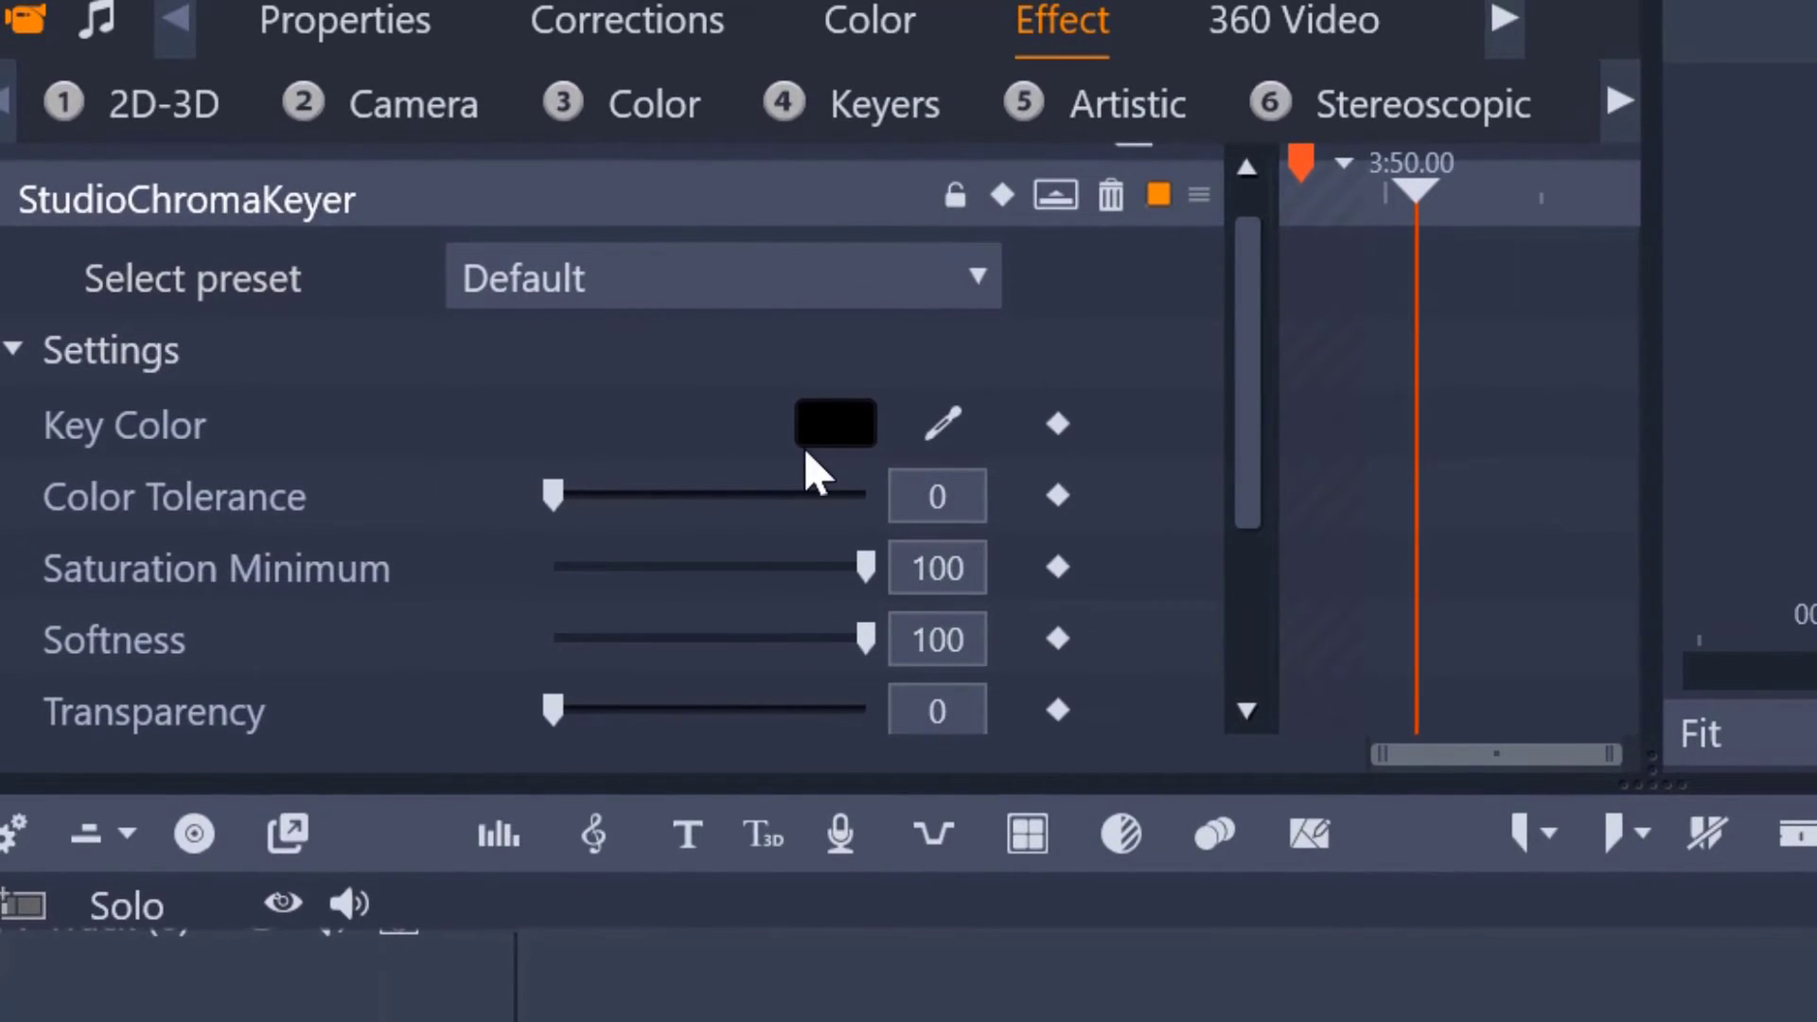
click(813, 277)
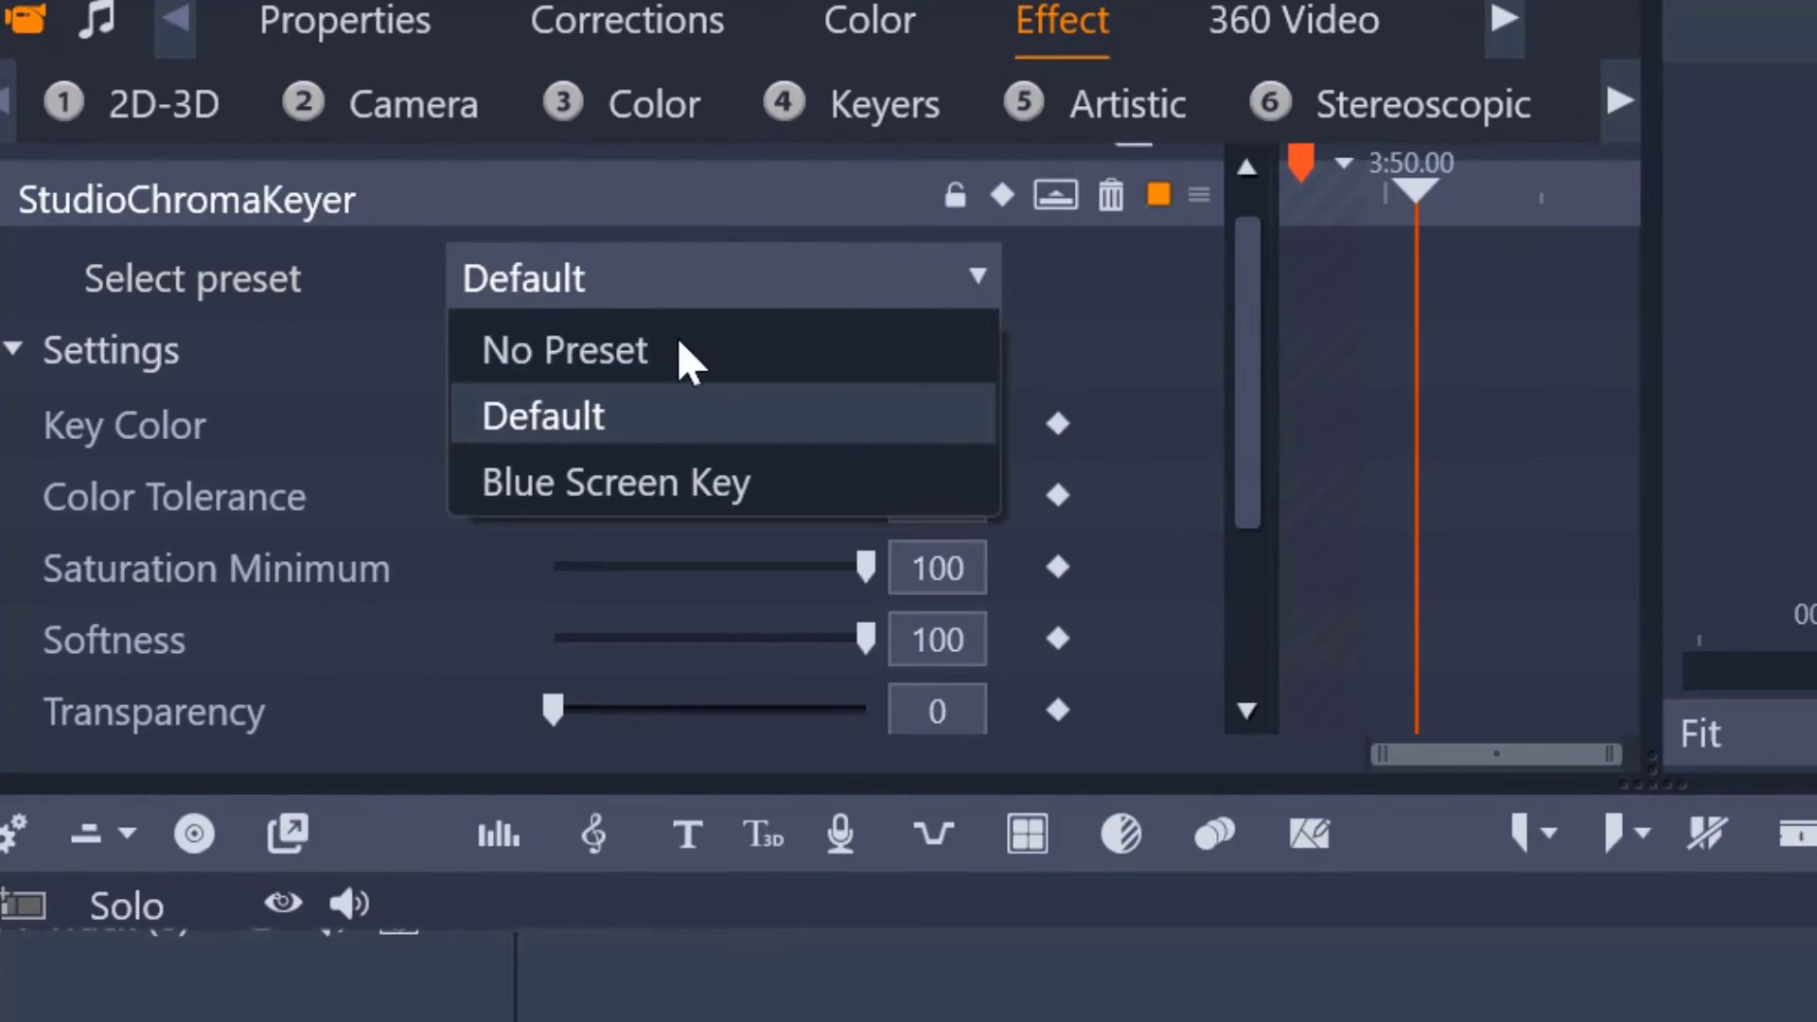
click(637, 414)
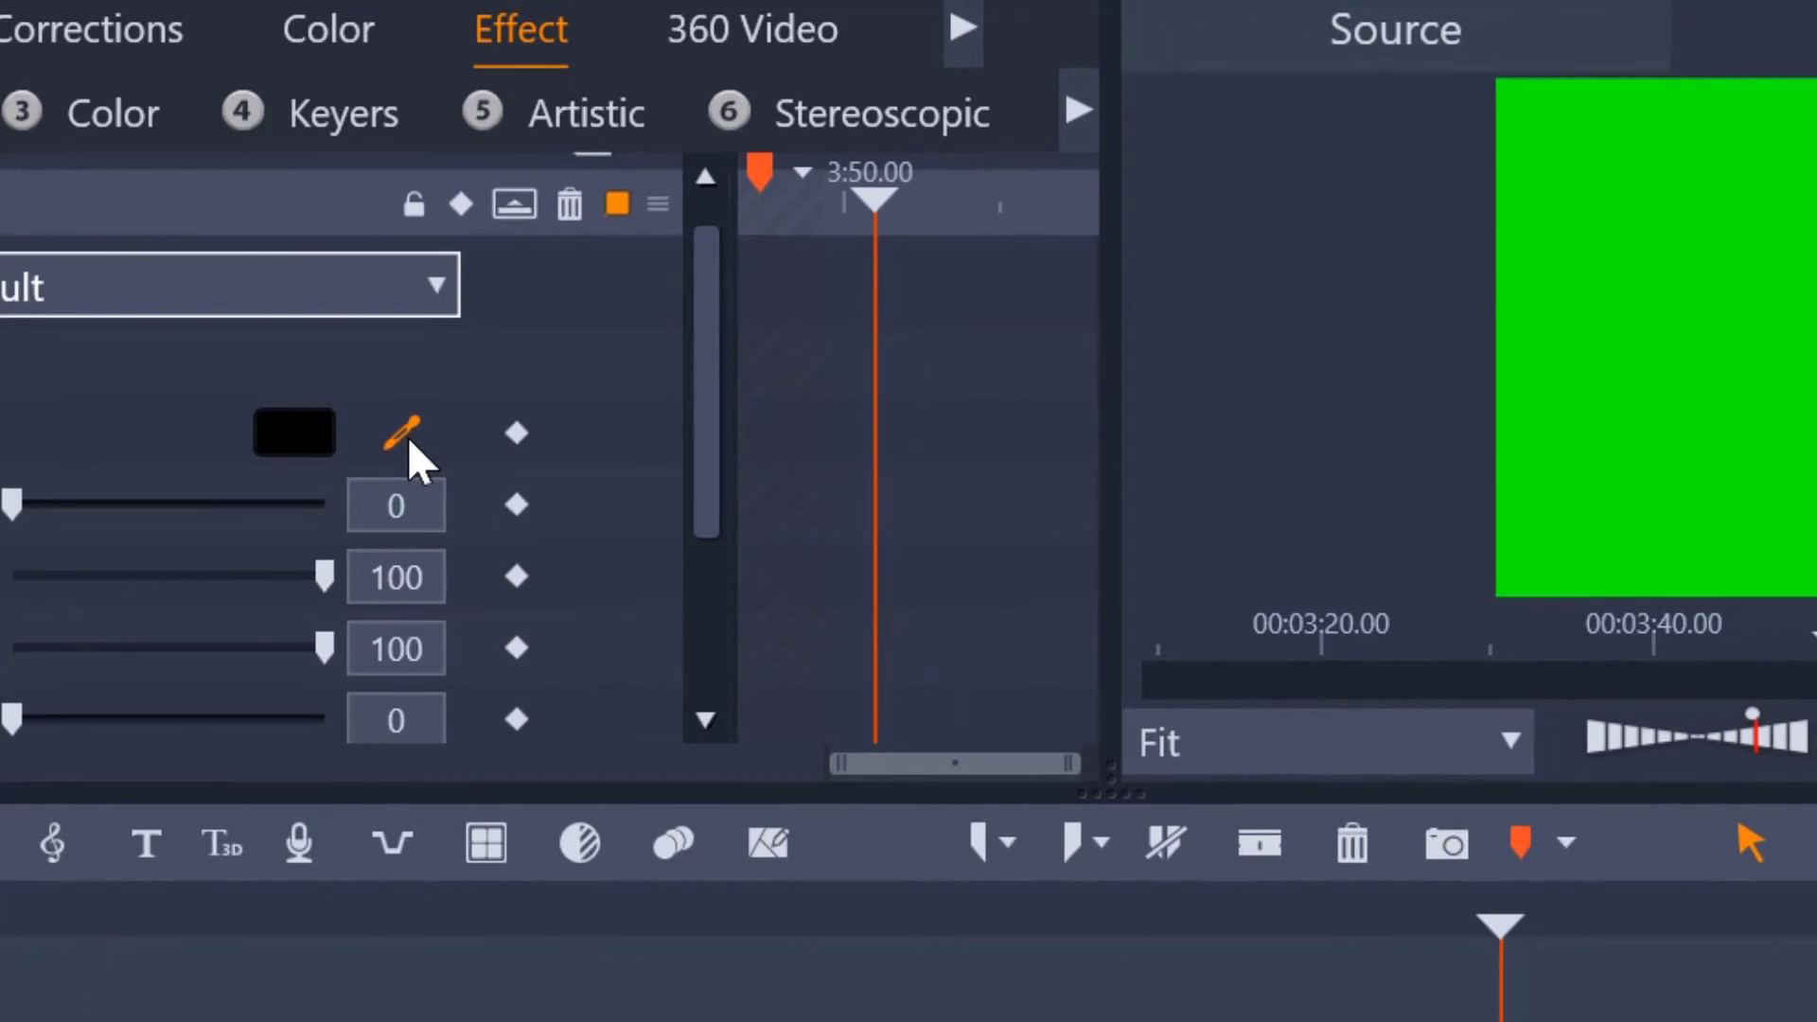
- Sample the green background with the eyedropper and reapply the Default preset
click(403, 434)
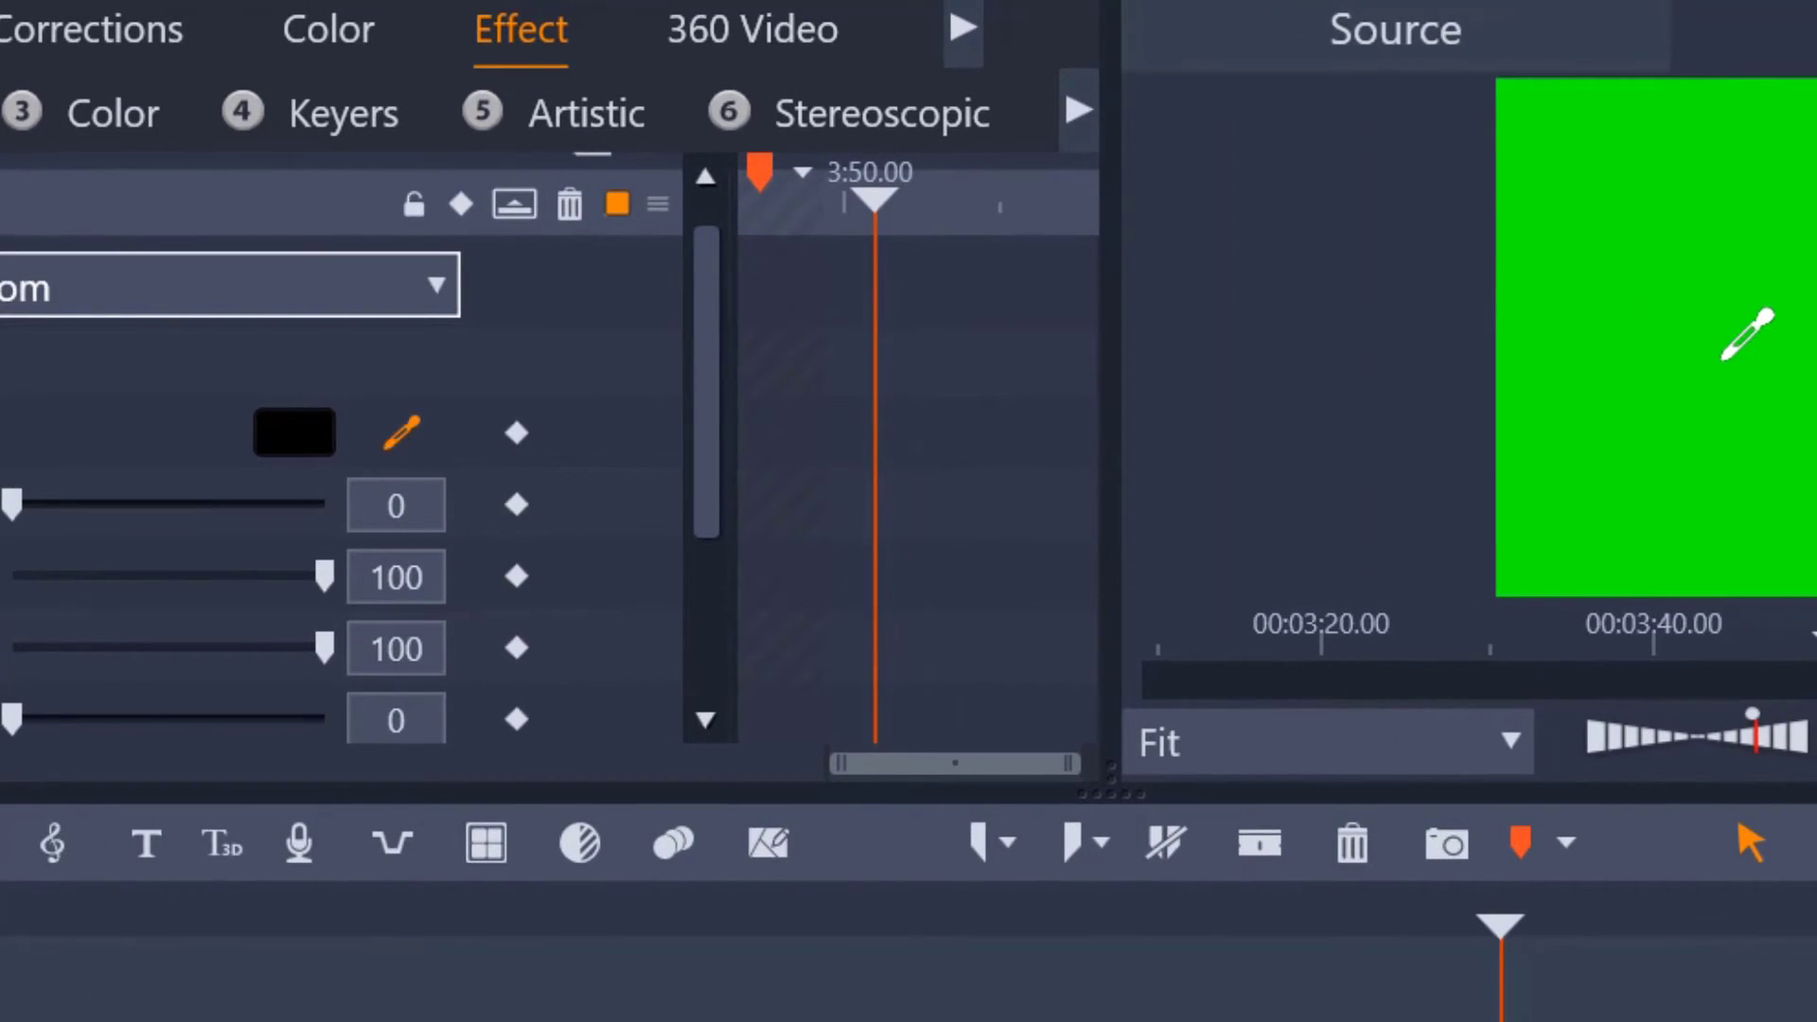
click(1723, 356)
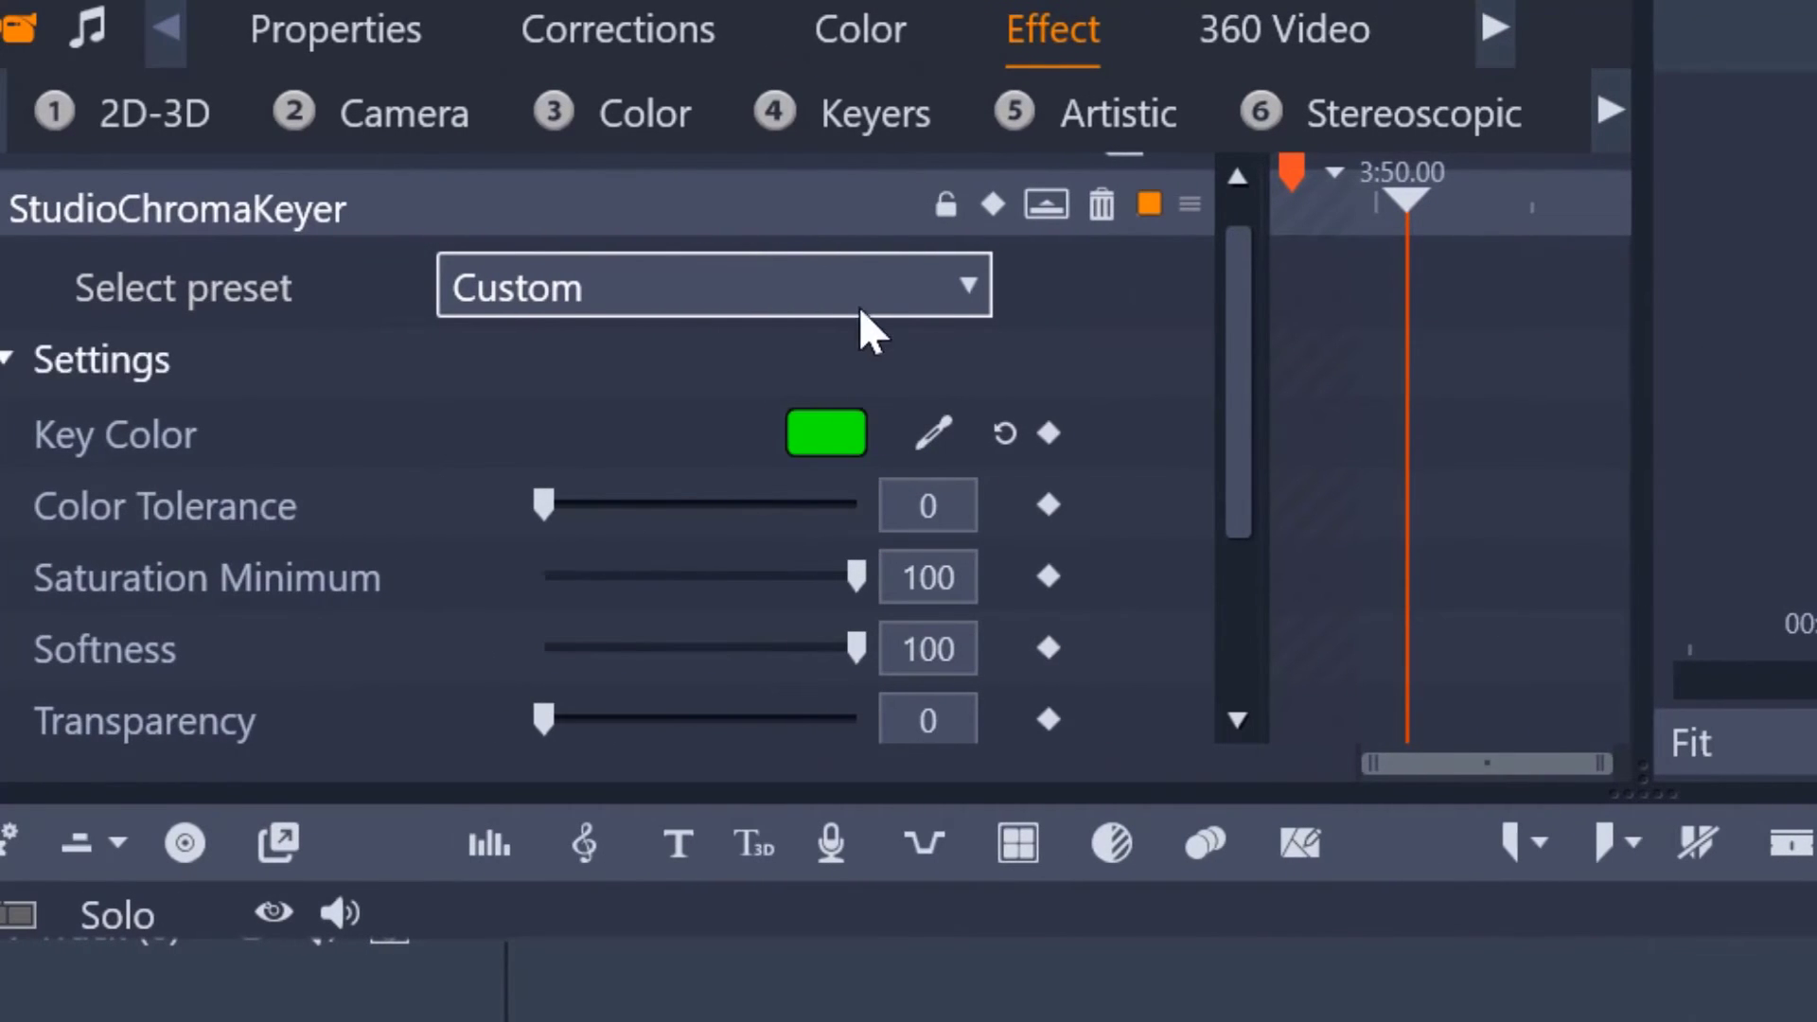
click(852, 292)
click(697, 422)
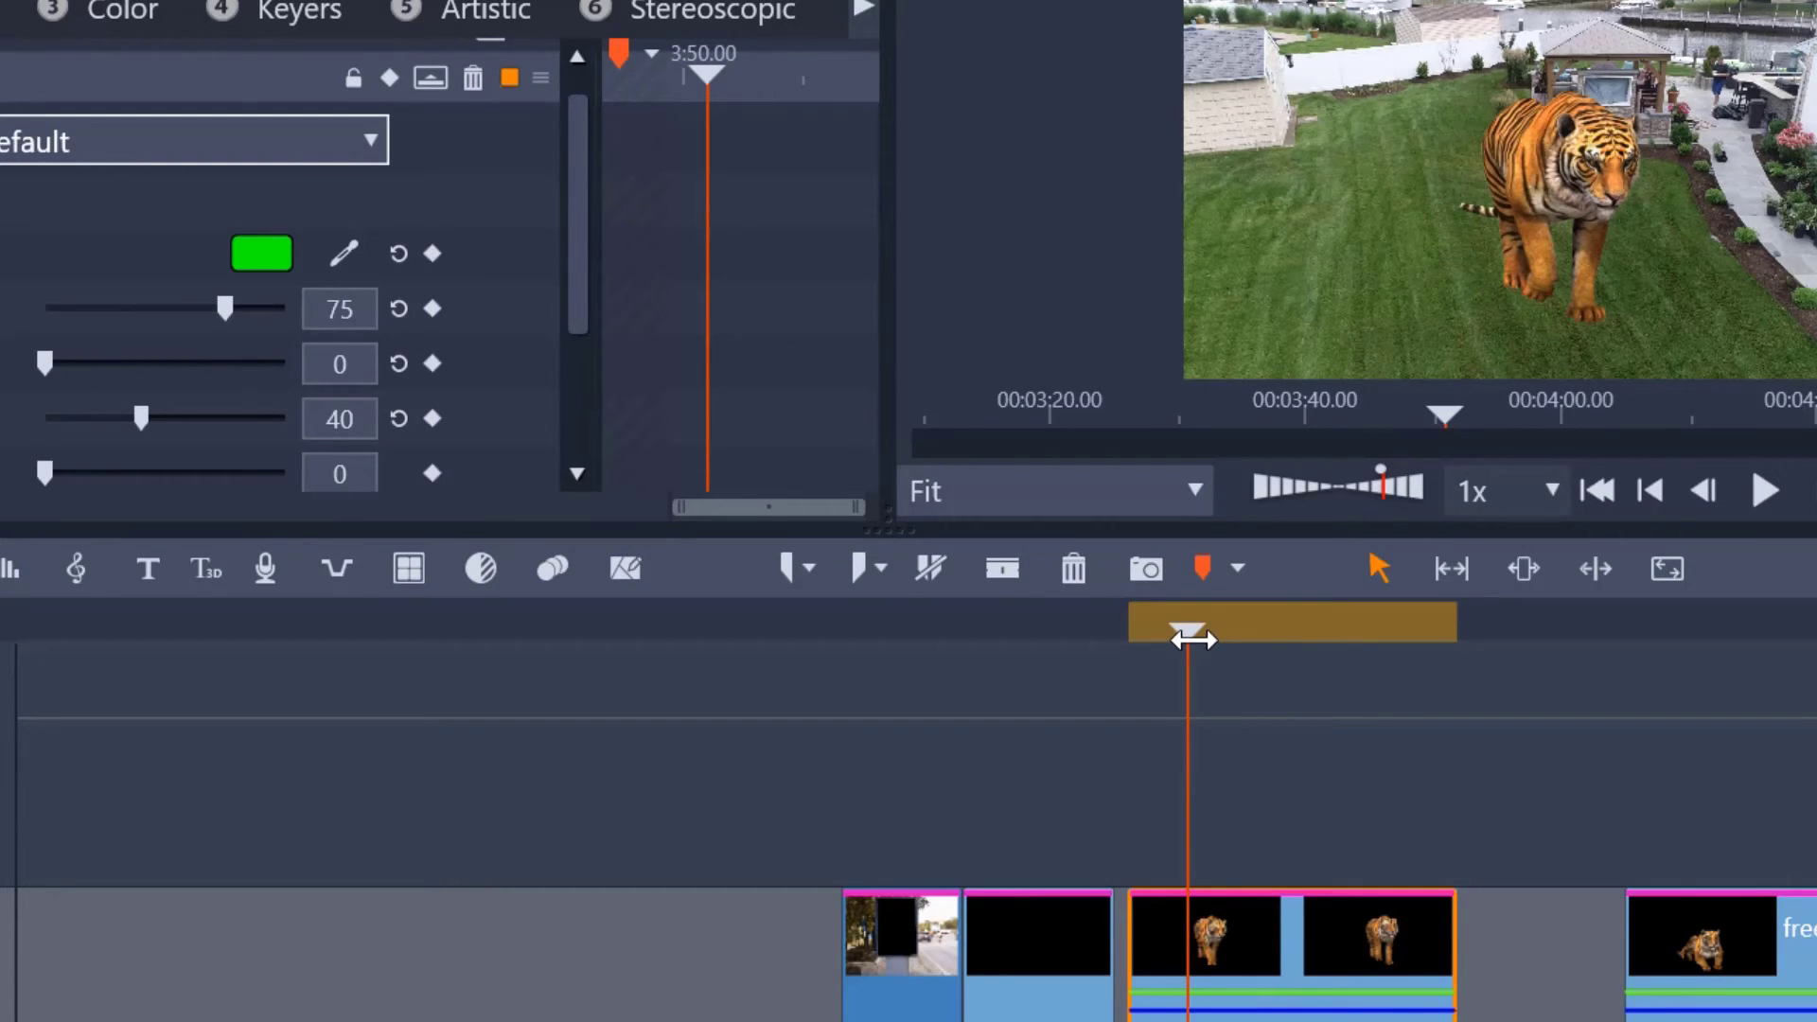
drag(1193, 640, 1141, 657)
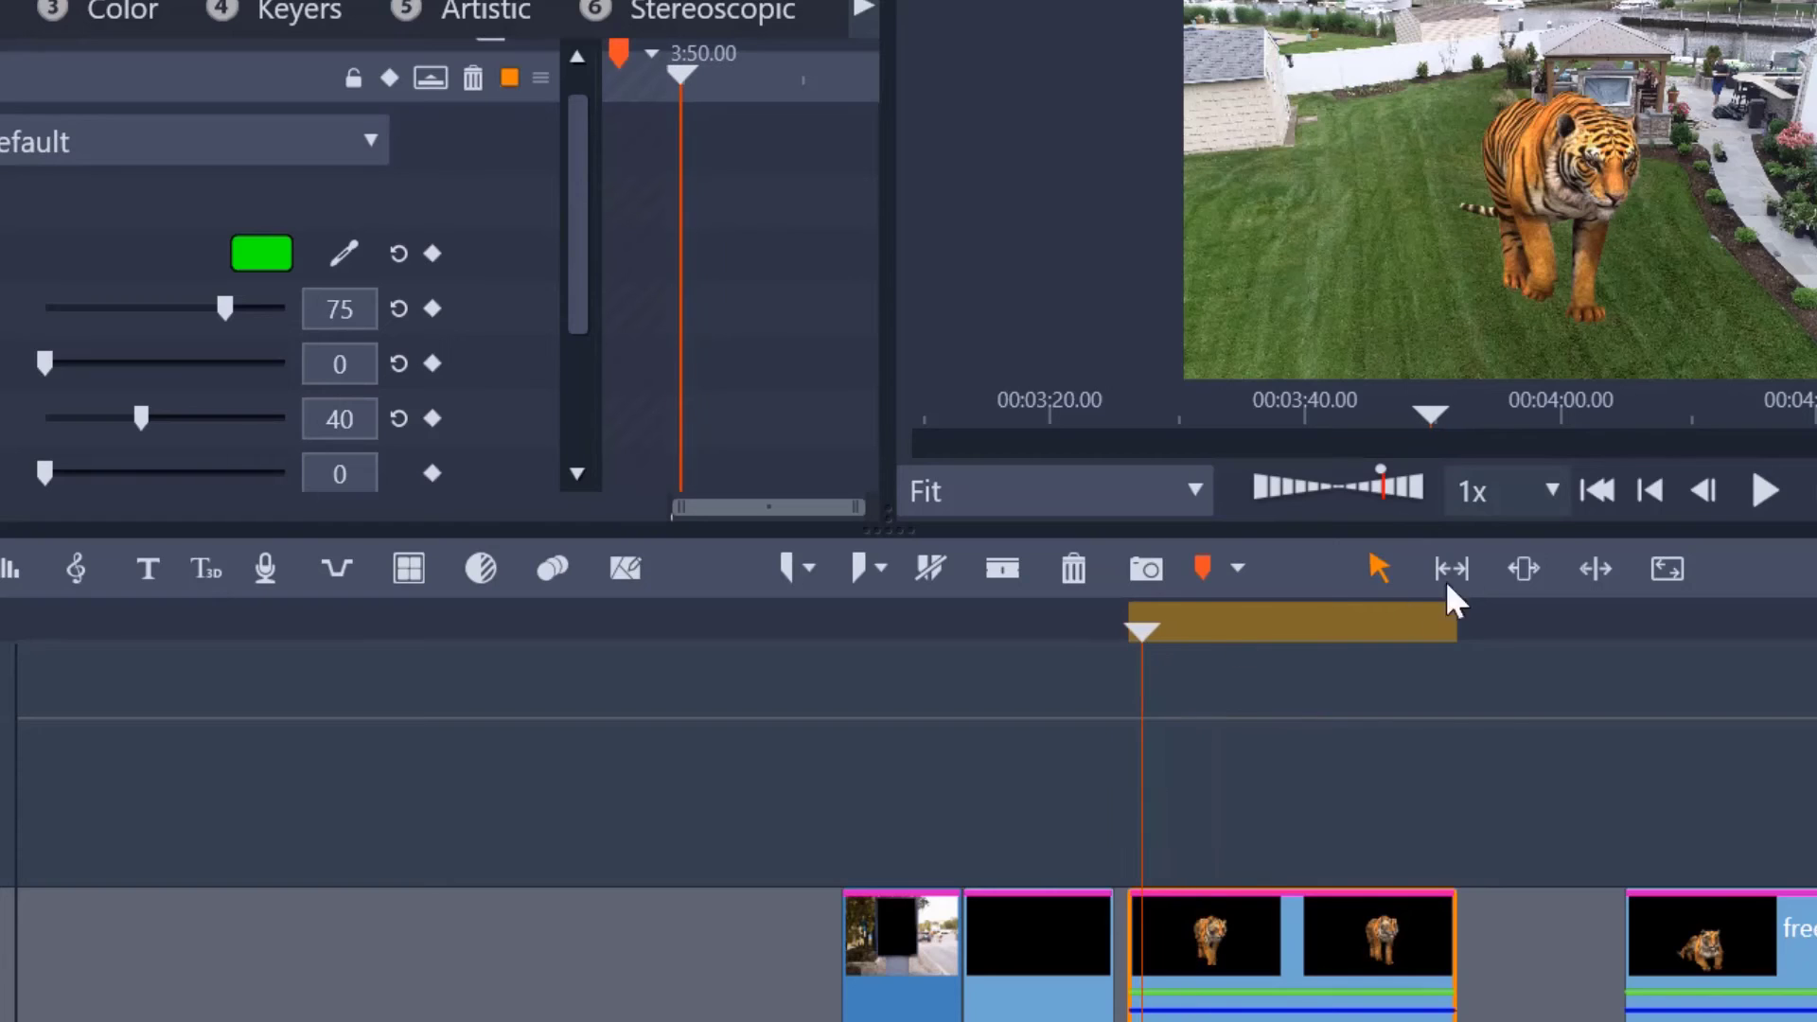
click(1763, 490)
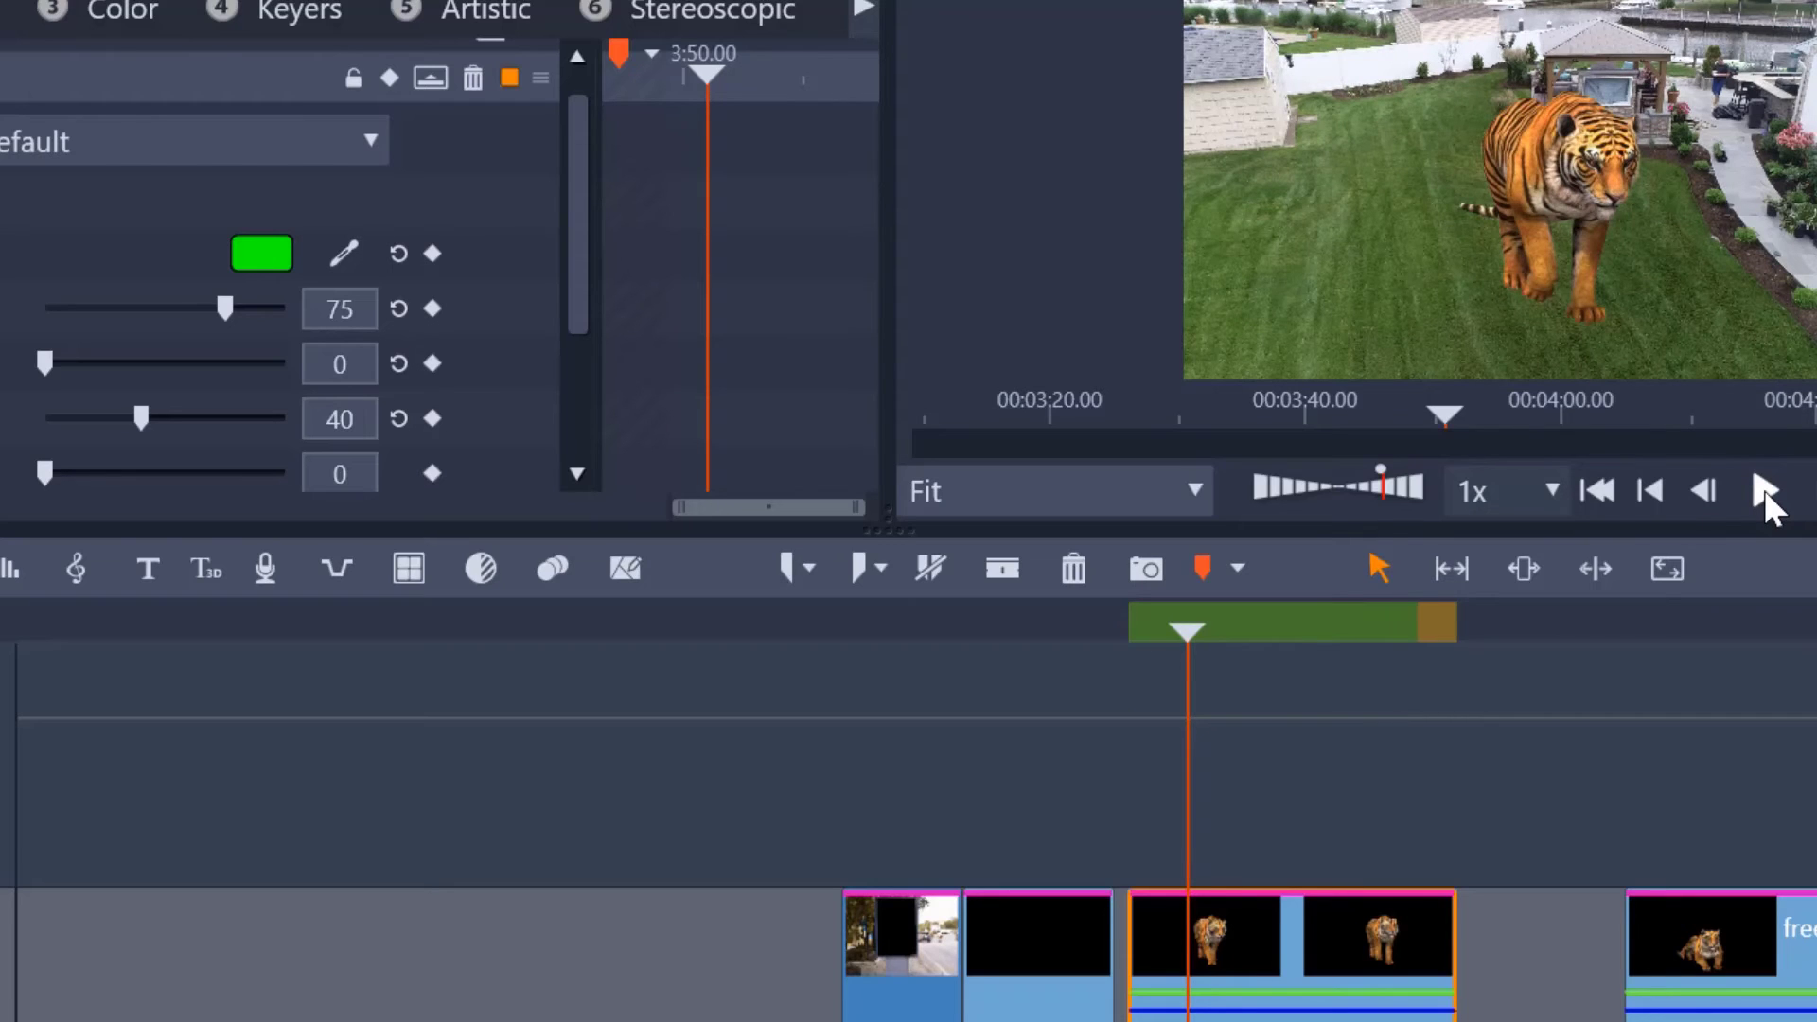
click(1764, 491)
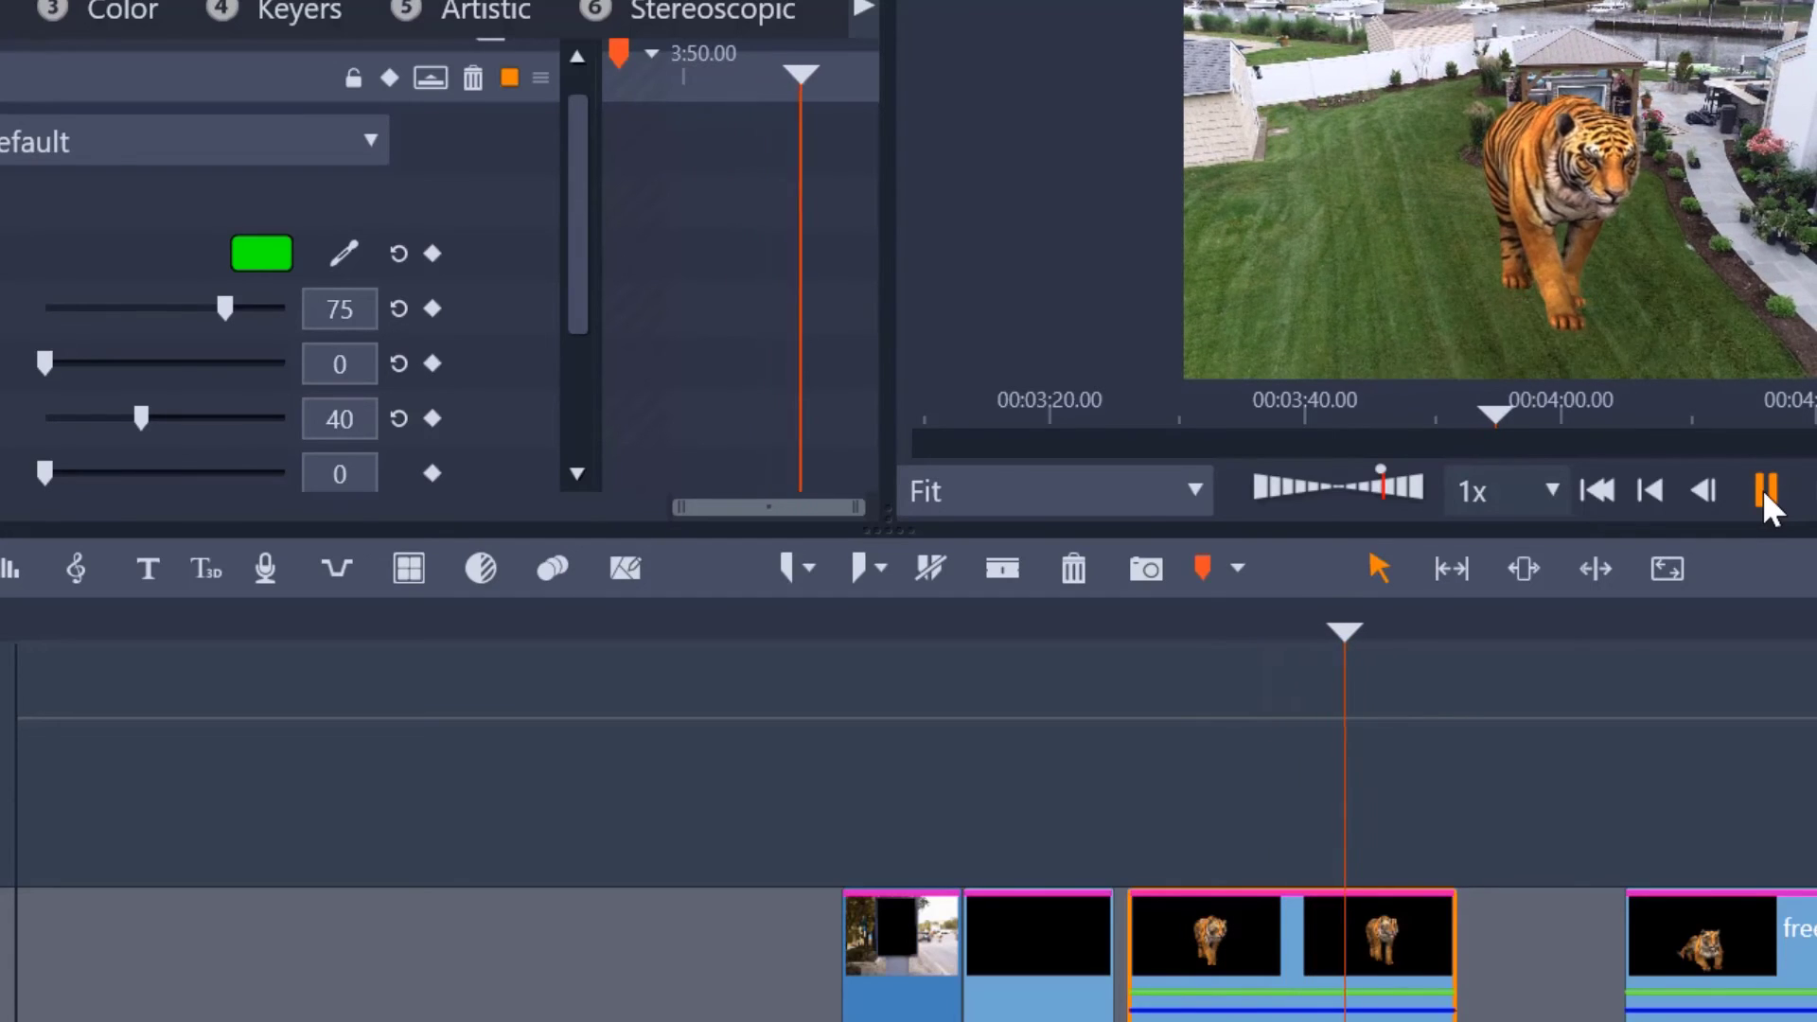
click(1762, 489)
drag(1363, 628, 1645, 641)
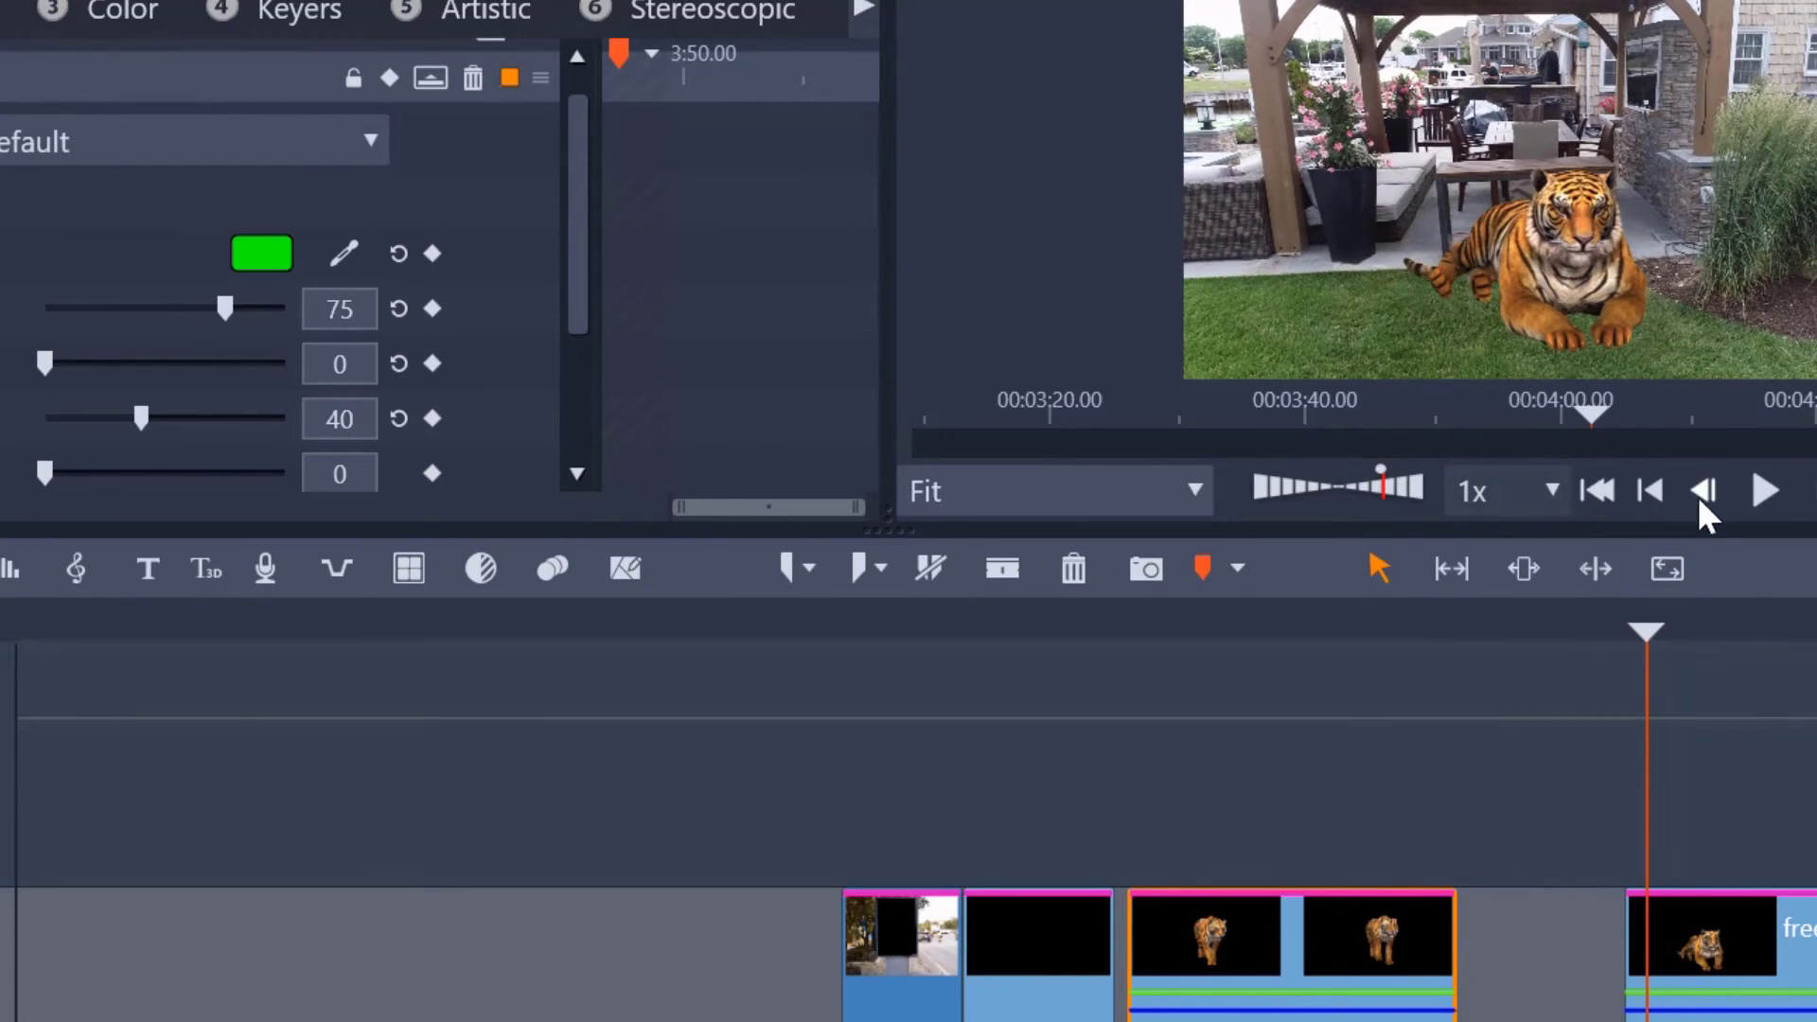
click(1758, 492)
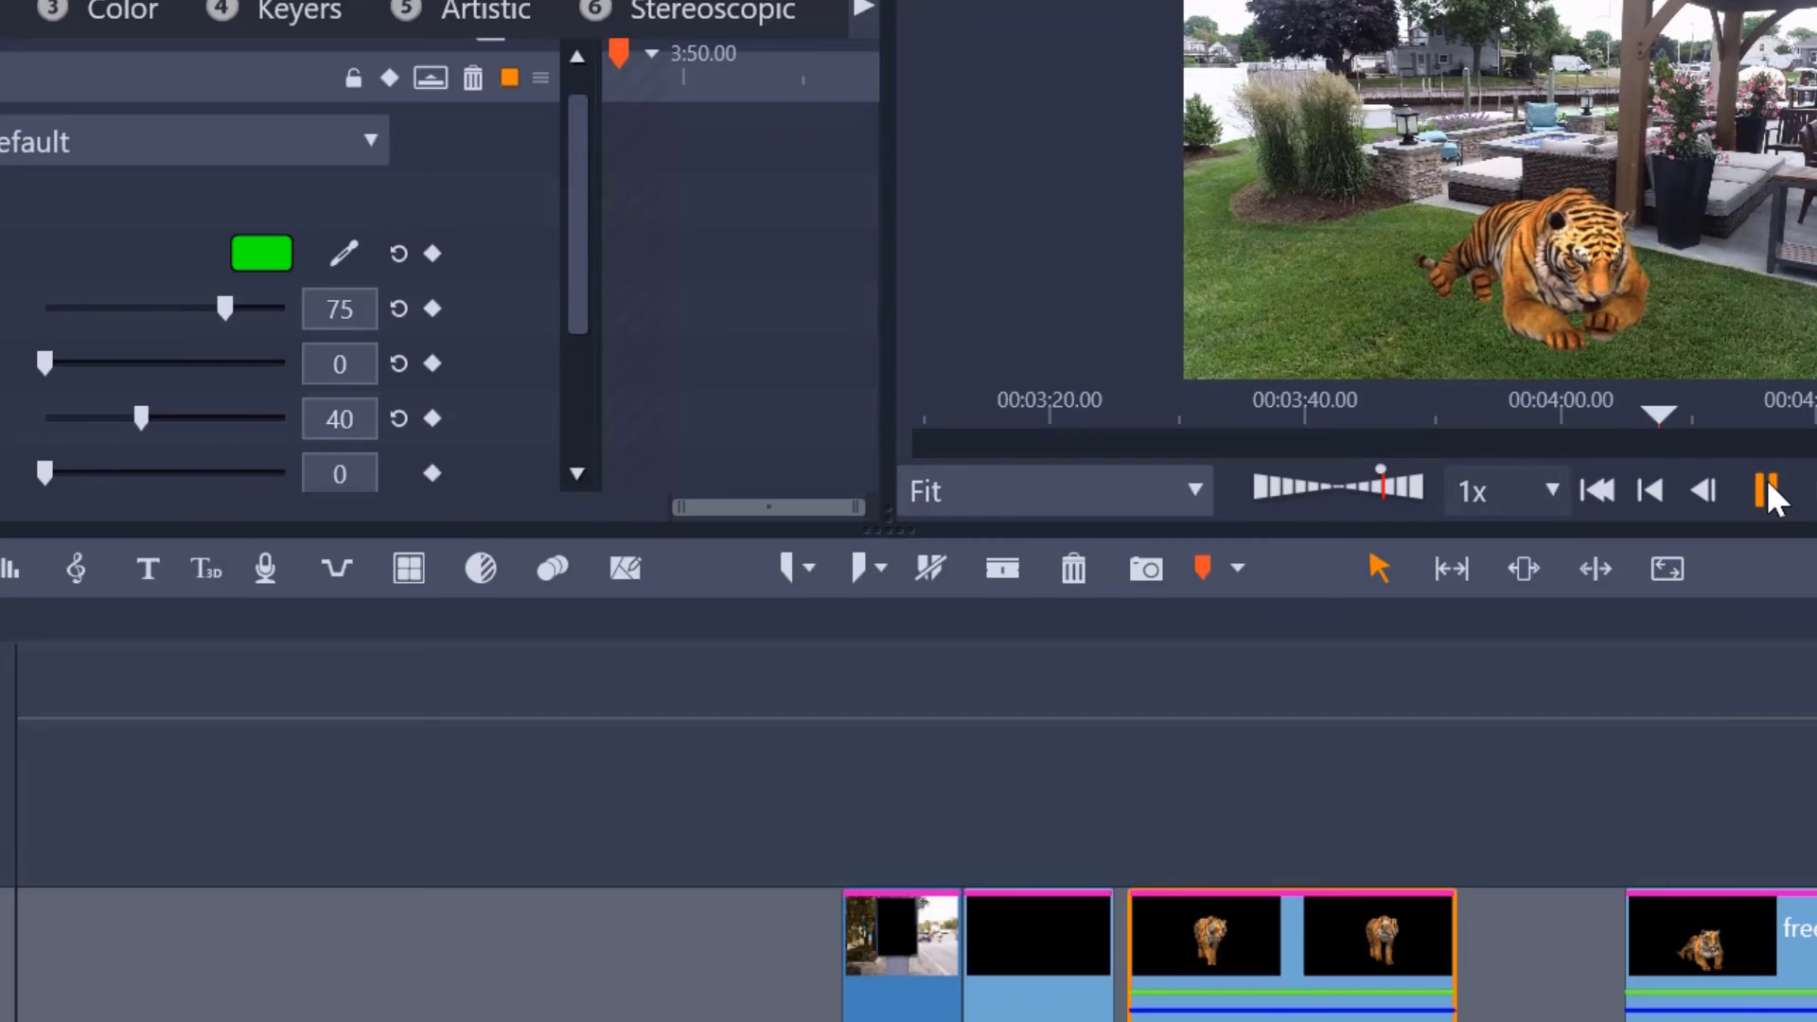
click(1765, 481)
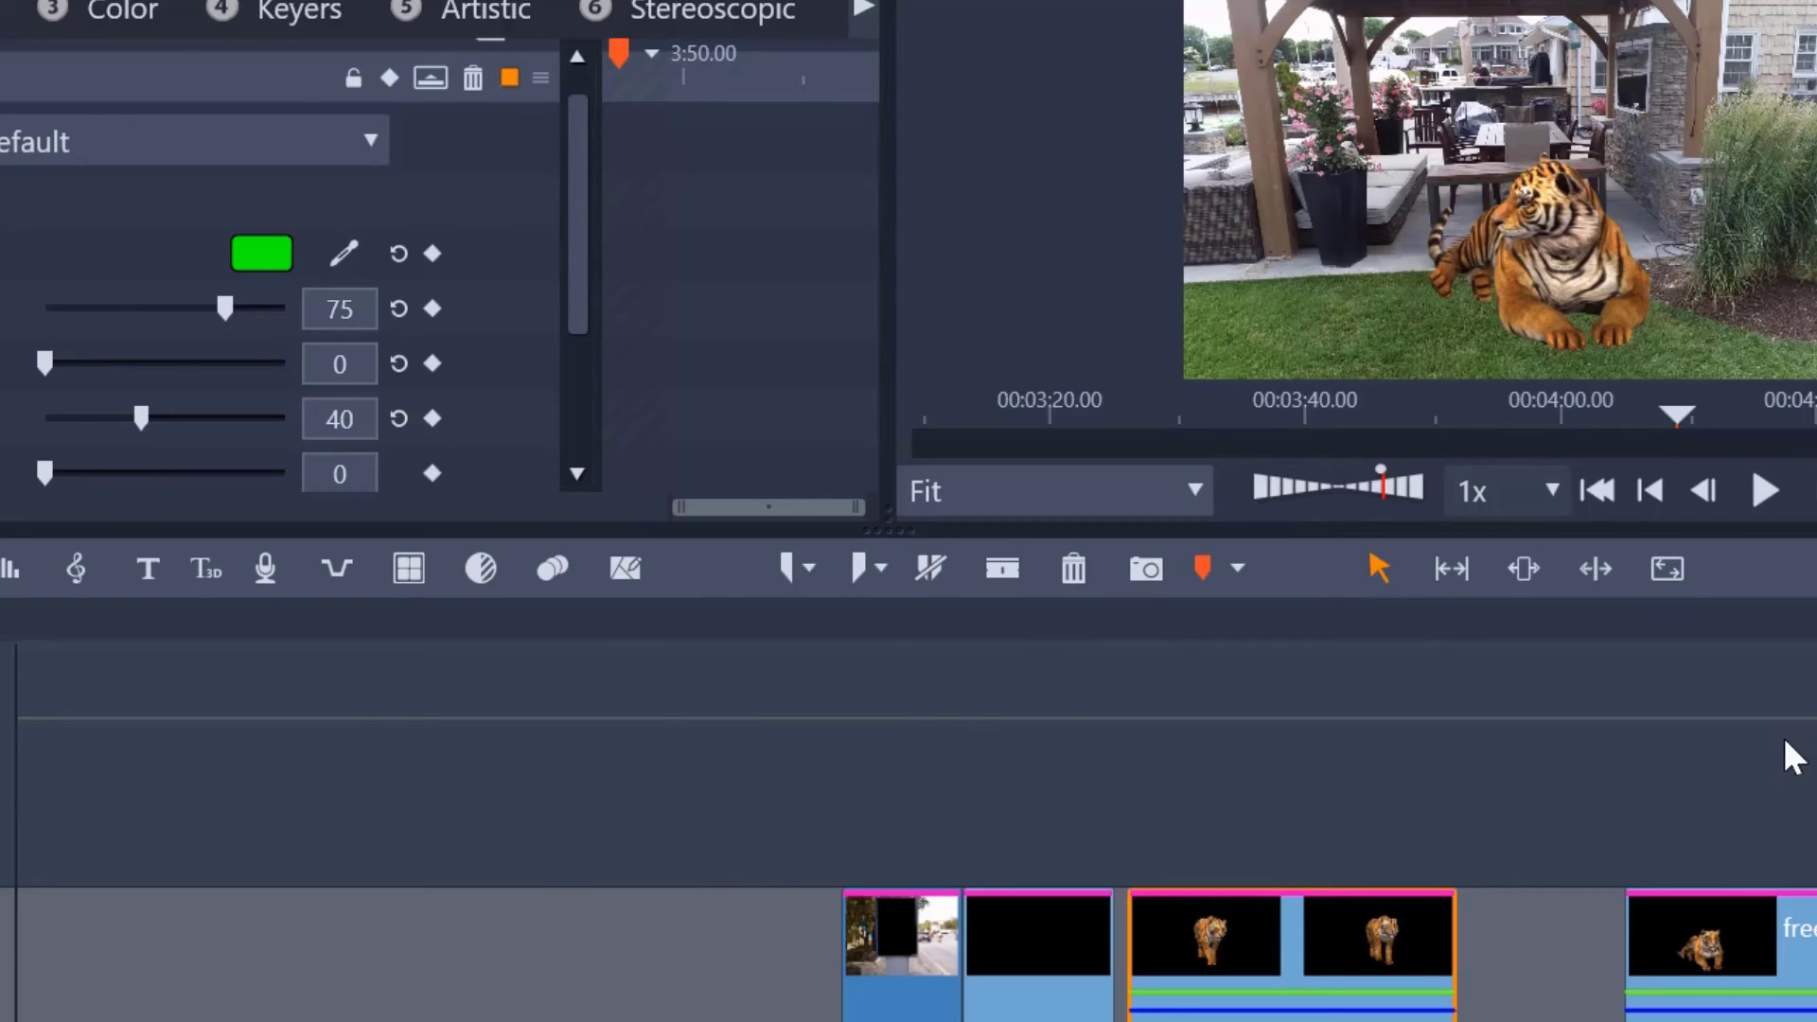
- Show the Keyers effects group in the library and preview StudioChromaKeyer
scroll(908, 946, right, 10)
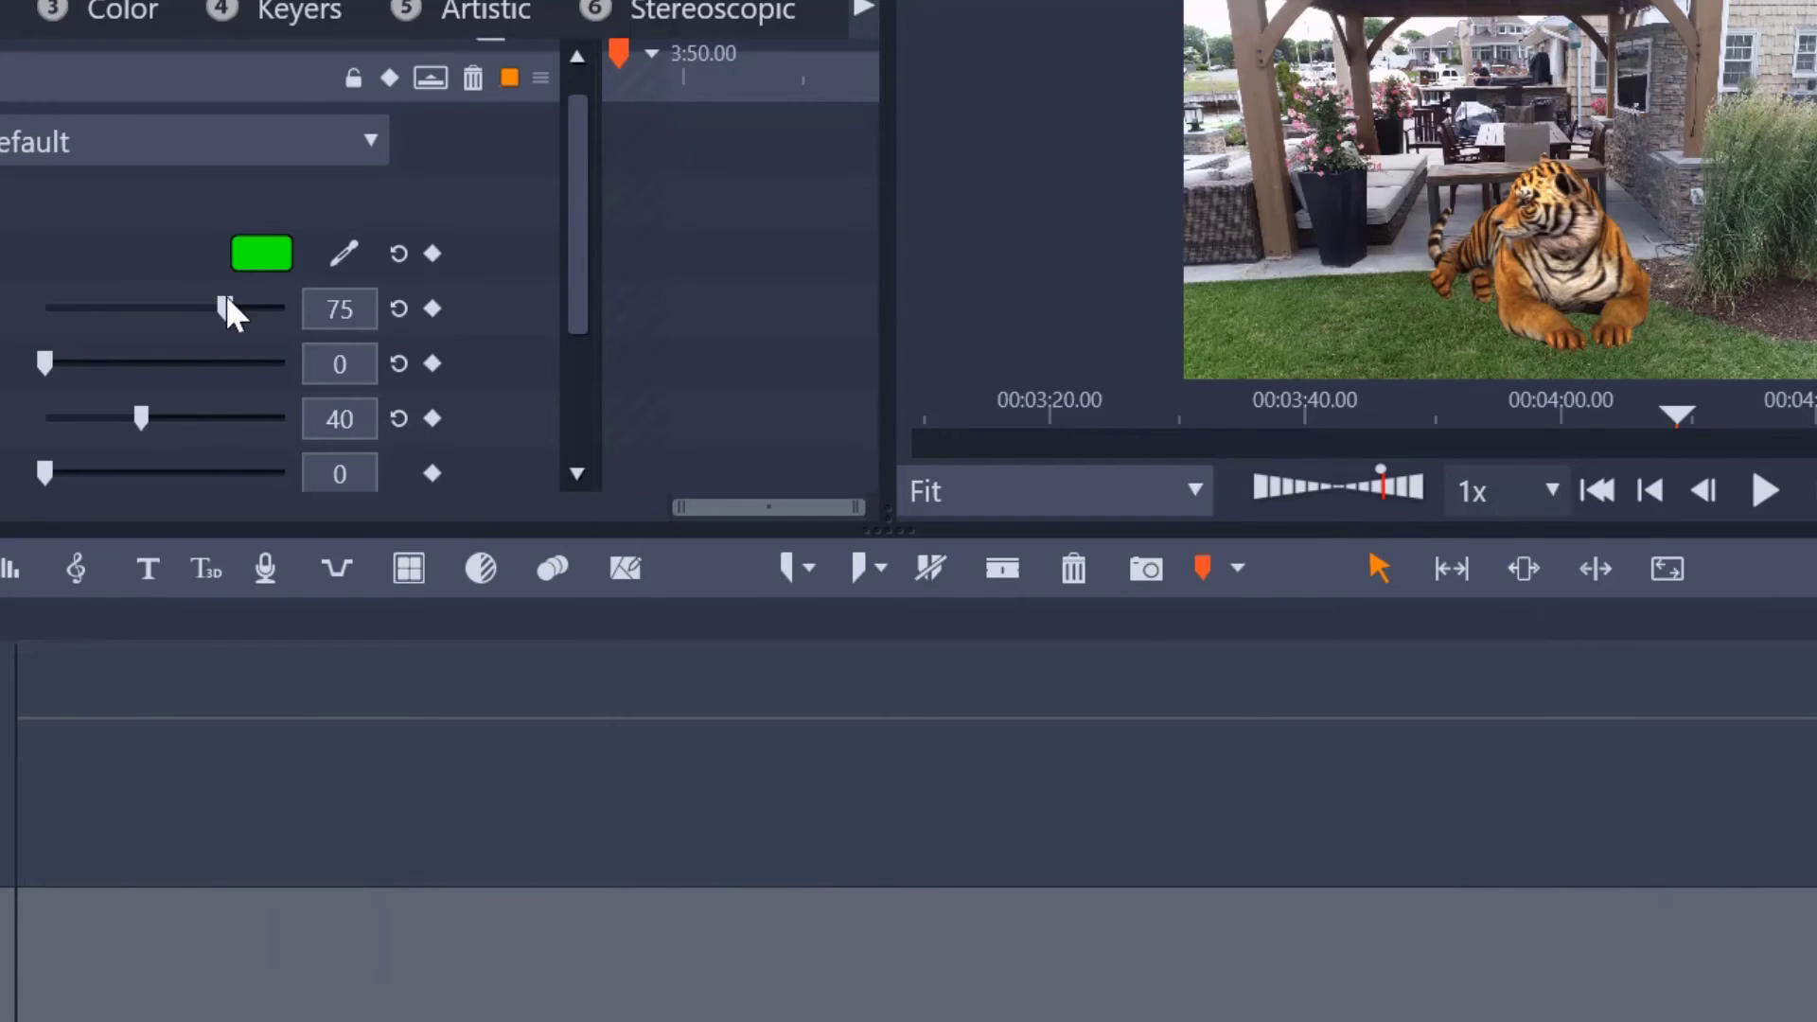
click(0, 174)
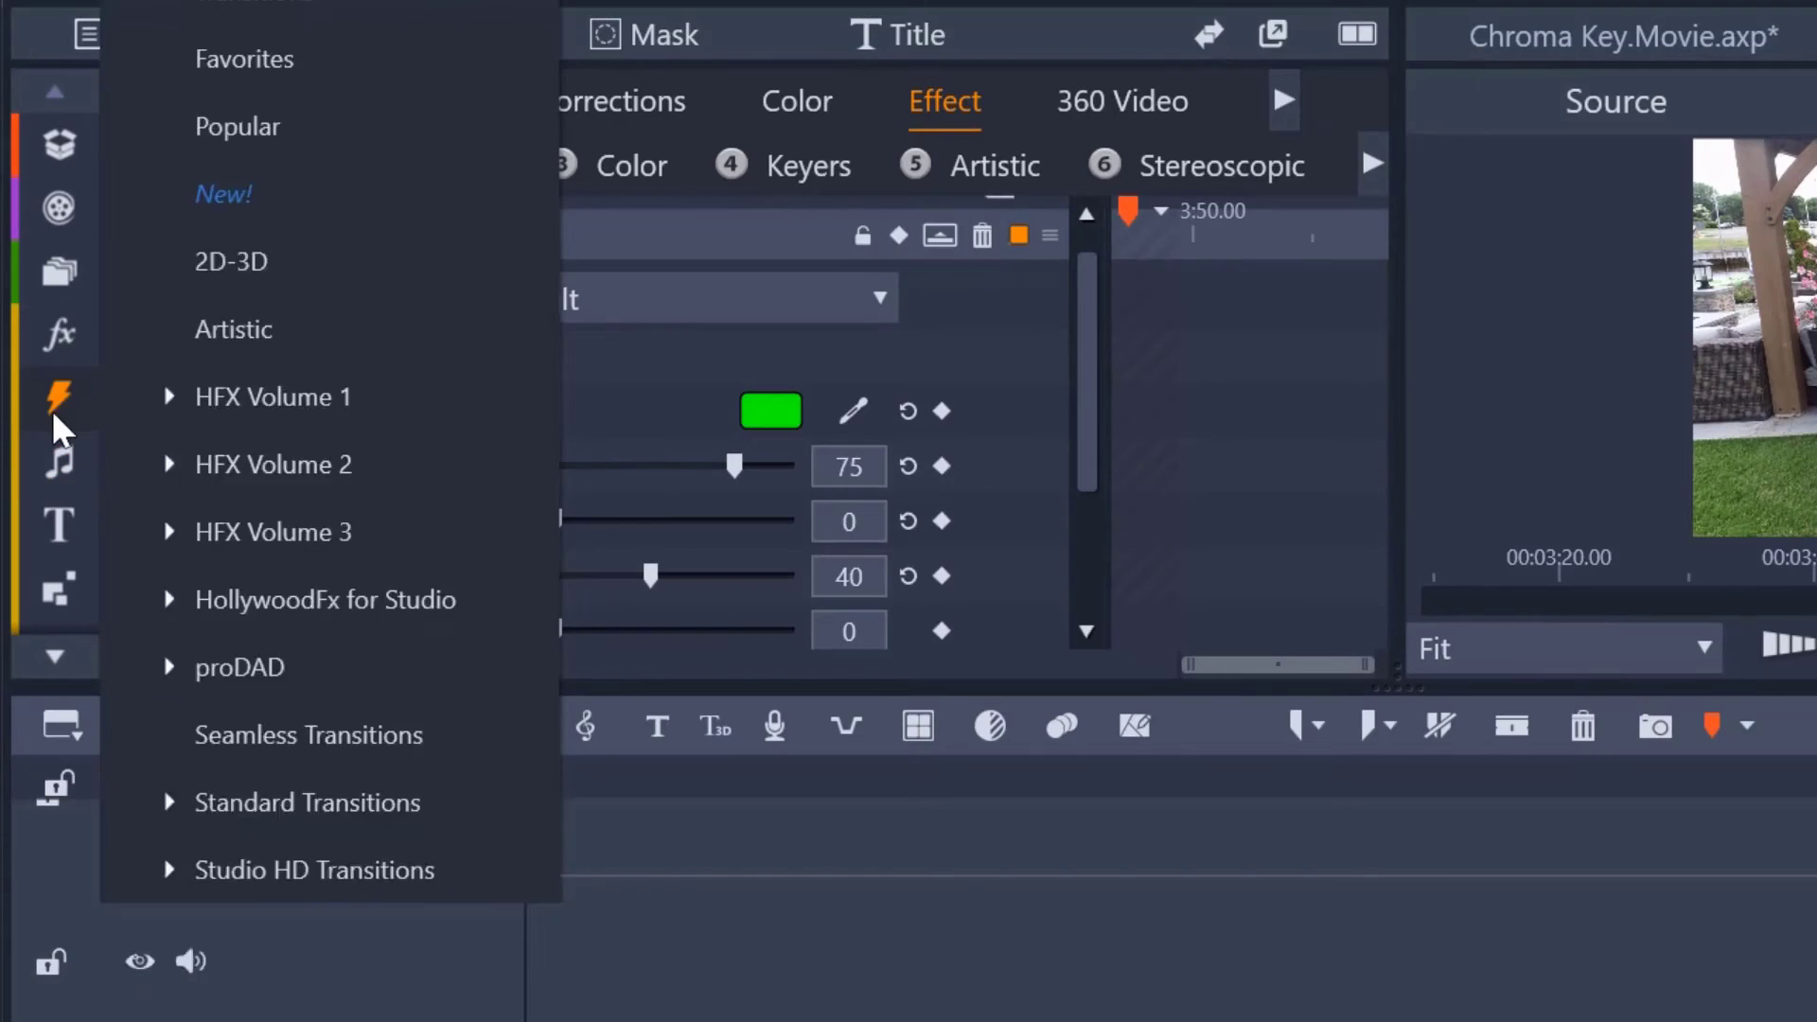
click(237, 786)
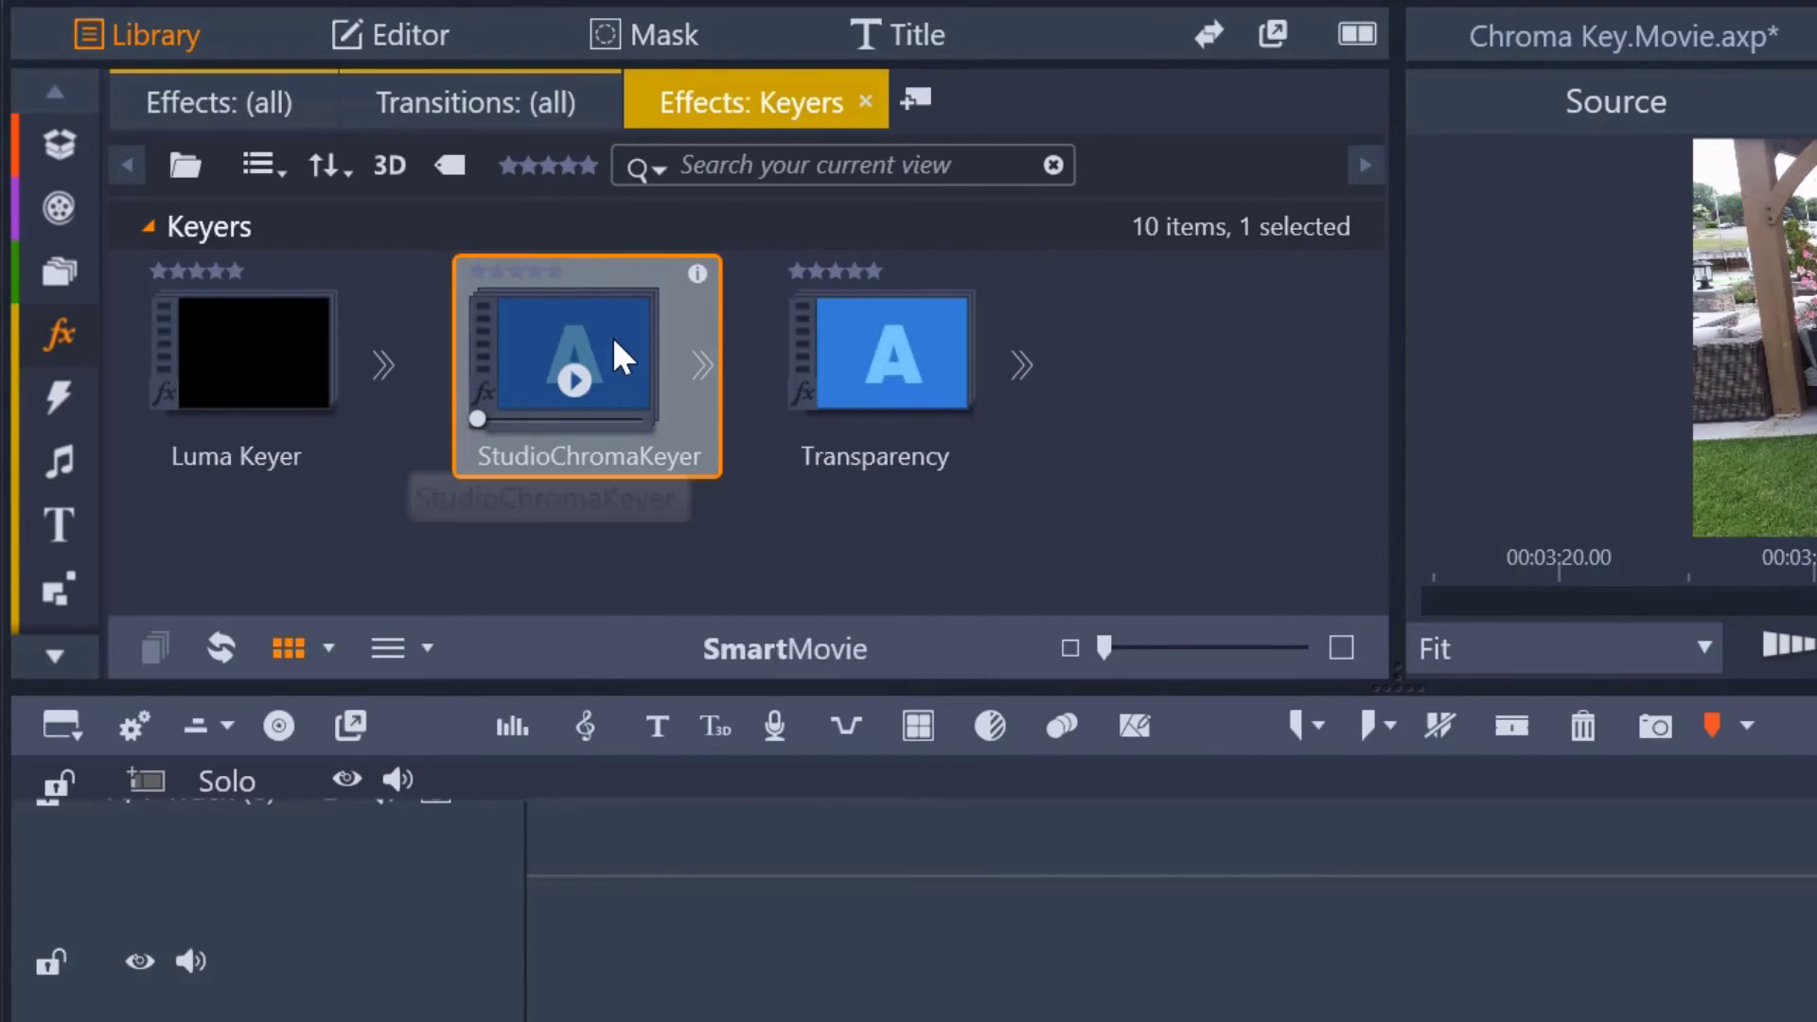
click(611, 337)
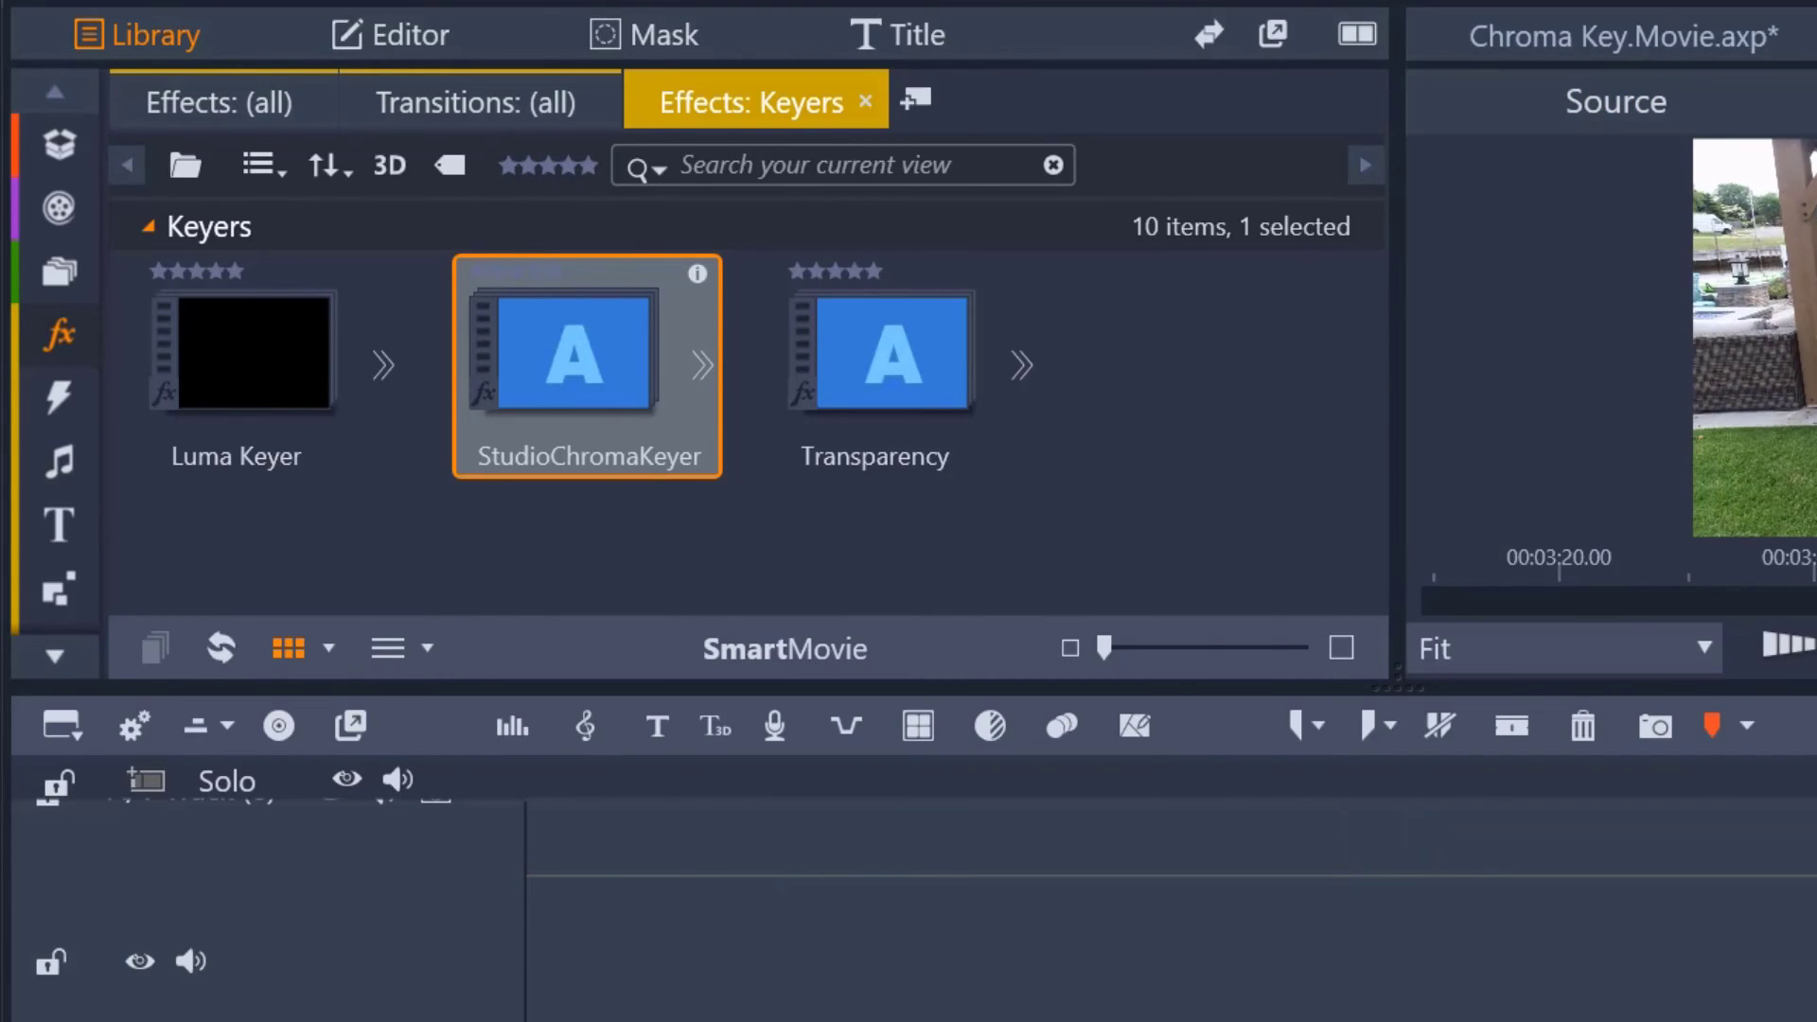
- Edit the later tiger clip's StudioChromaKeyer and drag Saturation Minimum down to about 69
right_click(1680, 1017)
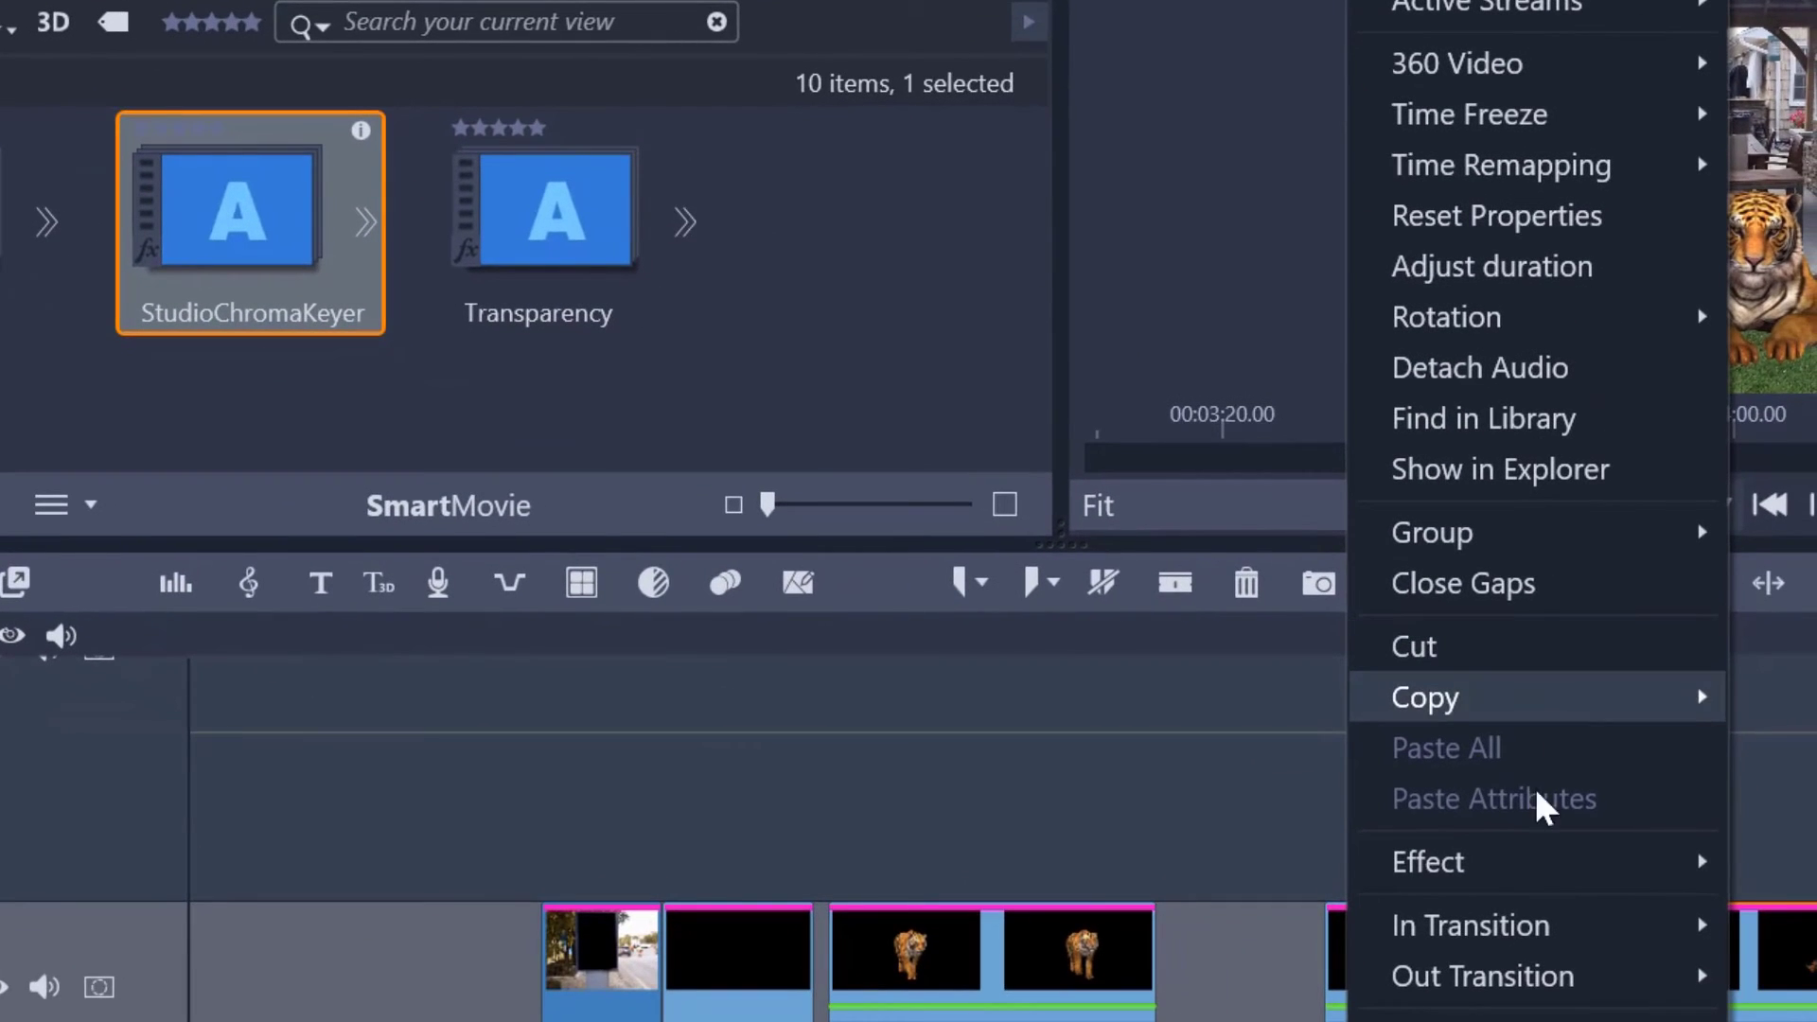
mouse_move(1521, 878)
mouse_move(1117, 758)
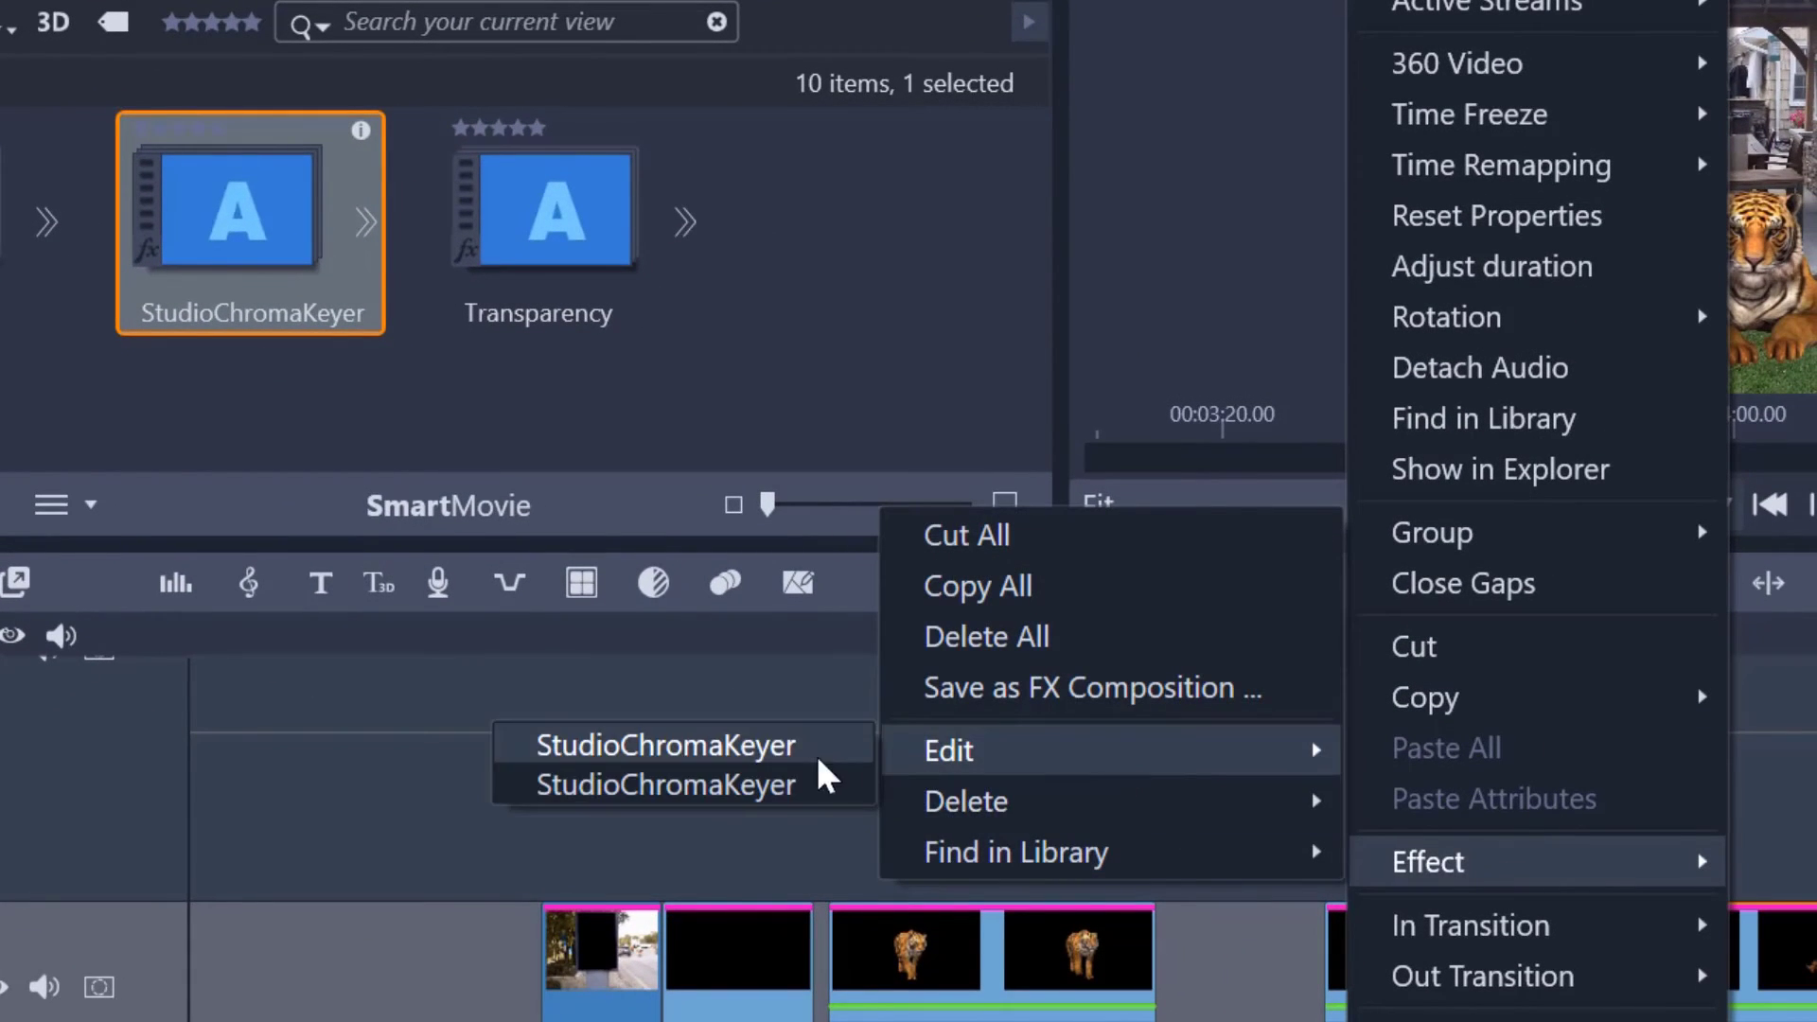
click(803, 760)
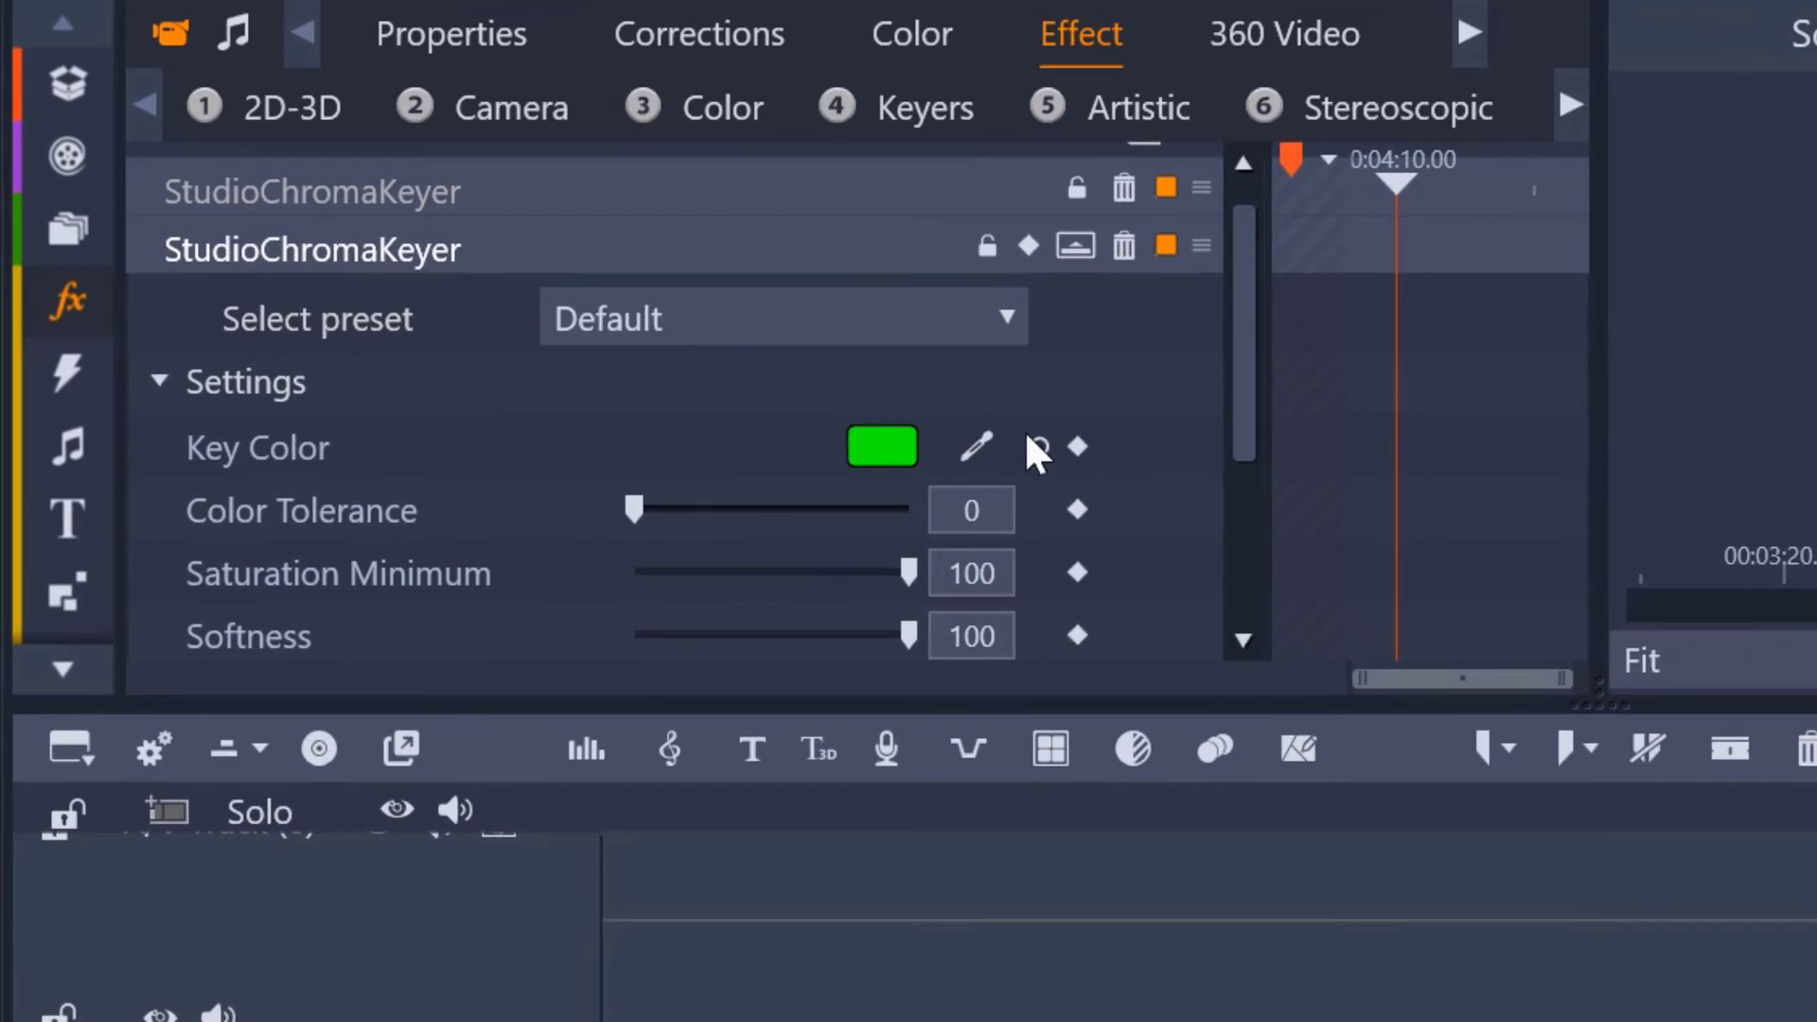
drag(1246, 284, 1244, 383)
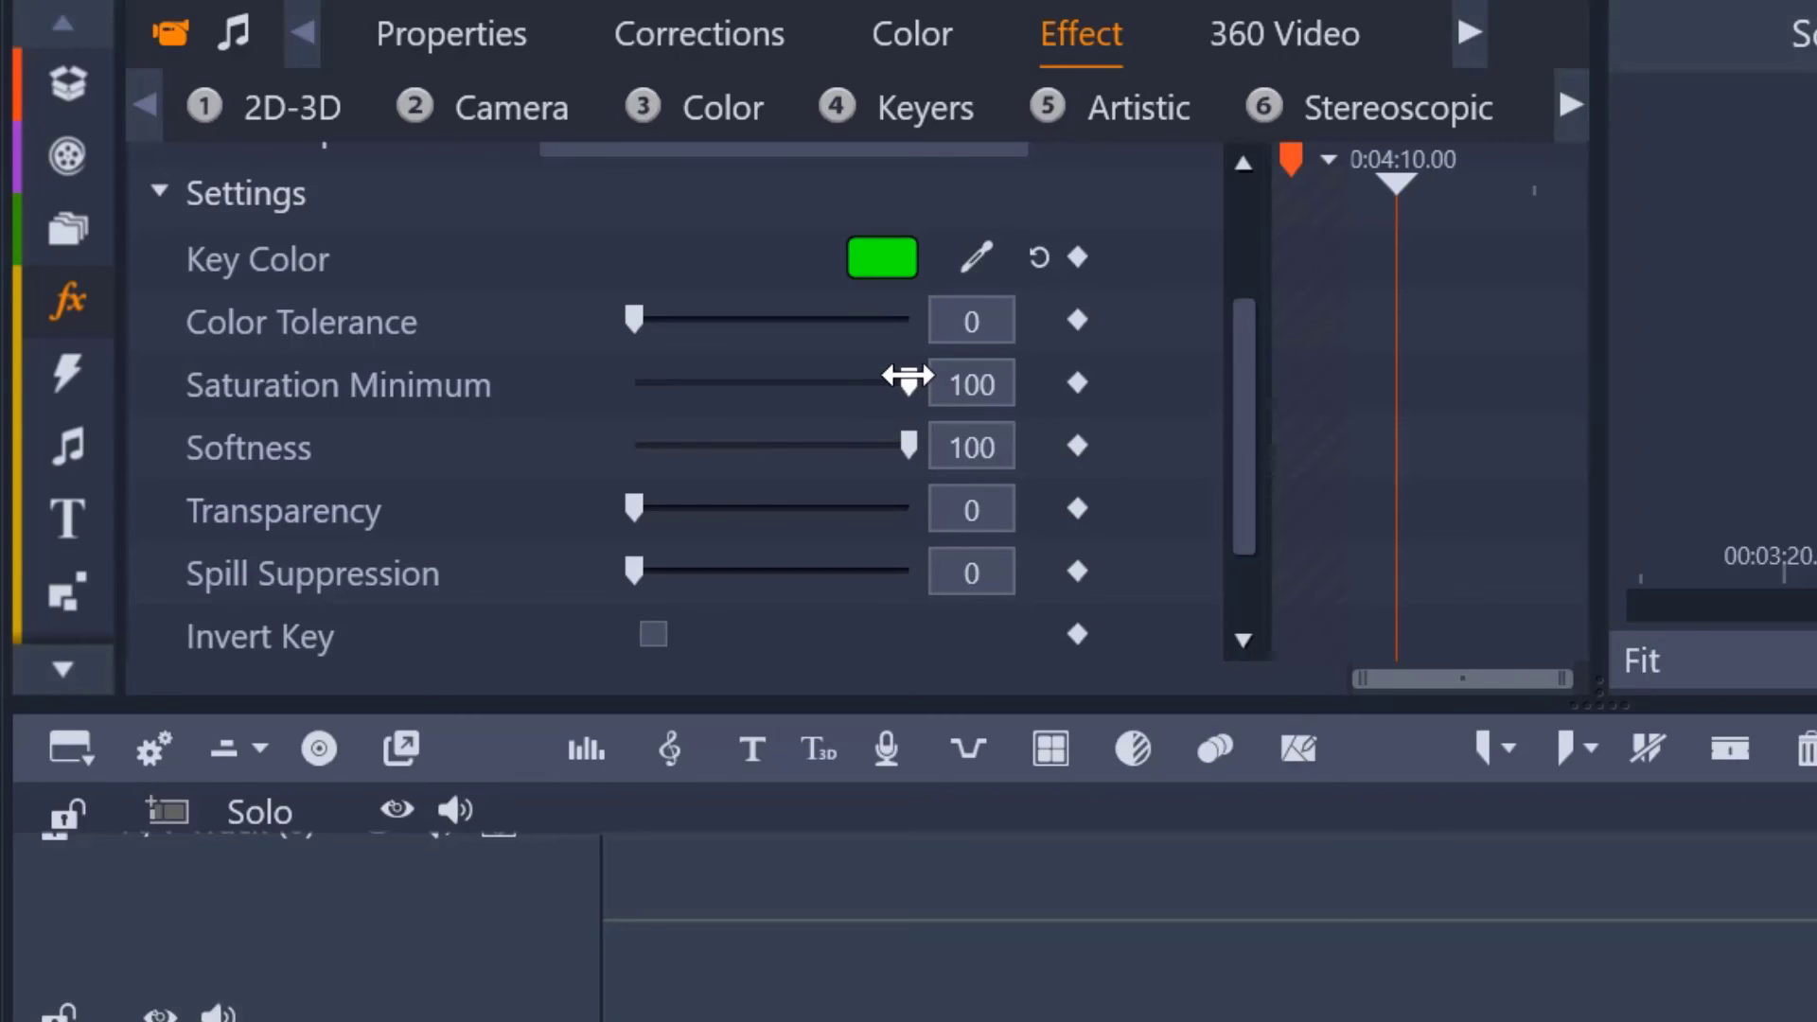
drag(908, 377, 994, 381)
key(Escape)
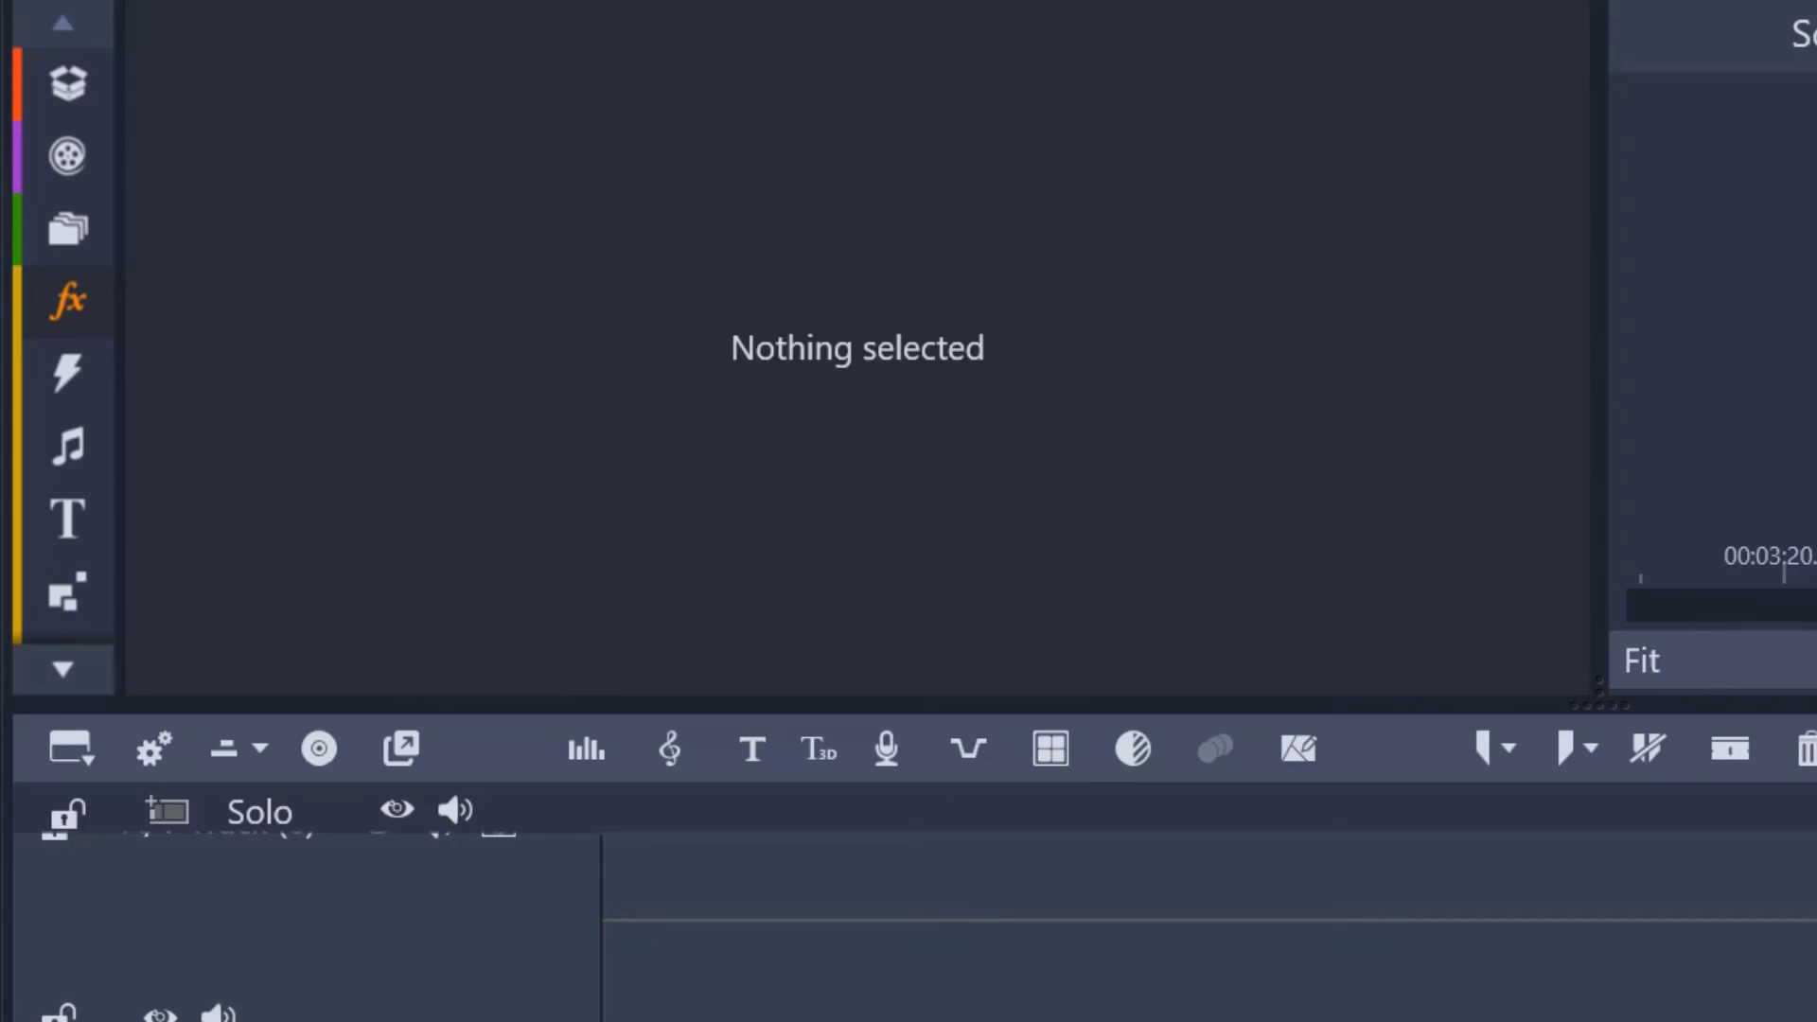